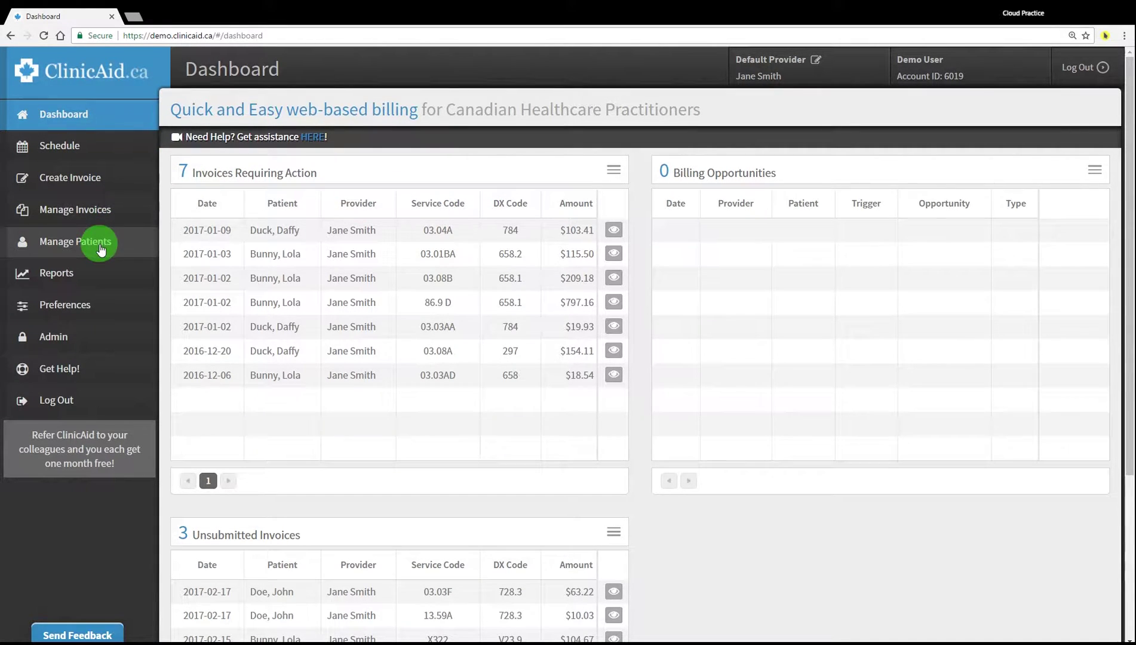
# Show the Patients list with its three active patients and open a new browser tab
pyautogui.click(98, 245)
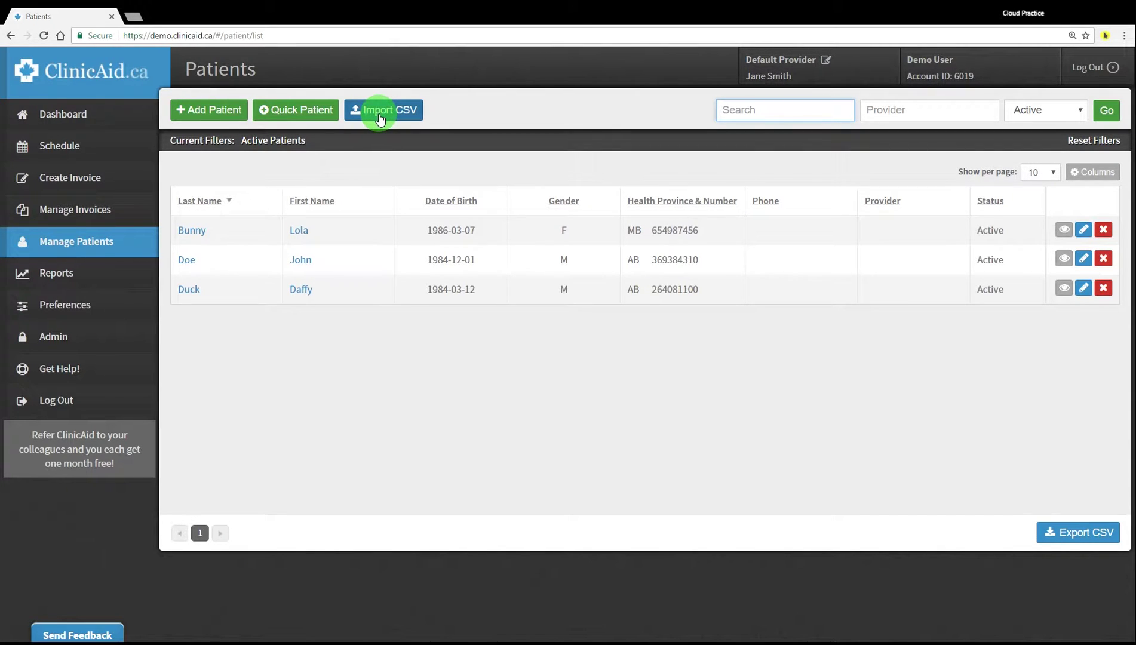
pyautogui.hotkey('ctrl', 't')
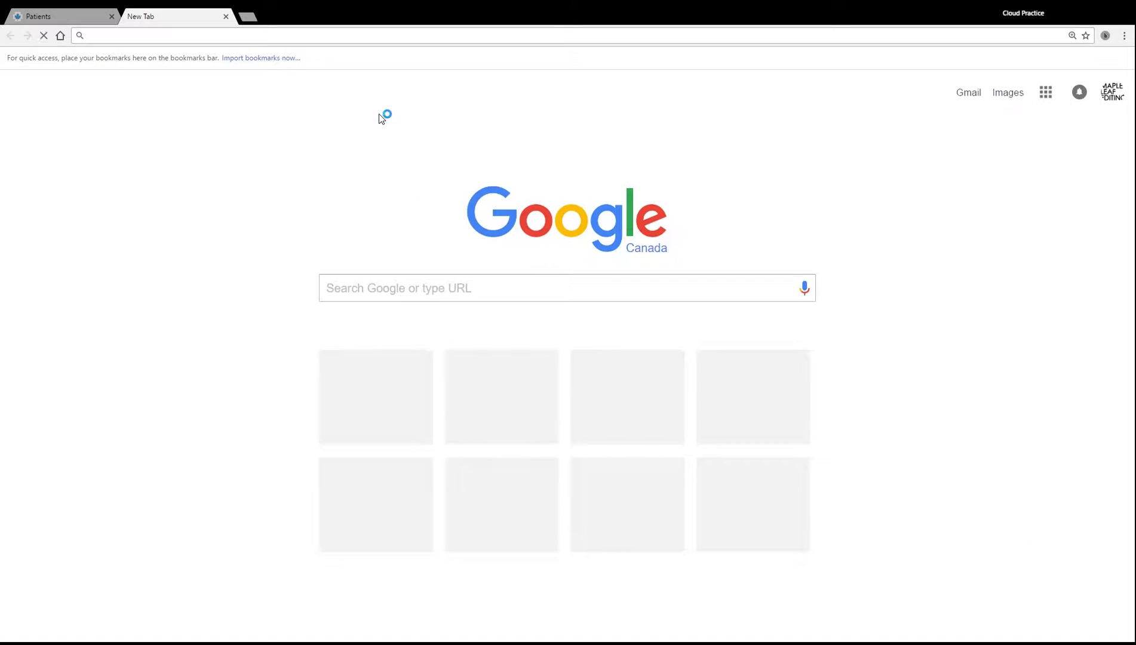
# Load clinicaid.ca and open its Get in touch page with mail, phone, email and map
pyautogui.write('clin')
pyautogui.press('Return')
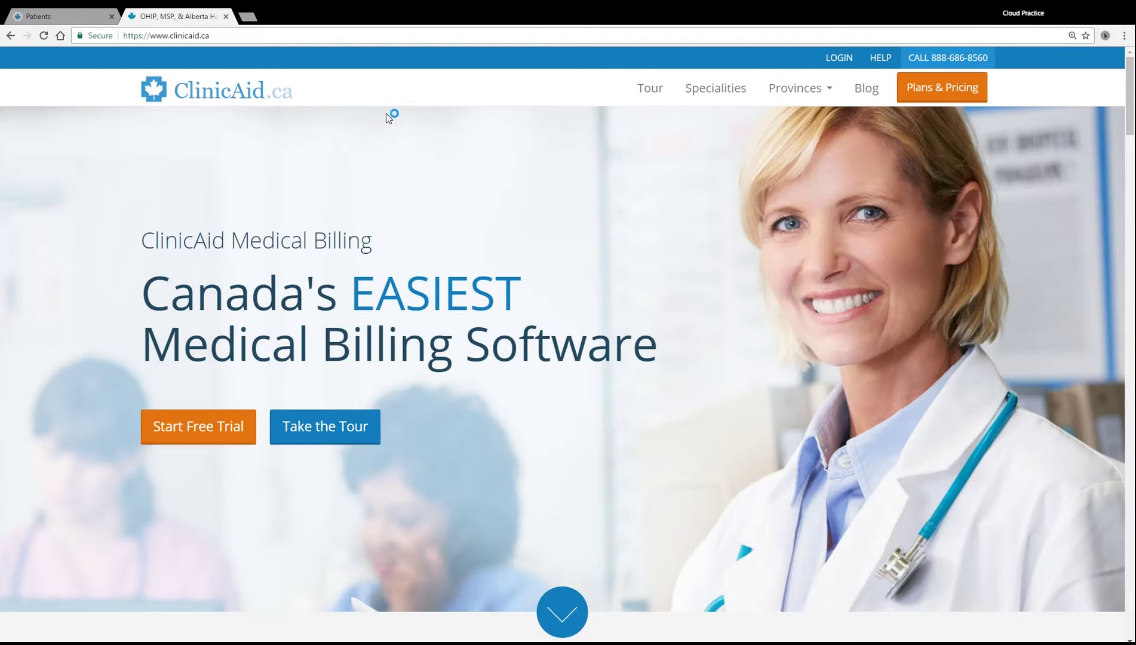
pyautogui.click(880, 63)
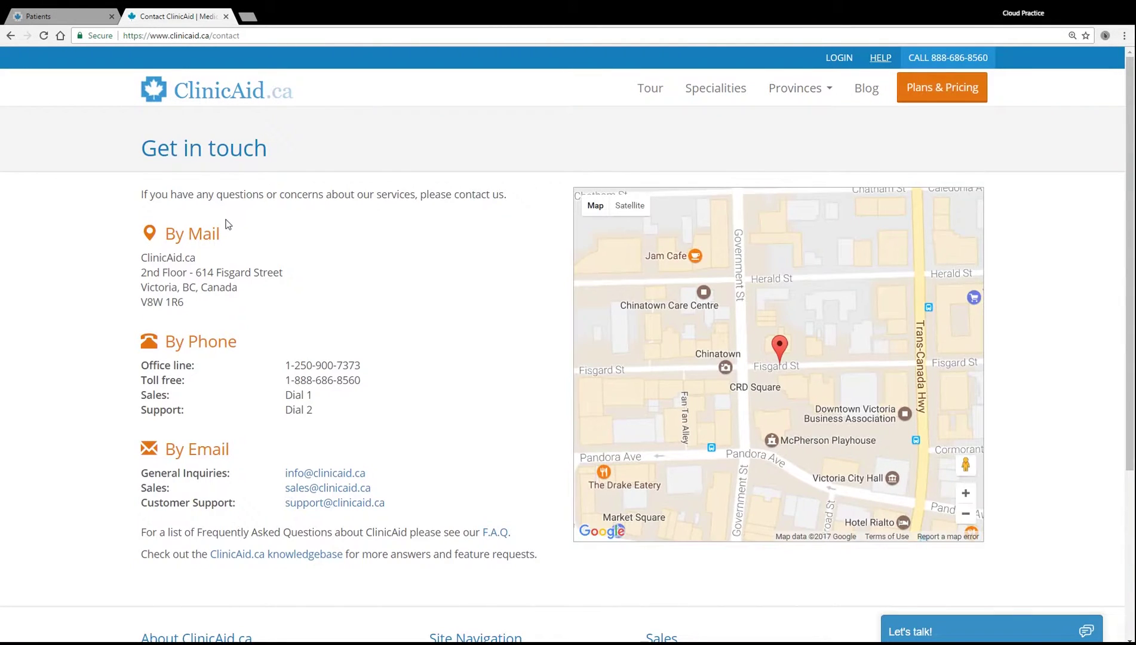
pyautogui.moveTo(152, 147); pyautogui.dragTo(297, 145)
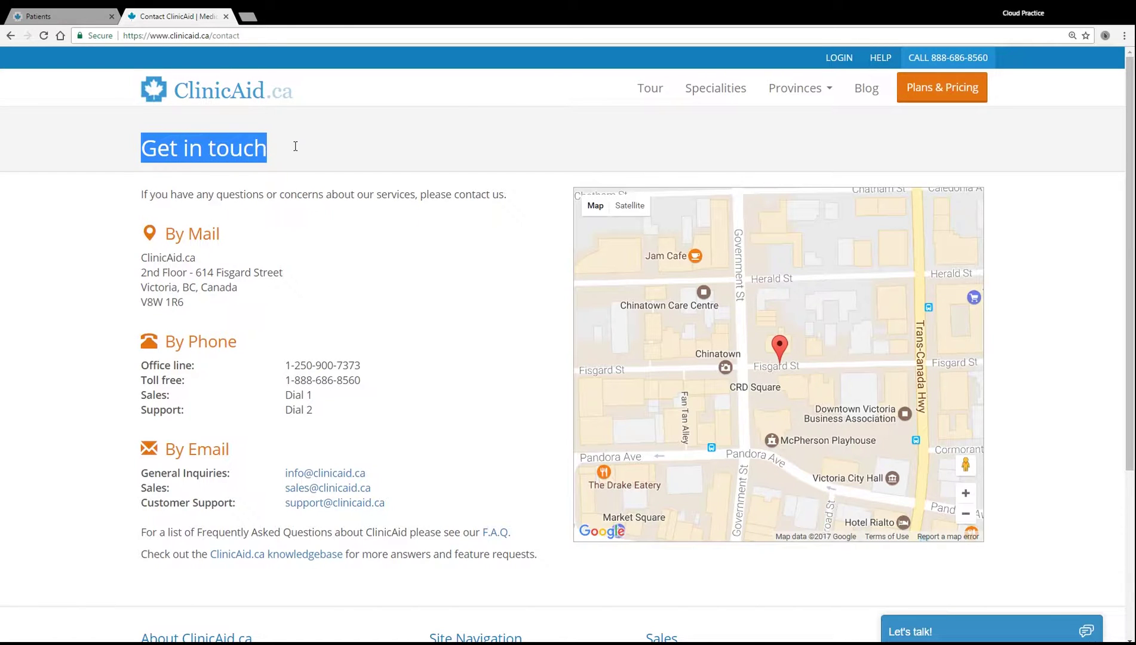
pyautogui.click(339, 241)
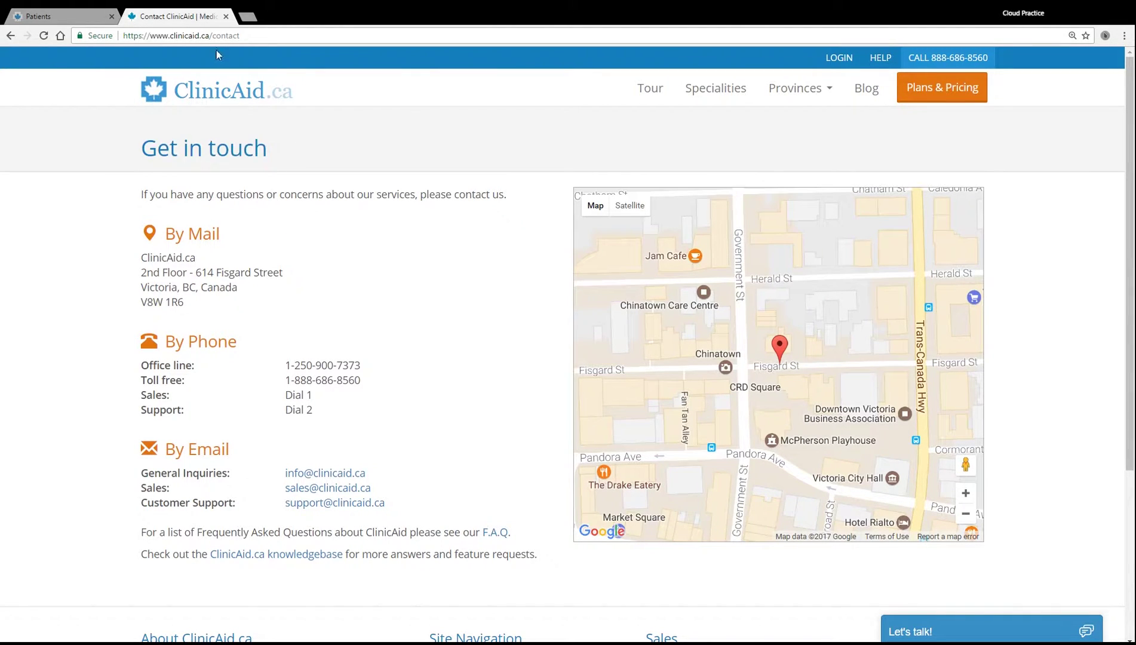
# Start a new patient in the Patients list and enter the patient's first and last name
pyautogui.click(76, 15)
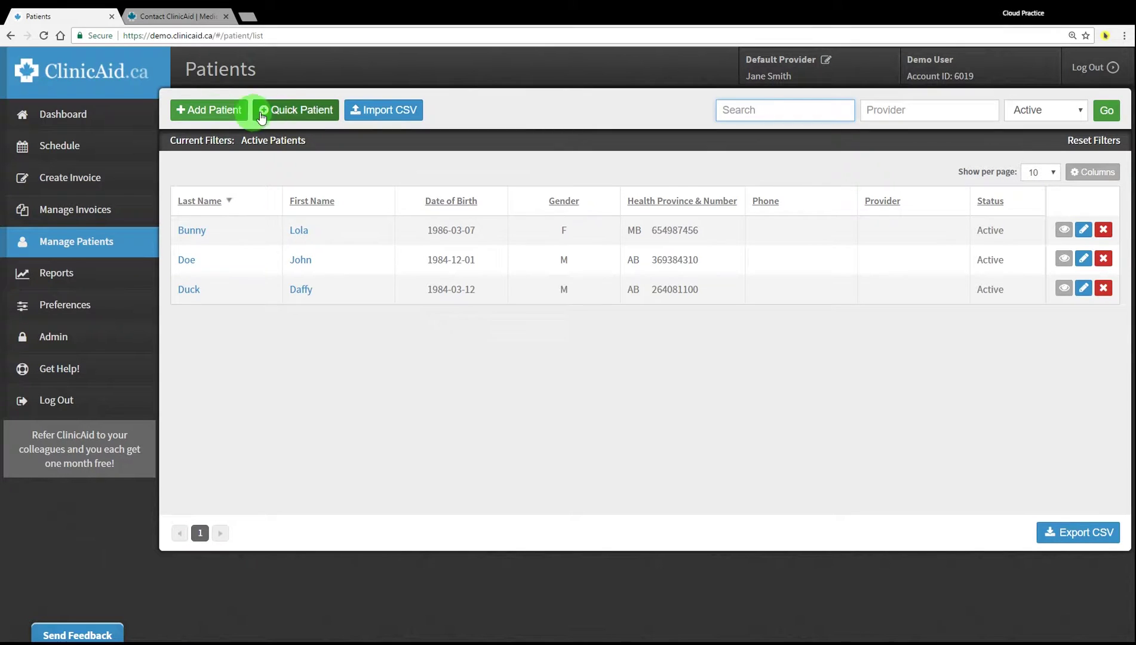
pyautogui.click(210, 109)
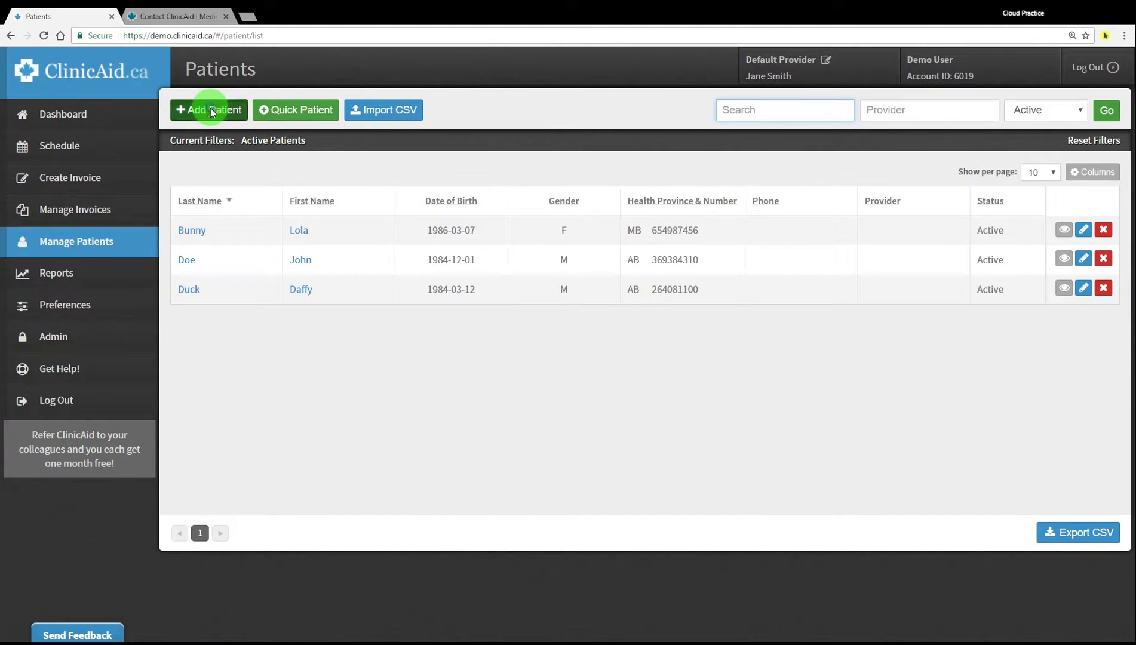
pyautogui.click(217, 163)
pyautogui.click(257, 161)
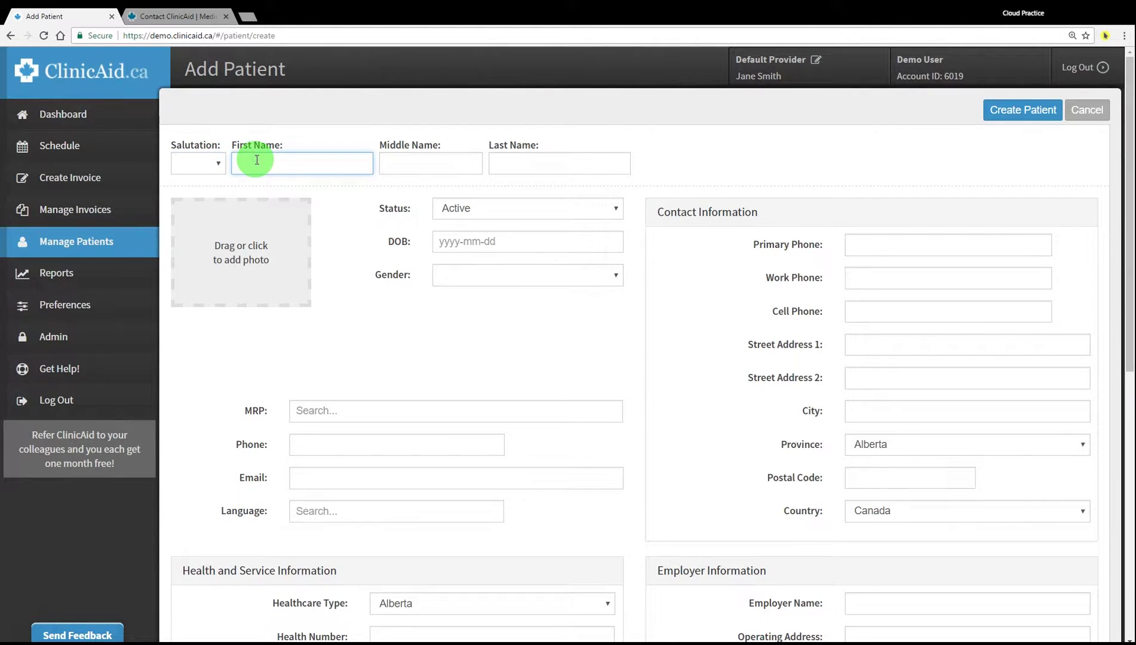
pyautogui.write('Porky')
pyautogui.press('Tab')
pyautogui.press('Tab')
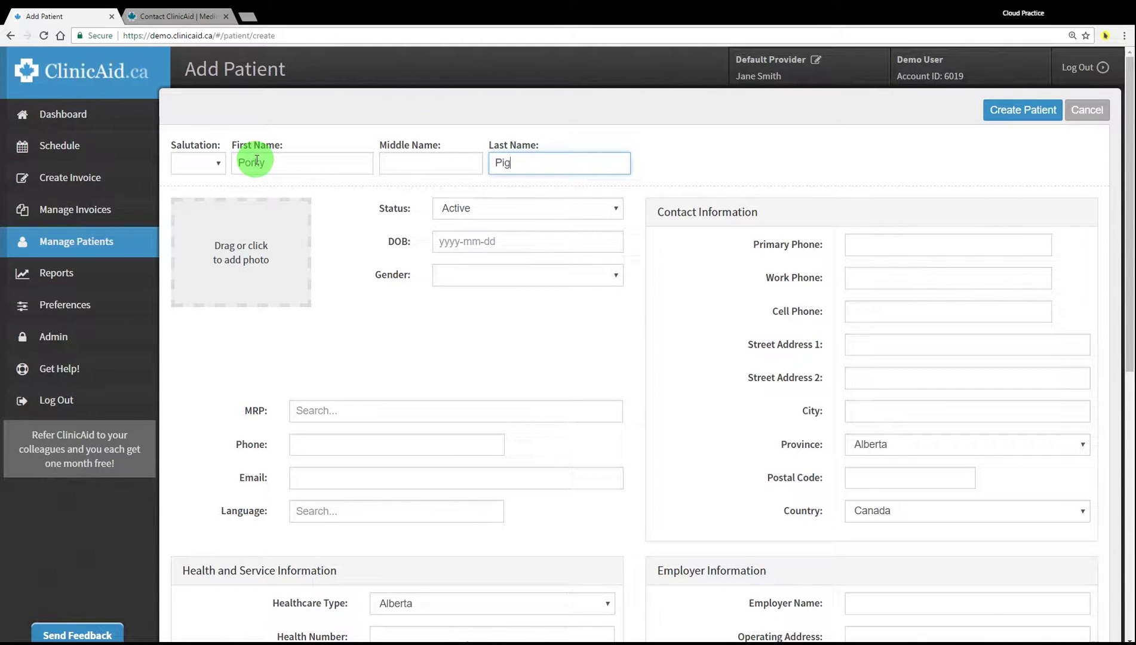
# Set birth date 1978-01-02 and gender Male, and attach a cartoon pig photo
pyautogui.click(460, 242)
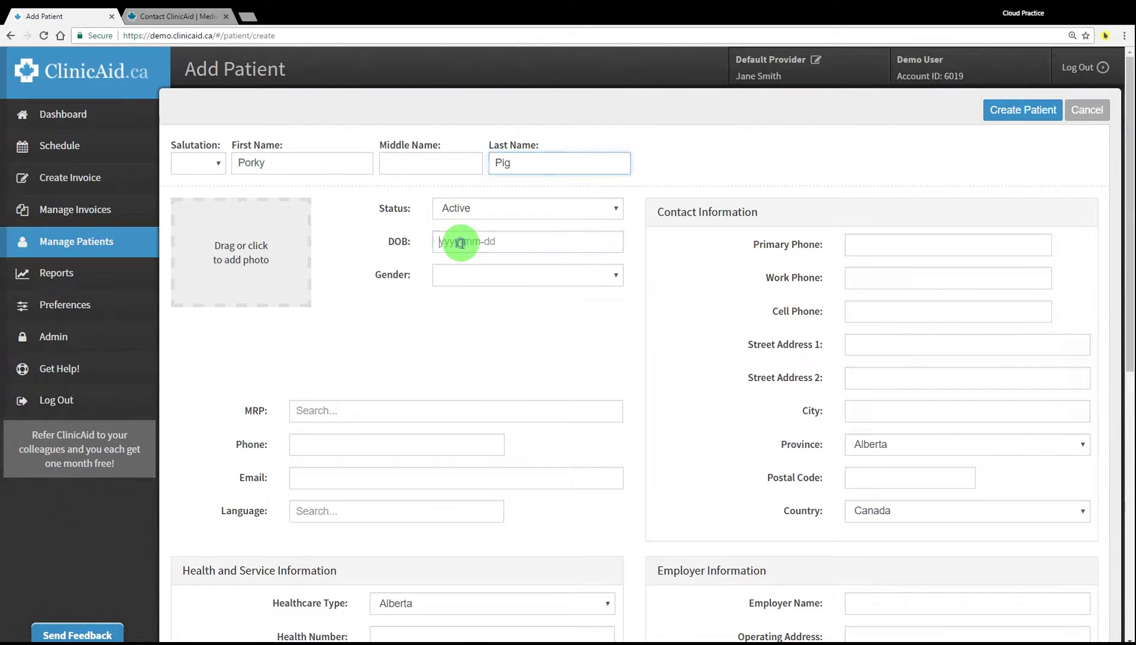
pyautogui.write('19')
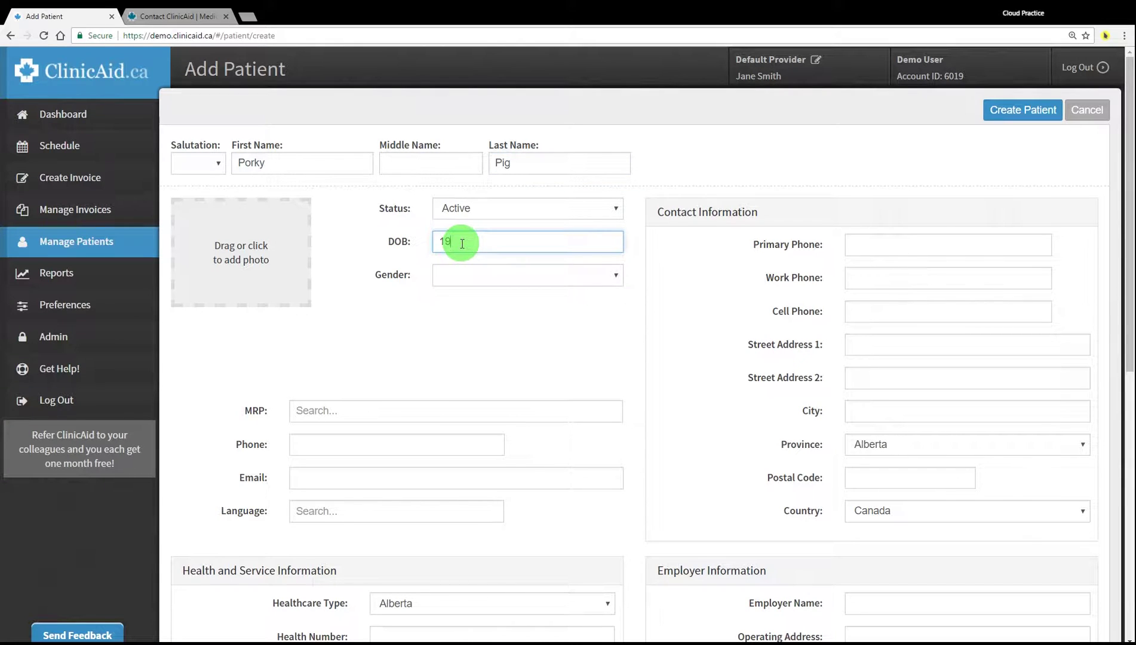
pyautogui.write('78-01-02')
pyautogui.click(487, 273)
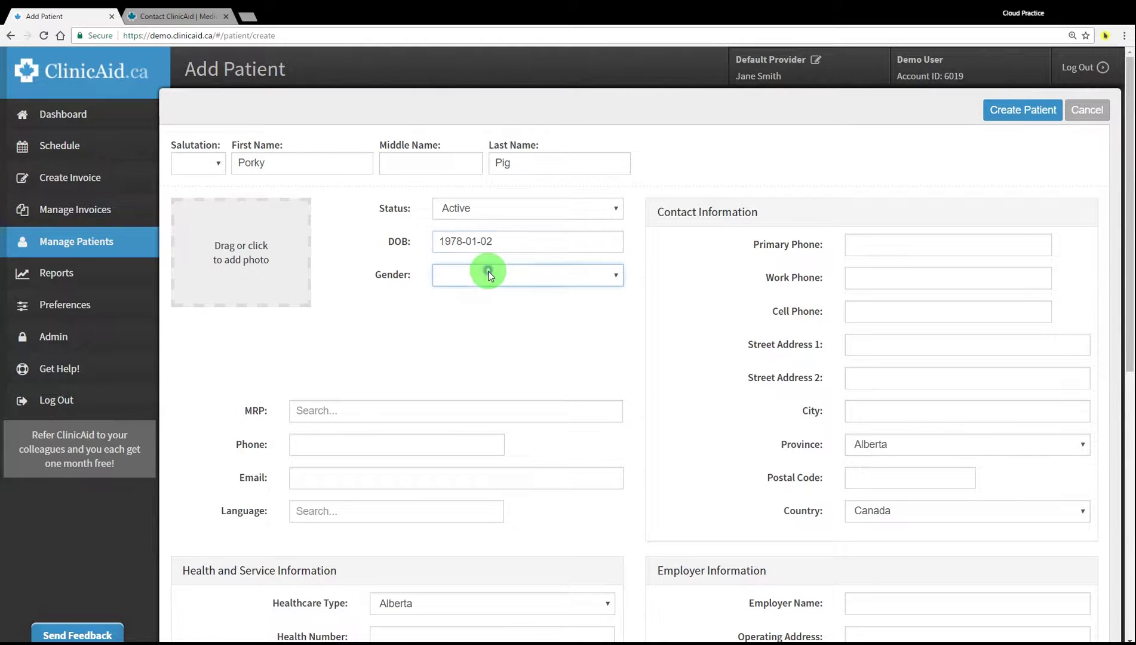
pyautogui.click(462, 309)
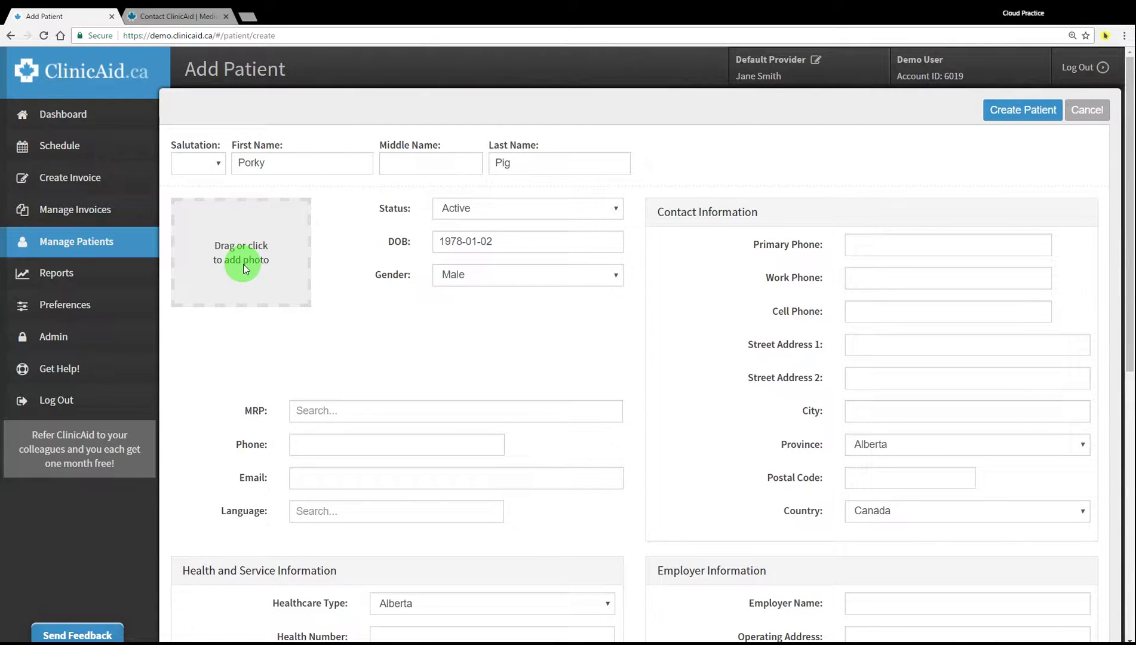
pyautogui.click(393, 314)
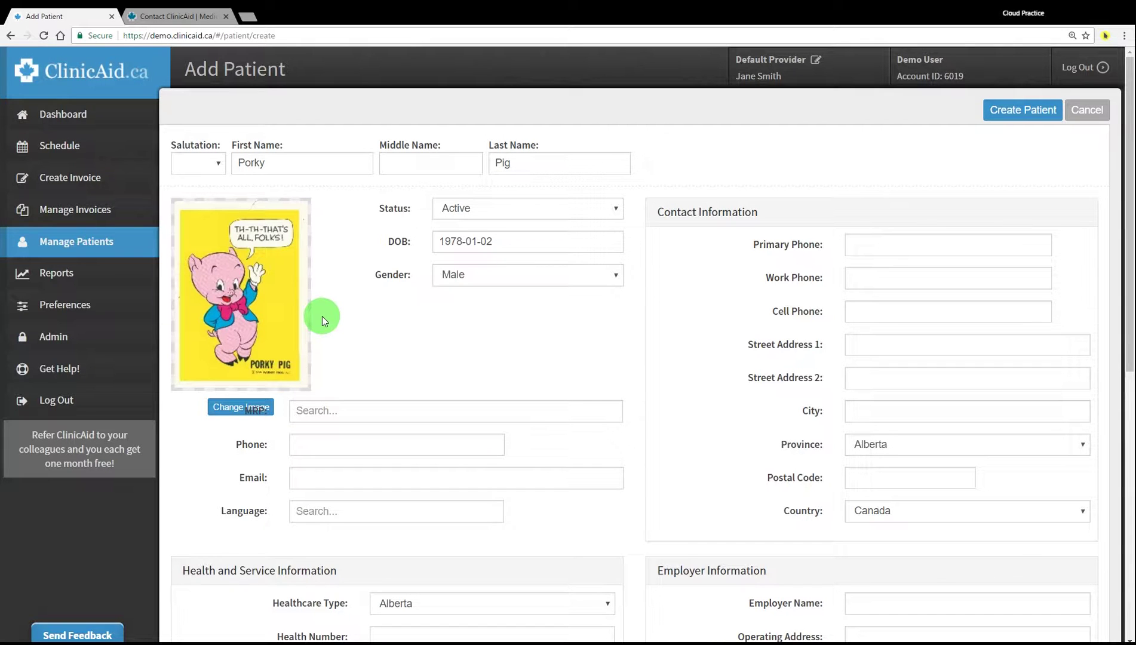
# Fill in the patient's phone number and paste the health number
pyautogui.scroll(-1, 368, 366)
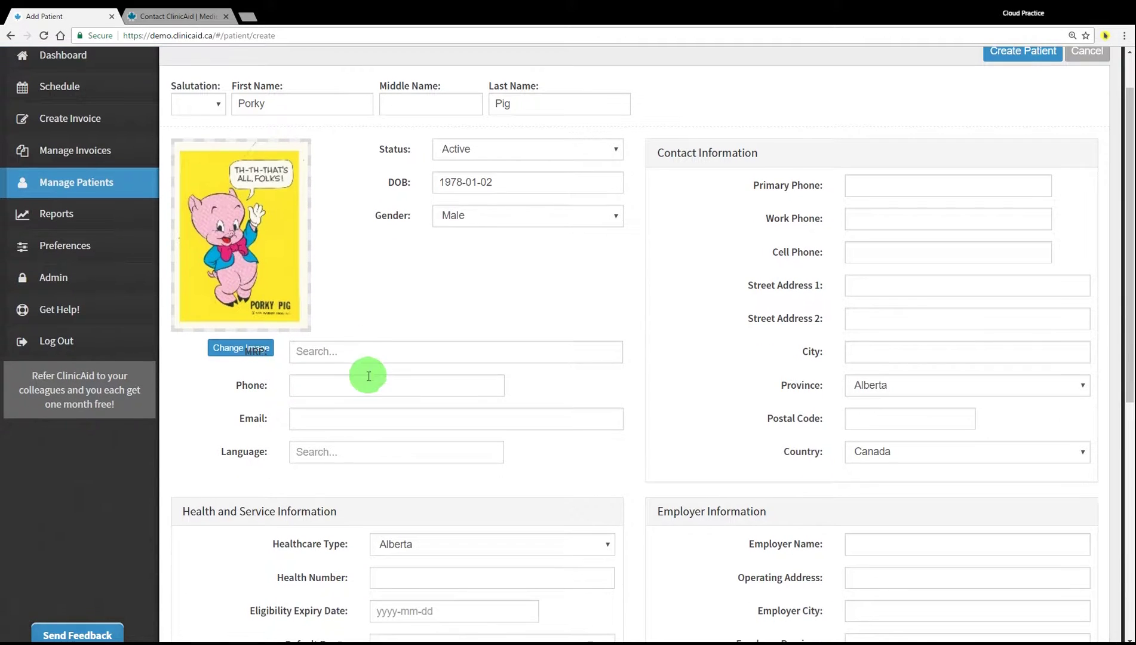
pyautogui.click(325, 384)
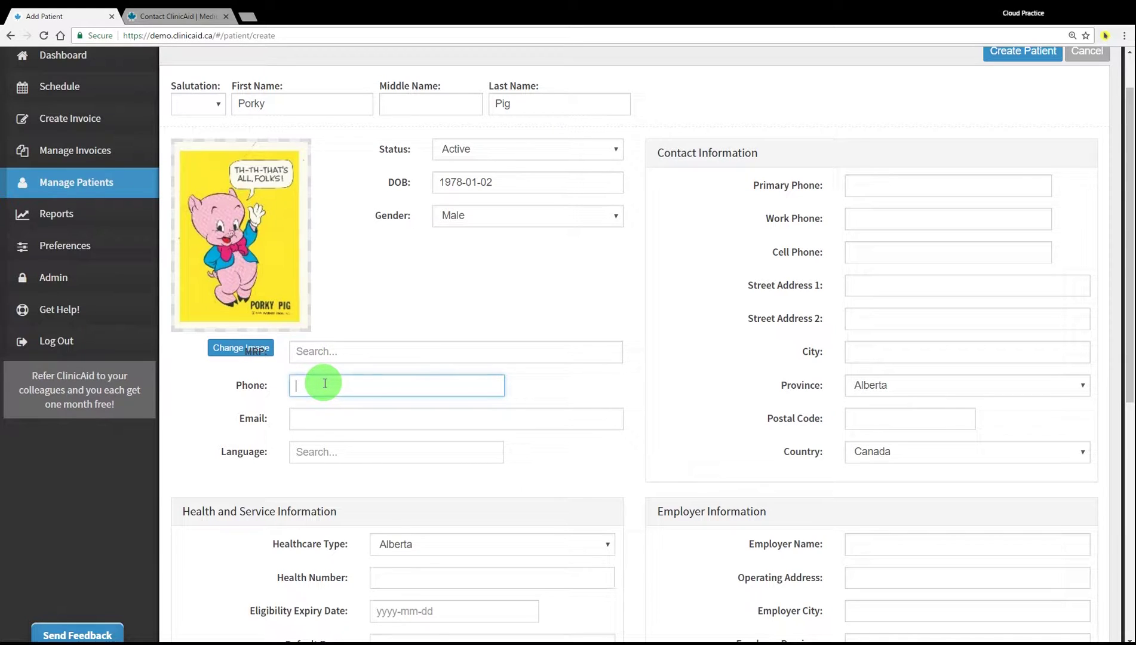
pyautogui.write('555-555-5555')
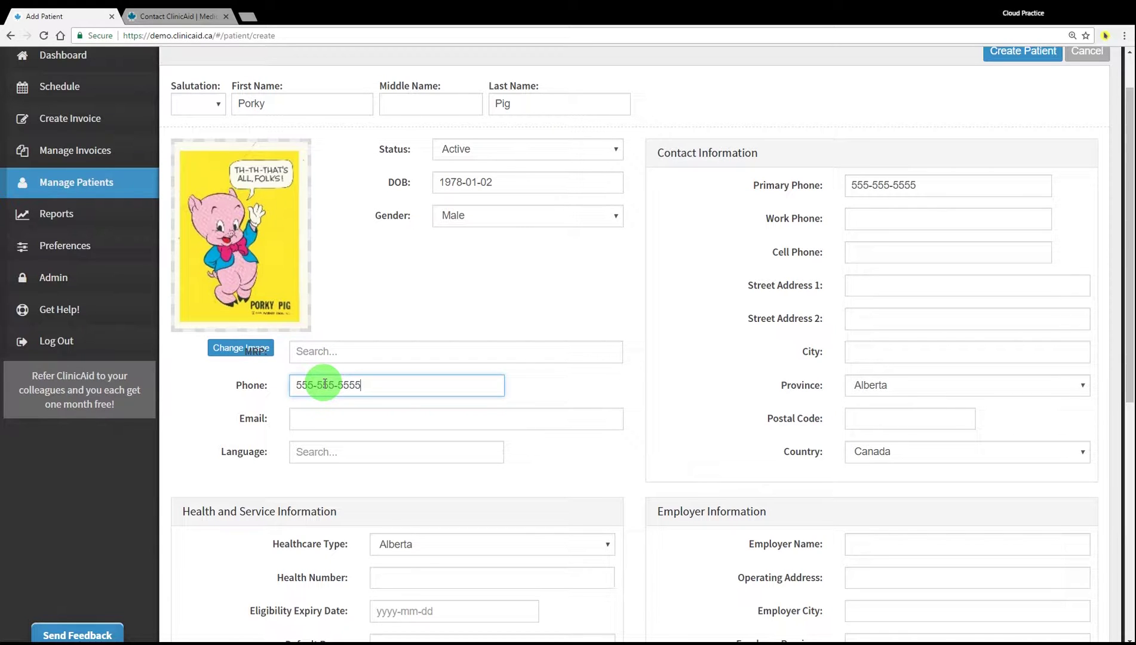
pyautogui.scroll(-2, 323, 385)
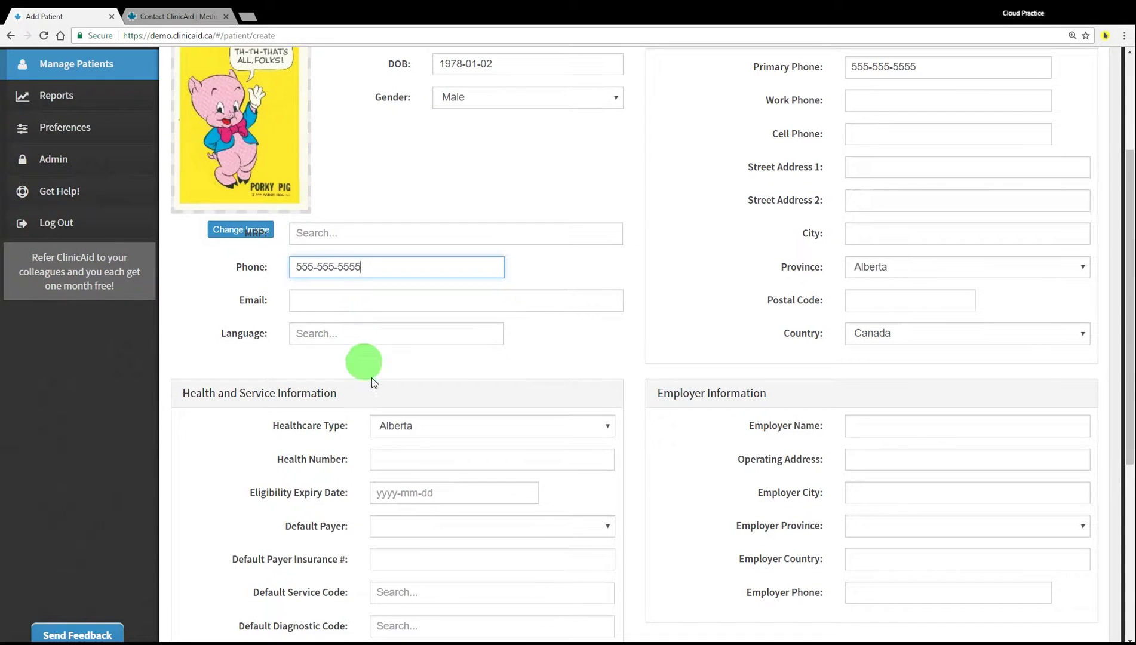
pyautogui.scroll(-1, 408, 464)
pyautogui.click(397, 405)
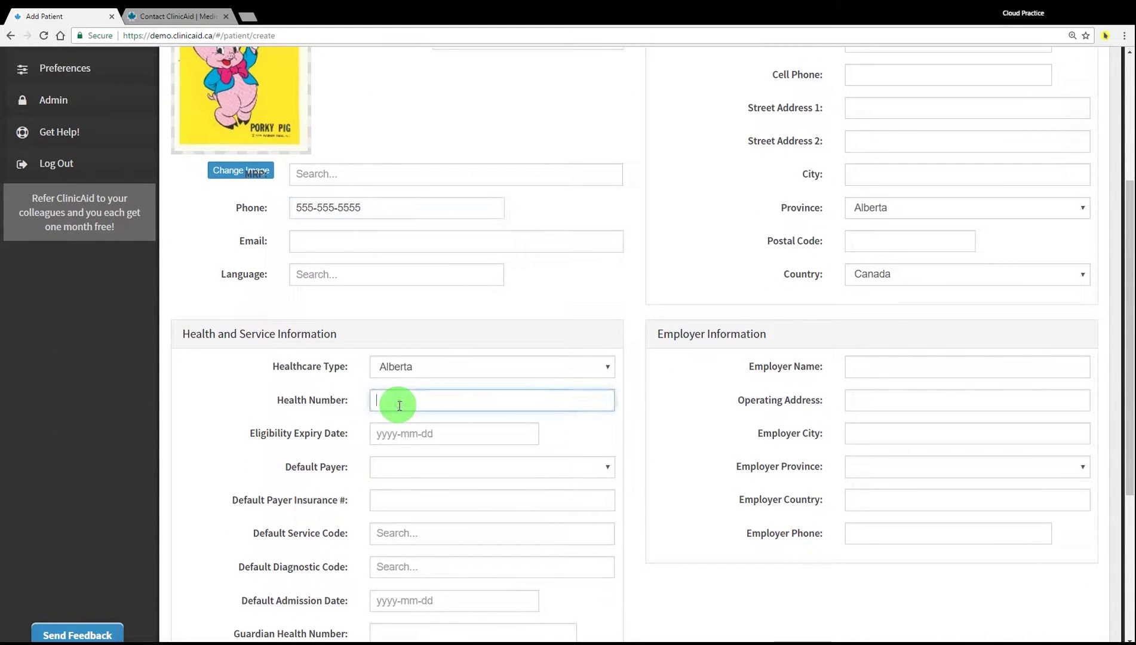
# Review the Referral Provider, Default Service Code and Default Diagnostic Code fields
pyautogui.scroll(-2, 323, 436)
pyautogui.scroll(-2, 323, 429)
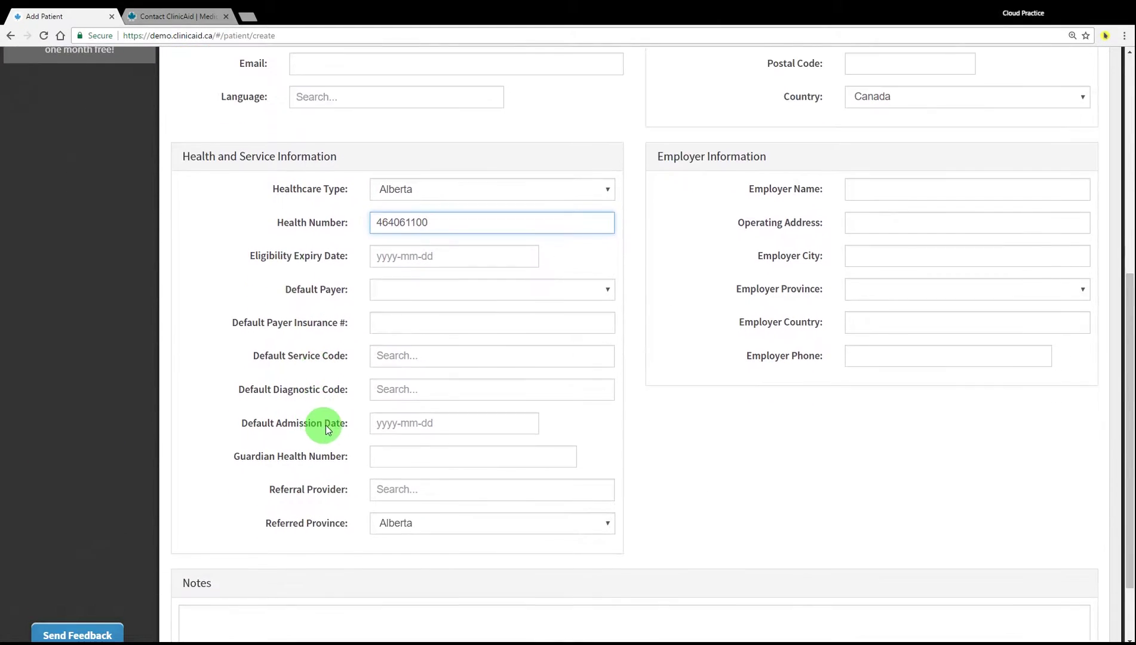
pyautogui.scroll(-1, 359, 295)
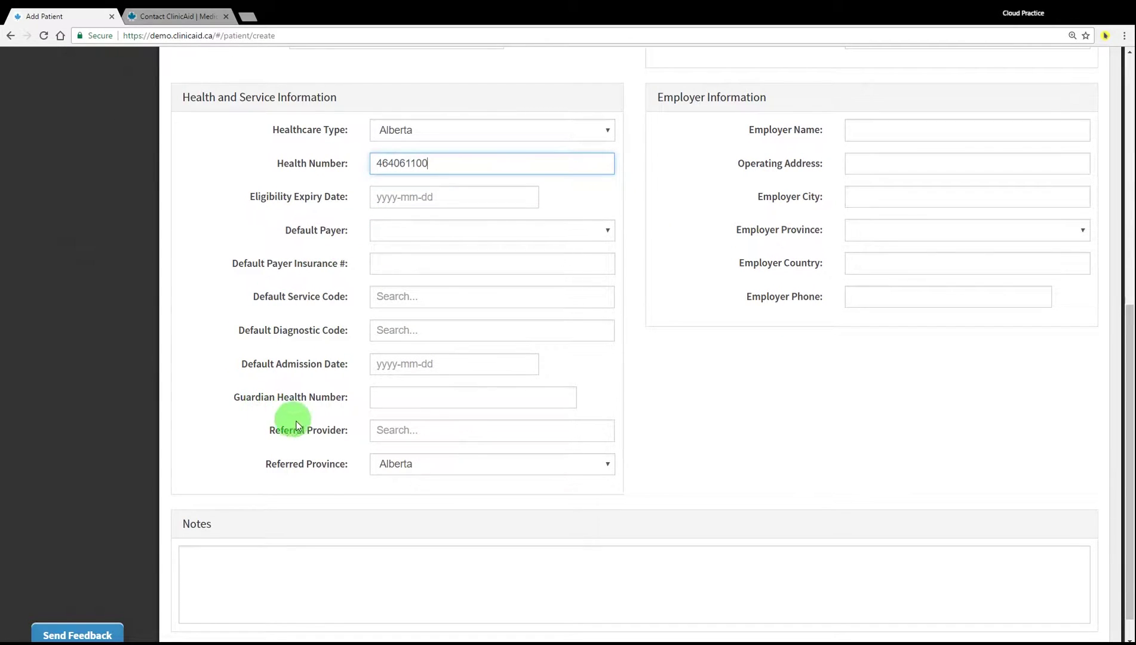
pyautogui.moveTo(270, 433); pyautogui.dragTo(324, 432)
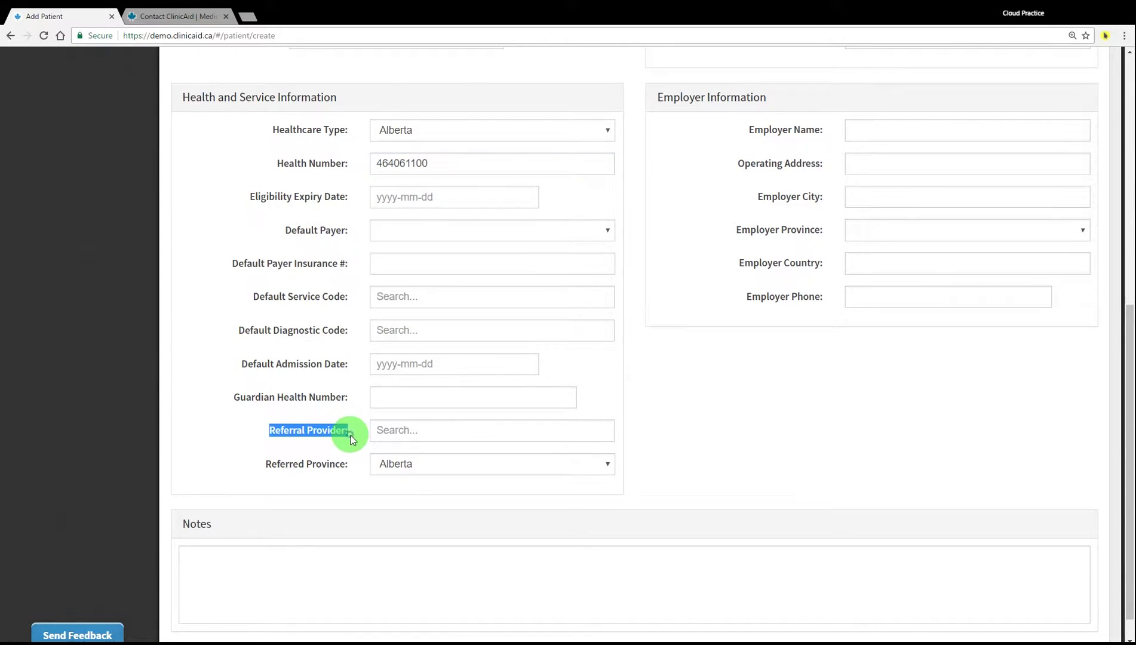
pyautogui.moveTo(253, 296); pyautogui.dragTo(352, 297)
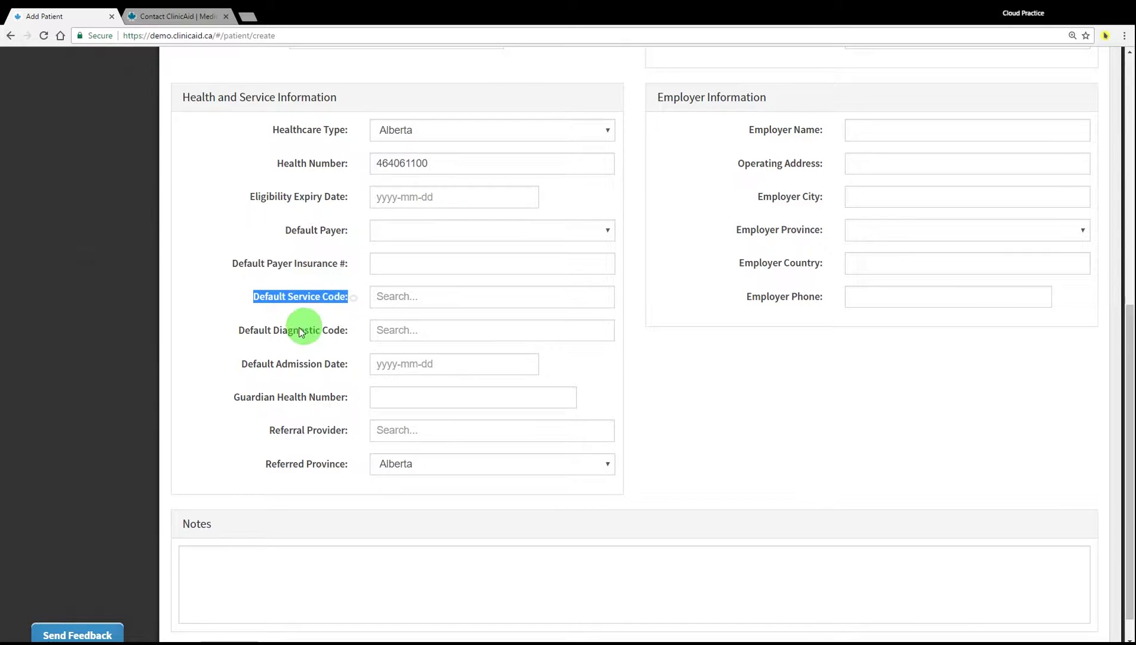
pyautogui.moveTo(234, 330); pyautogui.dragTo(352, 331)
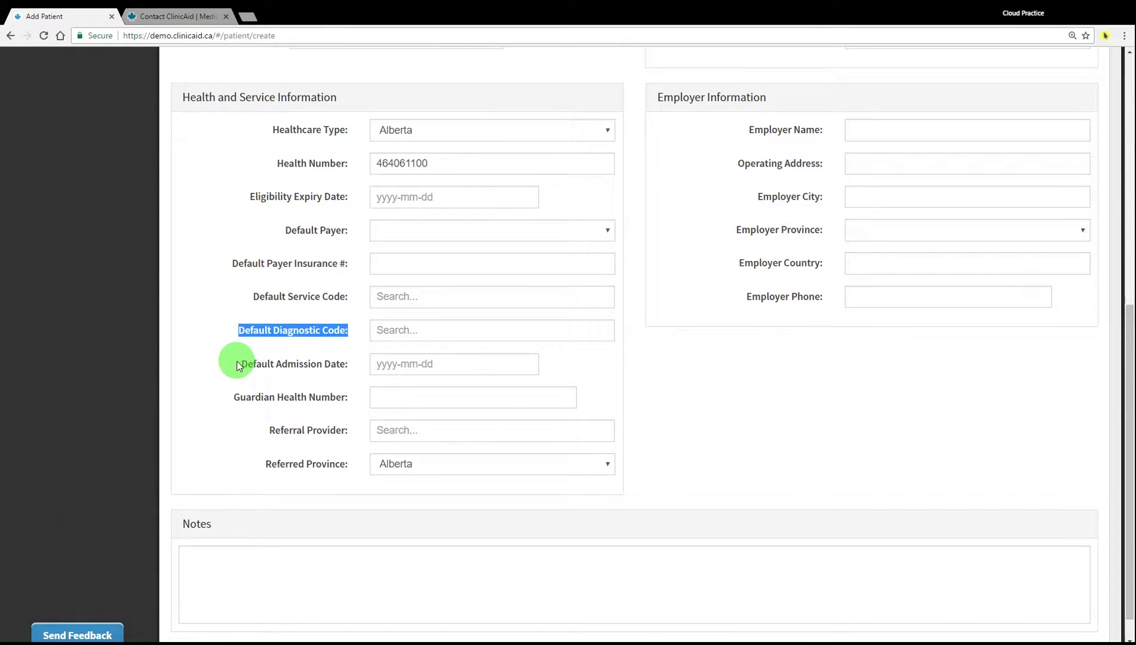
pyautogui.moveTo(238, 366); pyautogui.dragTo(350, 365)
pyautogui.scroll(-1, 349, 365)
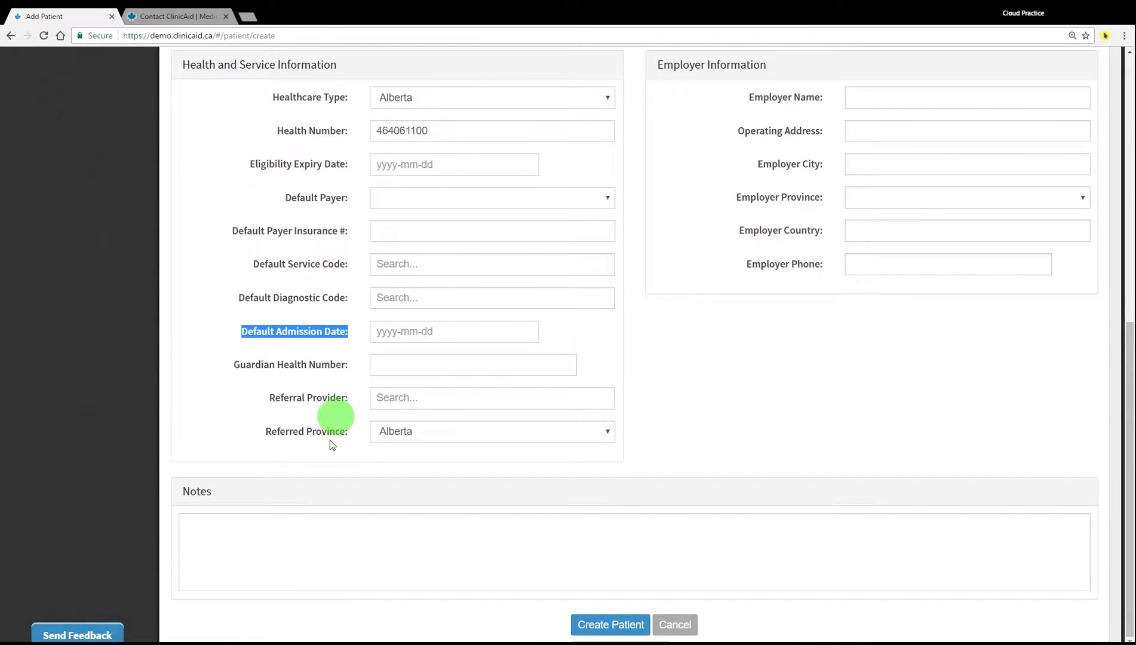
# Add the note '-reminder note' and create the patient record
pyautogui.click(285, 543)
pyautogui.write('-reminder note')
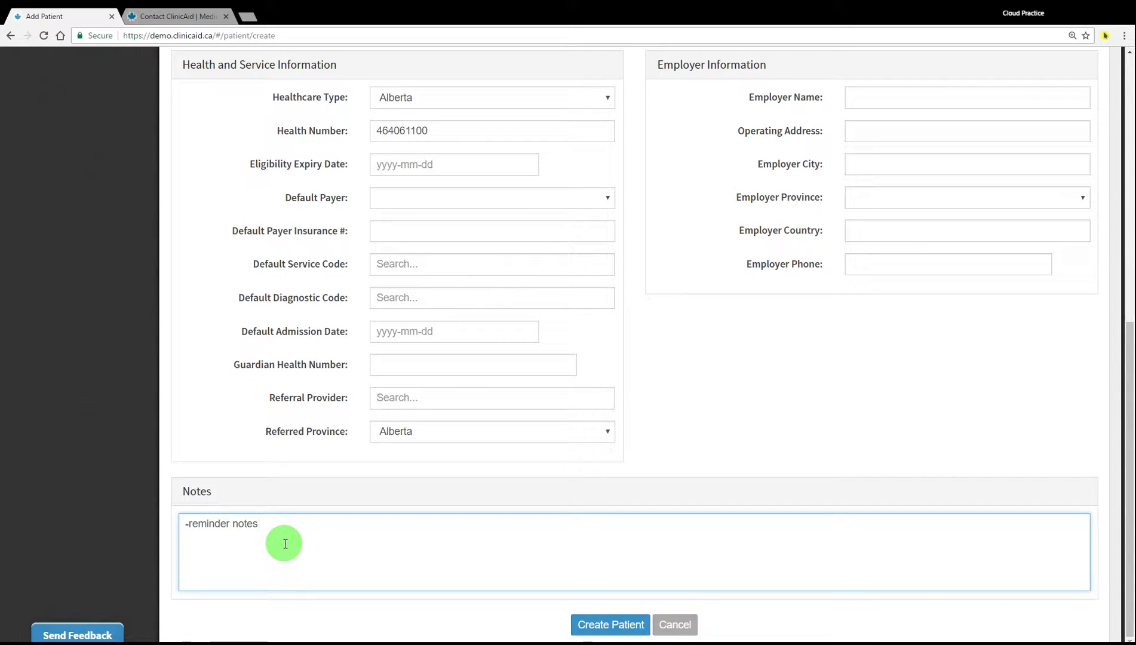
pyautogui.scroll(3, 439, 493)
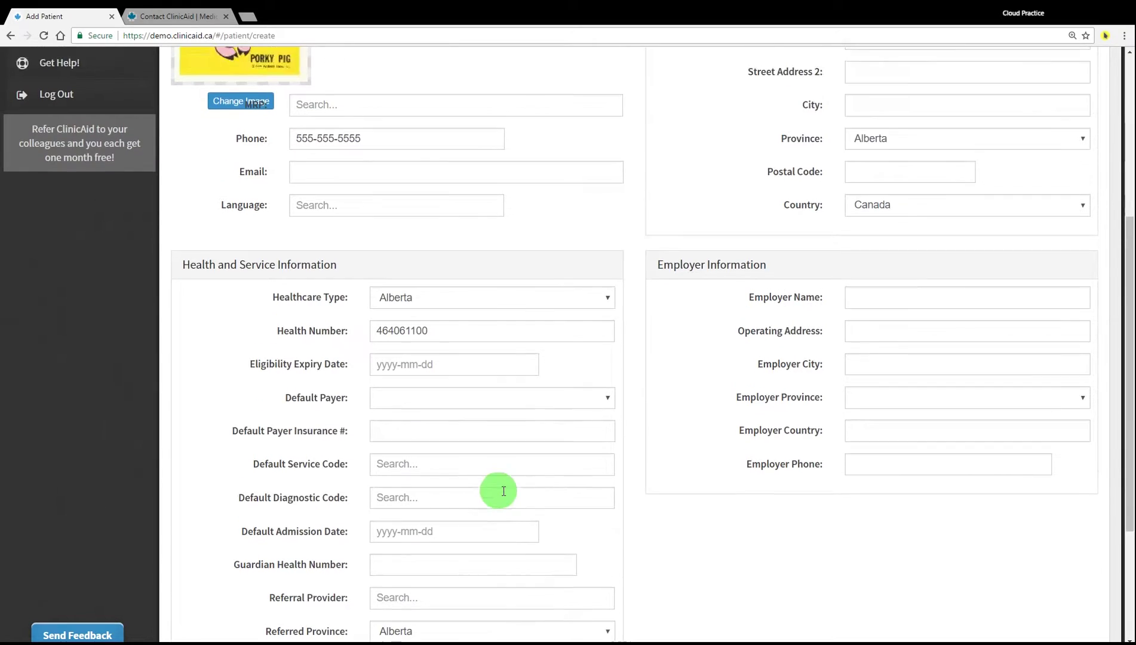
pyautogui.scroll(3, 504, 491)
pyautogui.scroll(2, 550, 457)
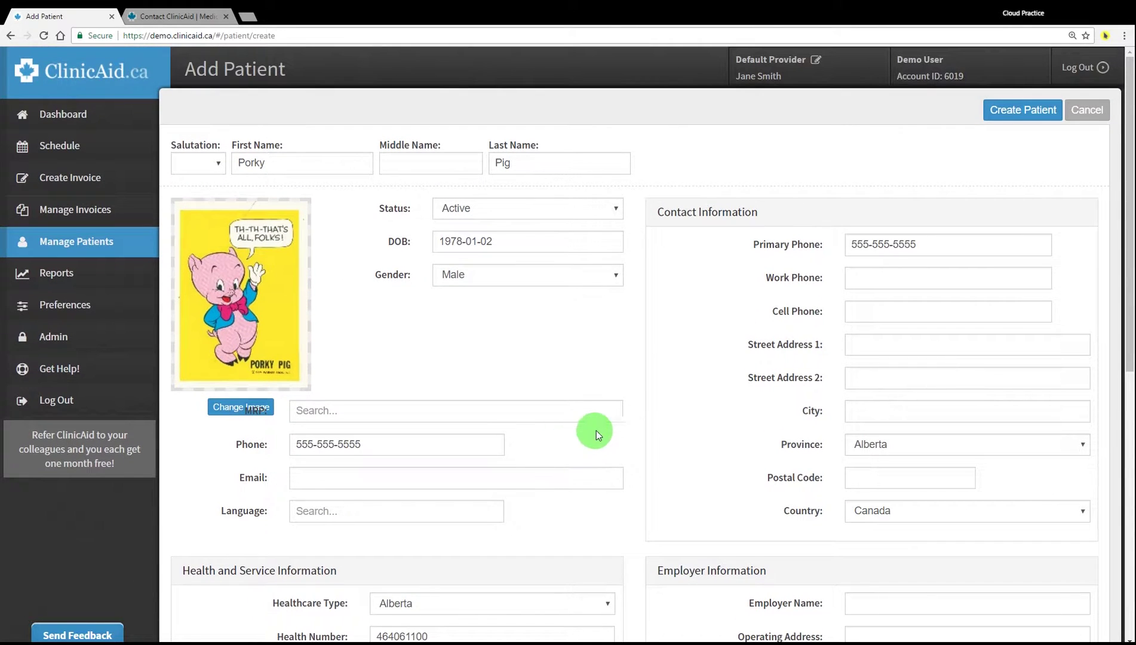
pyautogui.scroll(-8, 599, 431)
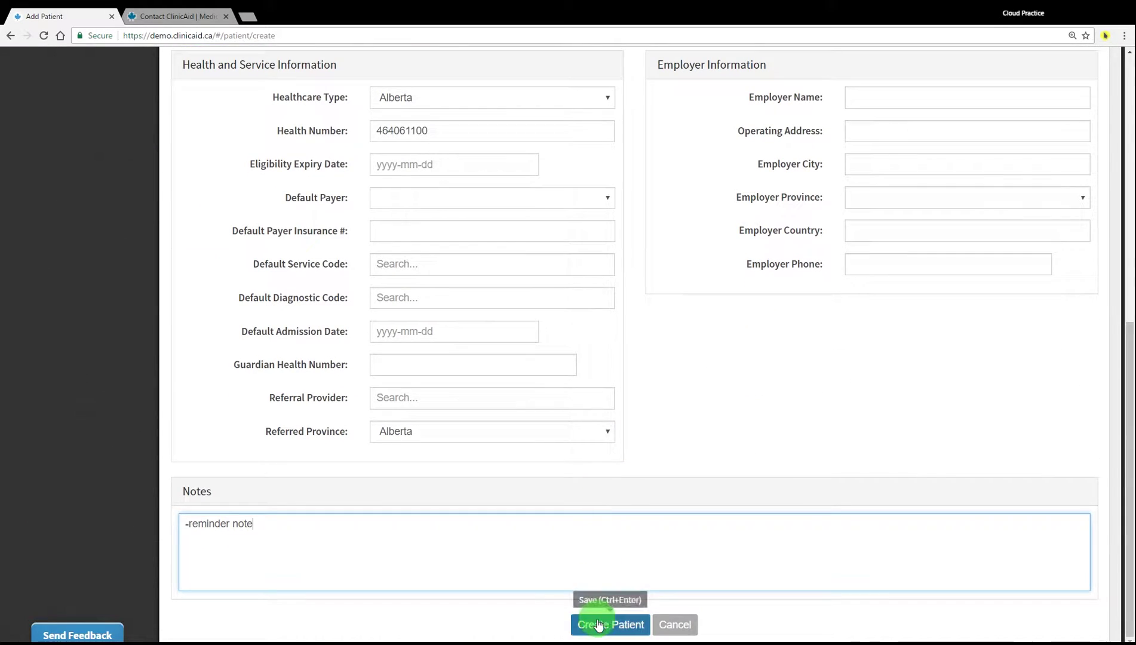
pyautogui.click(599, 625)
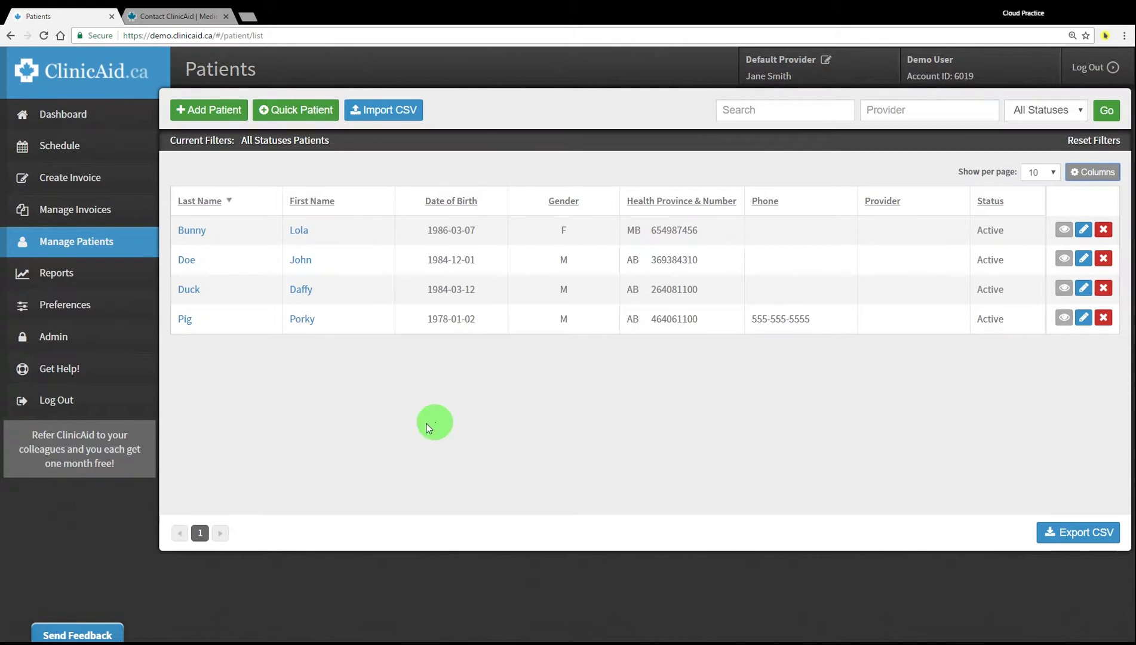
# Preview the new patient's PDF label from their record, then close it
pyautogui.click(184, 319)
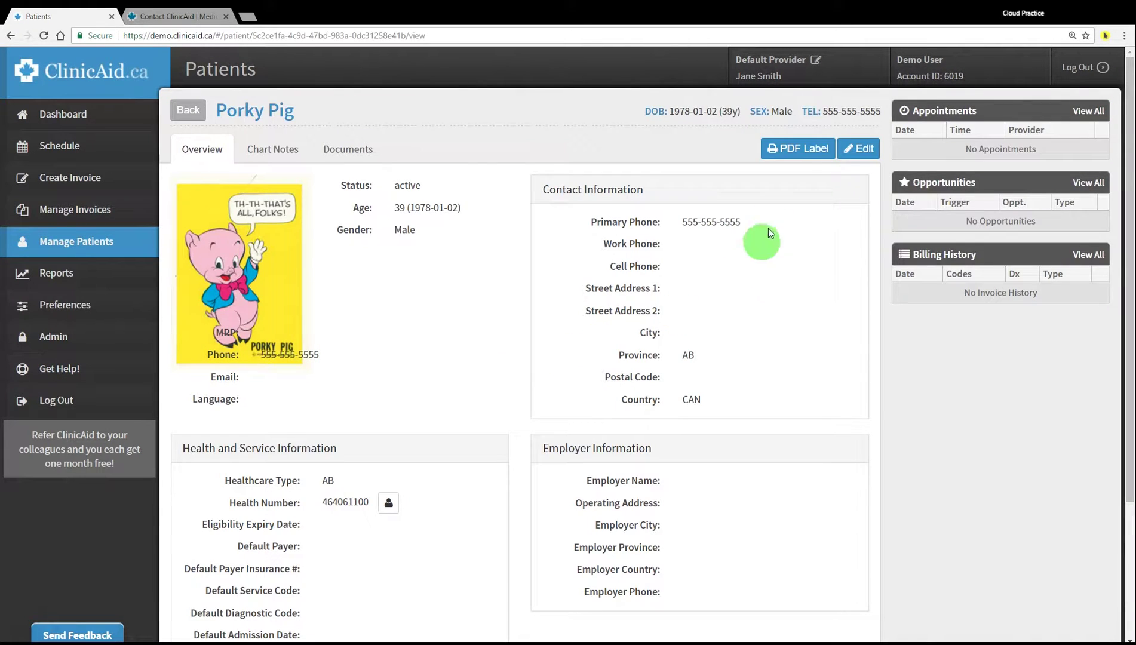
pyautogui.click(792, 151)
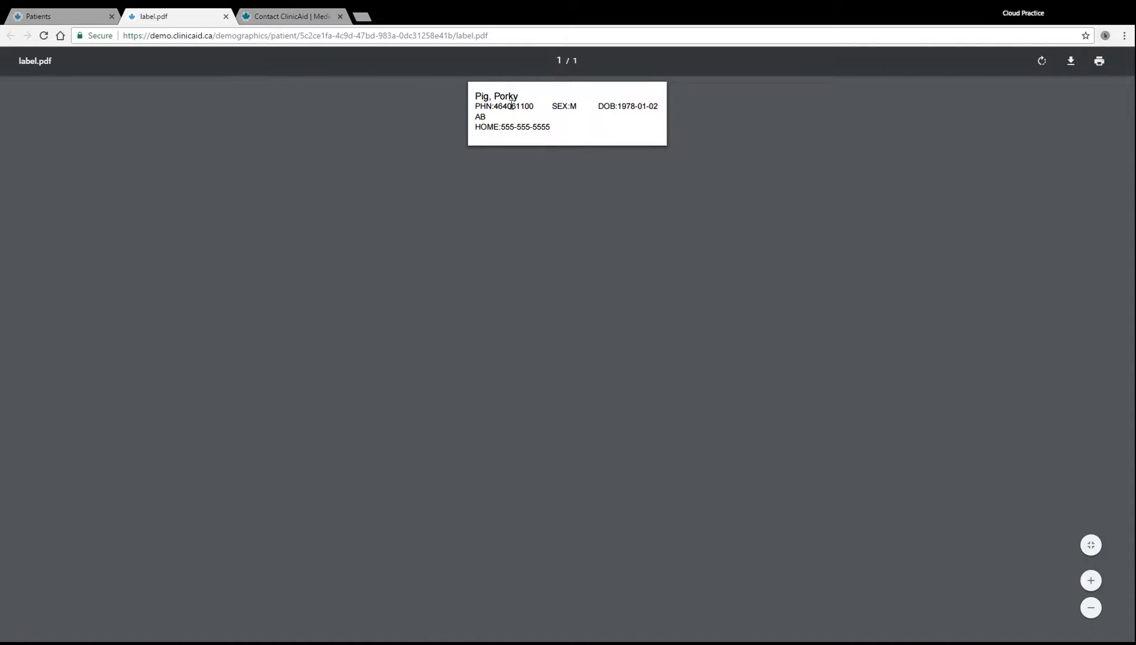
pyautogui.click(226, 17)
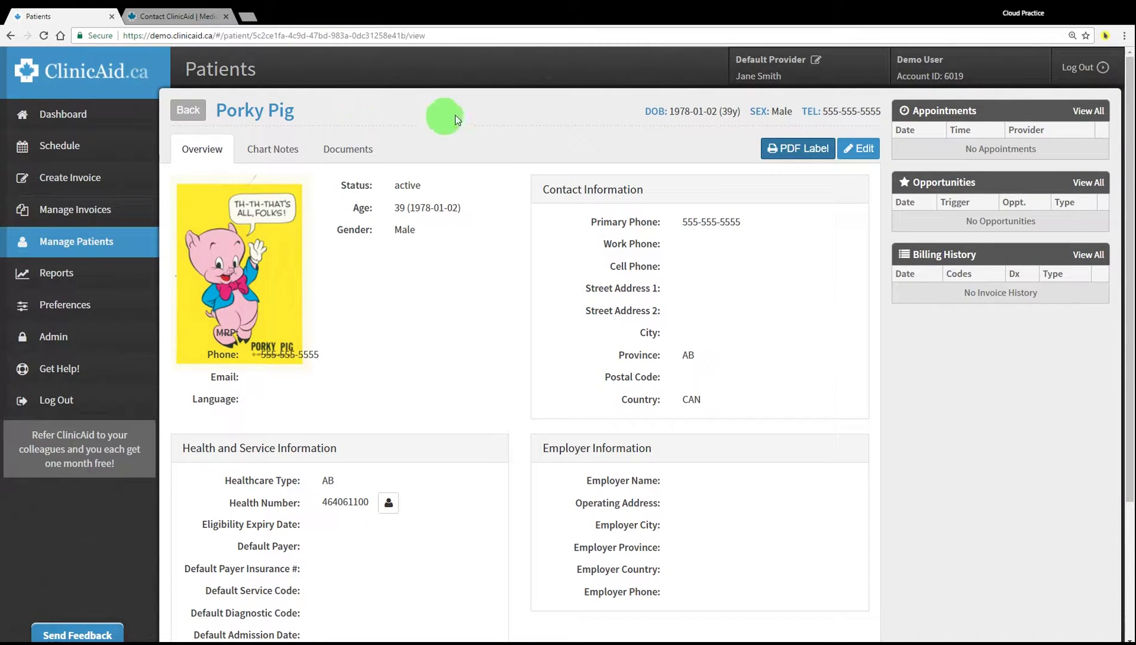
# Go back to the Patients list and bring up the Quick Patient form
pyautogui.scroll(-3, 534, 164)
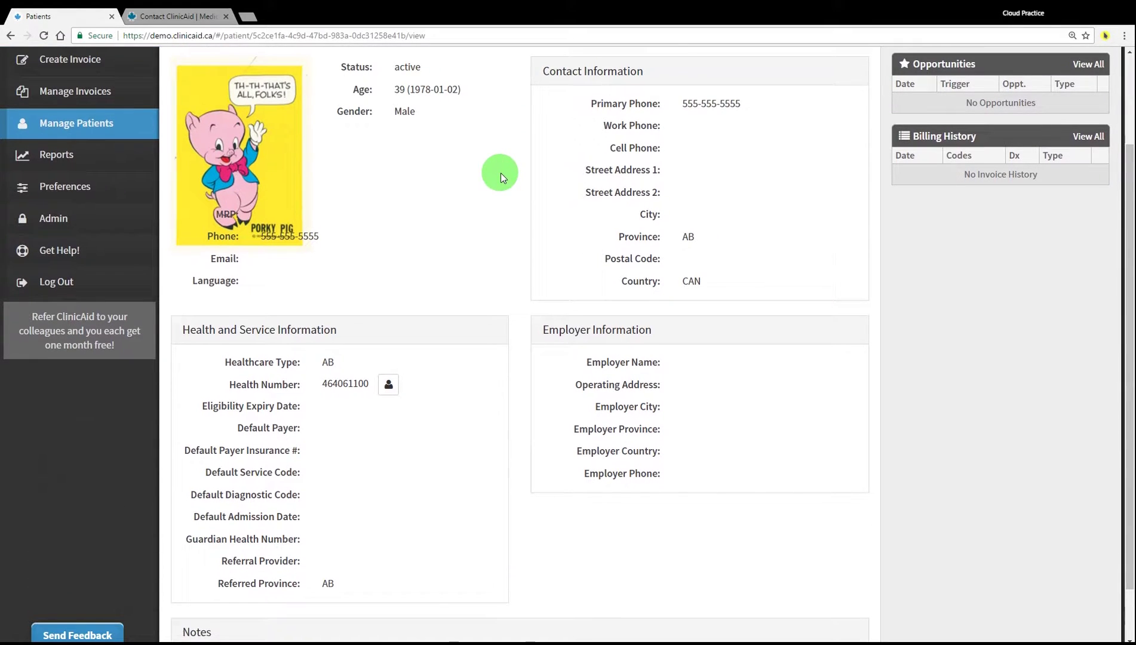
pyautogui.scroll(3, 495, 178)
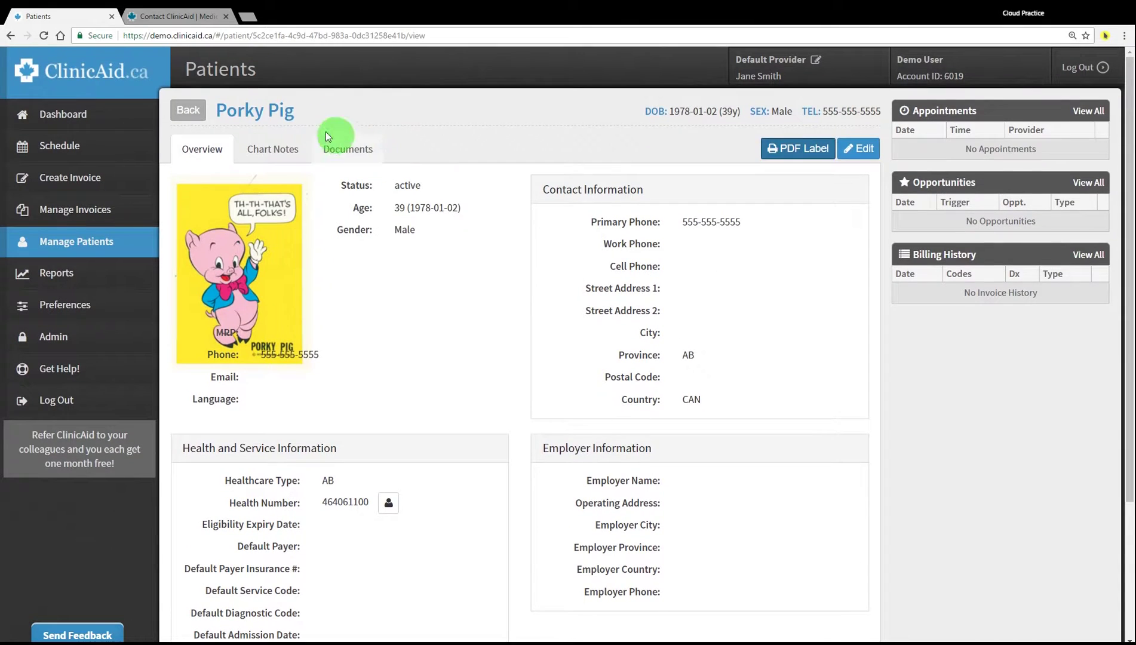
pyautogui.click(198, 112)
pyautogui.click(285, 112)
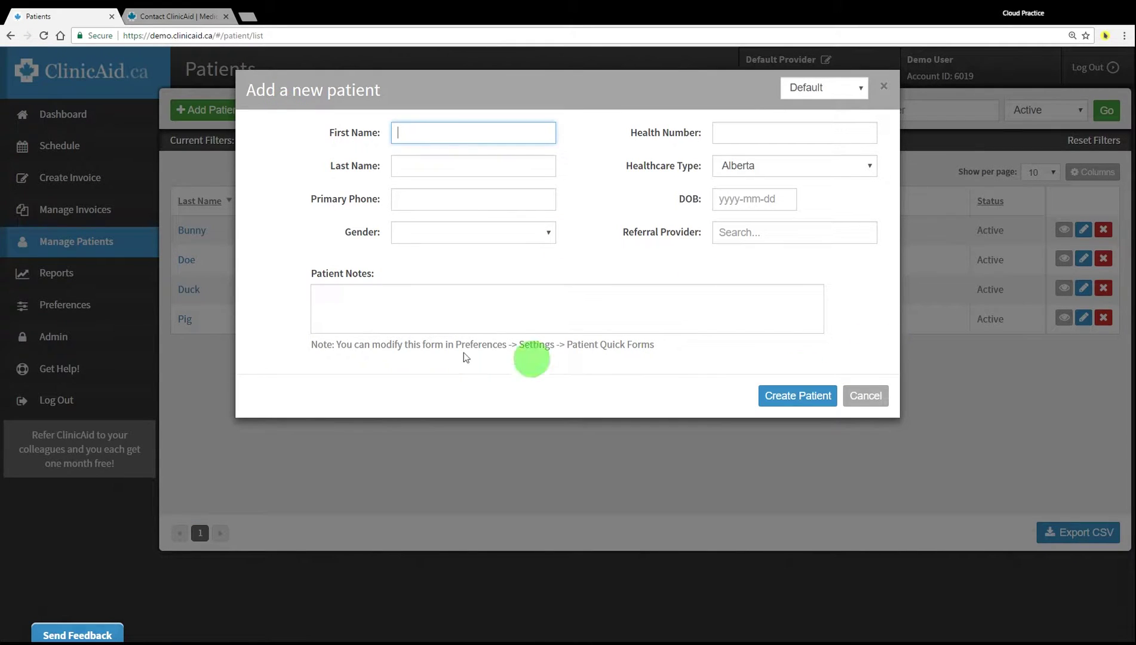
# Cancel the quick form, open Create Invoice, cancel its add-patient form, and expand Preferences
pyautogui.click(864, 395)
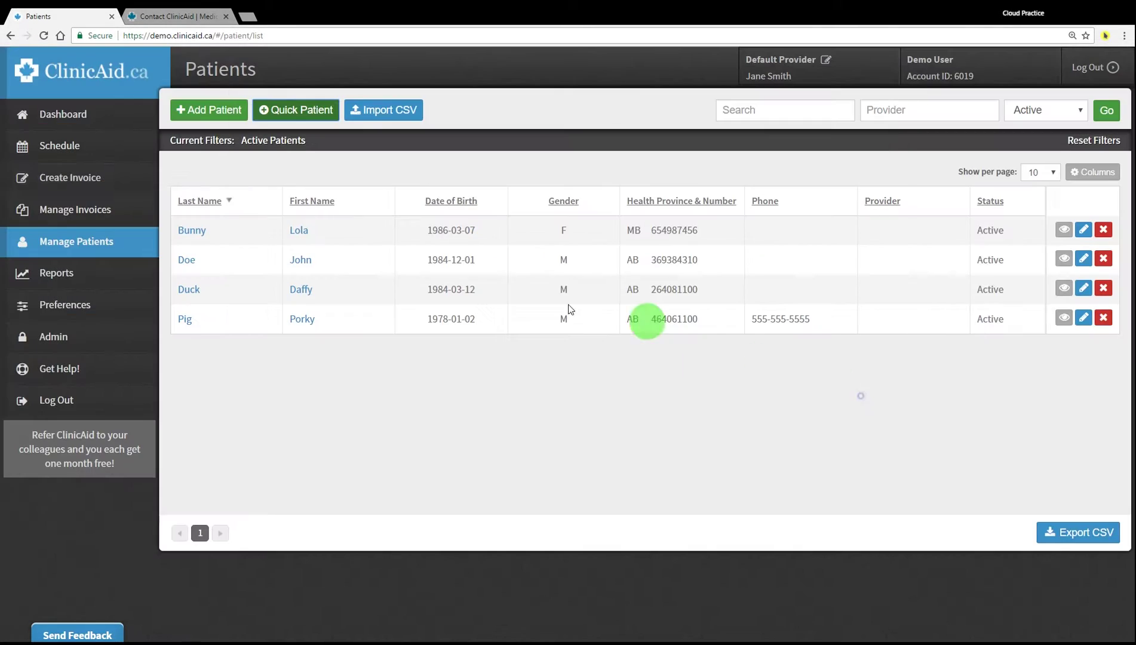
pyautogui.click(91, 187)
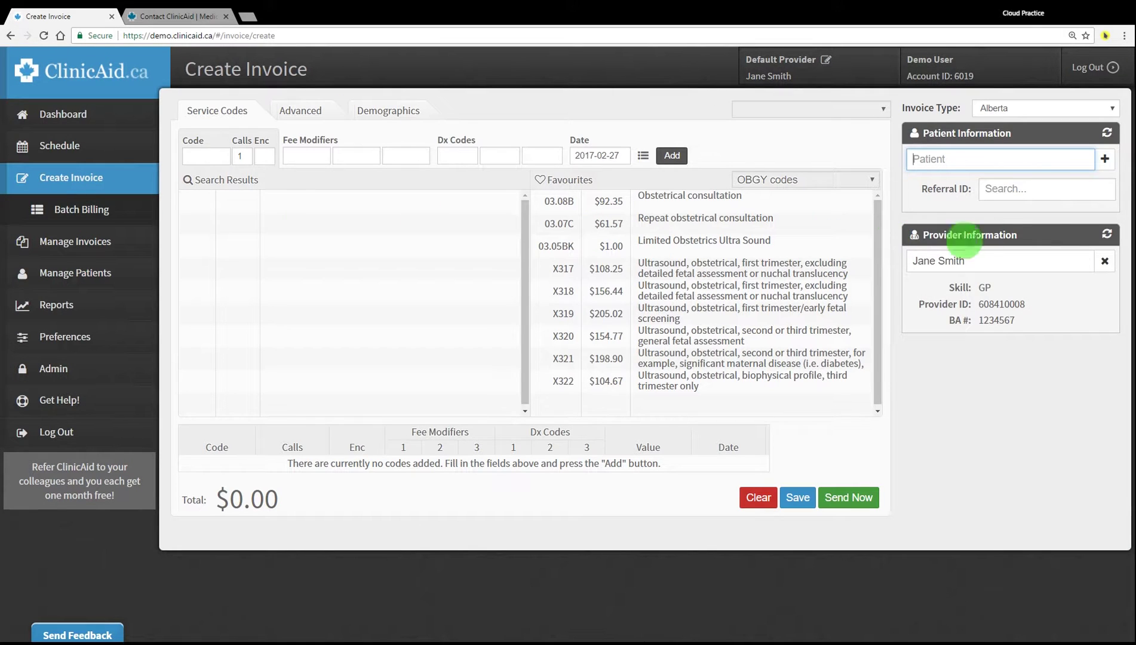
pyautogui.click(1107, 160)
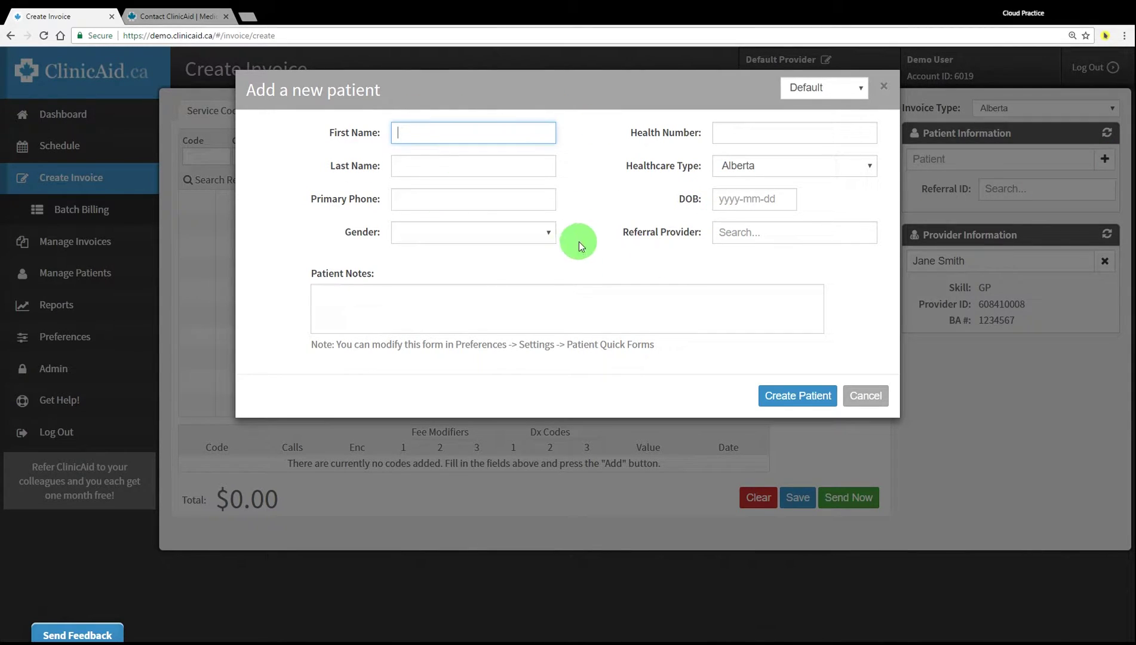
pyautogui.click(867, 396)
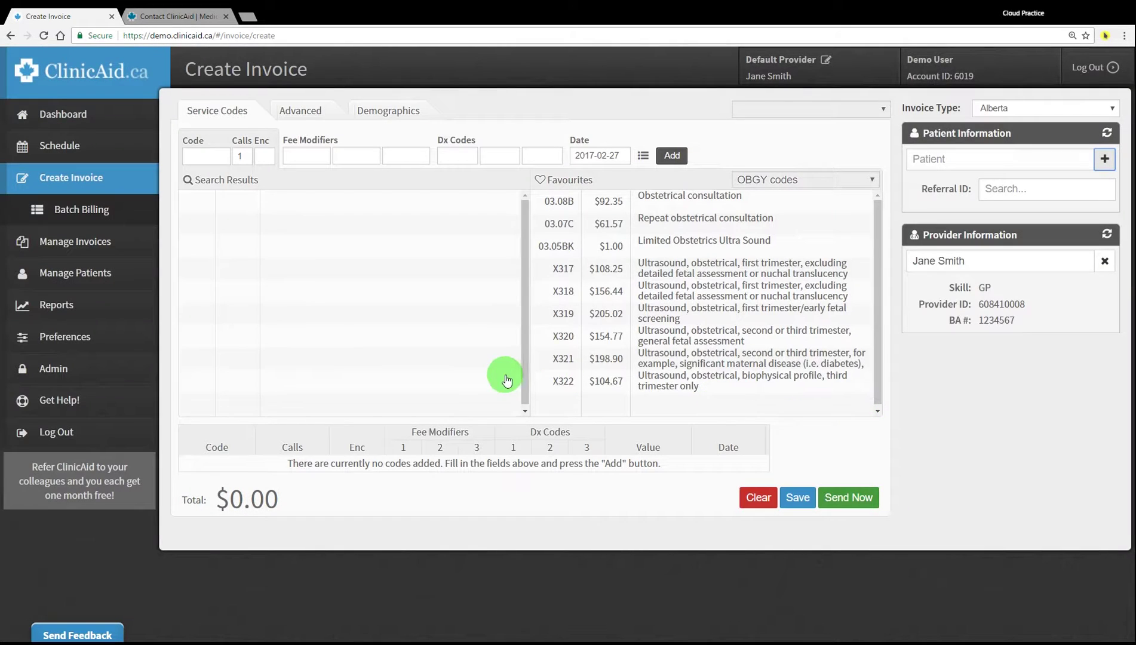
pyautogui.click(112, 337)
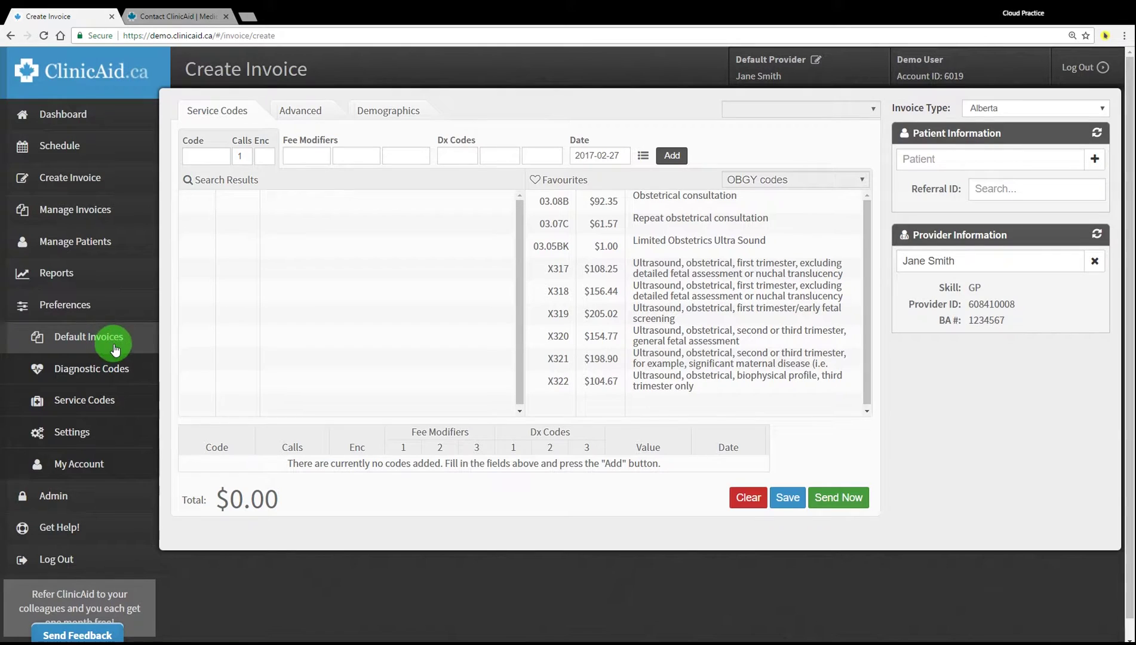
# Open the Default patient quick form for editing under Settings > Patient Quick Forms
pyautogui.click(127, 433)
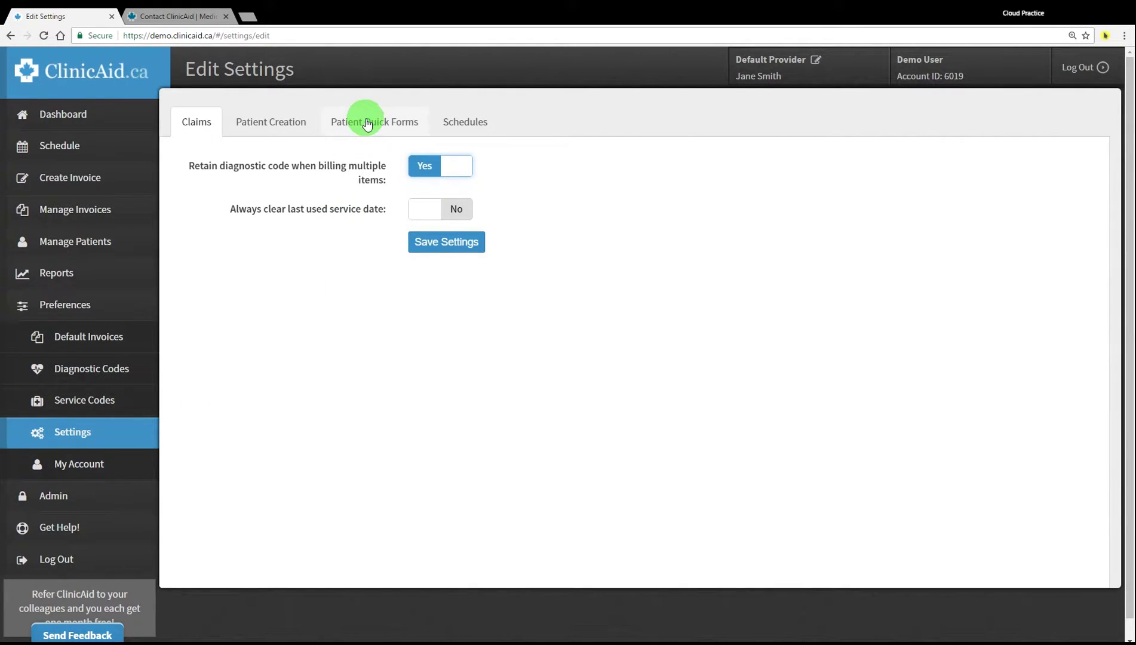
pyautogui.click(365, 119)
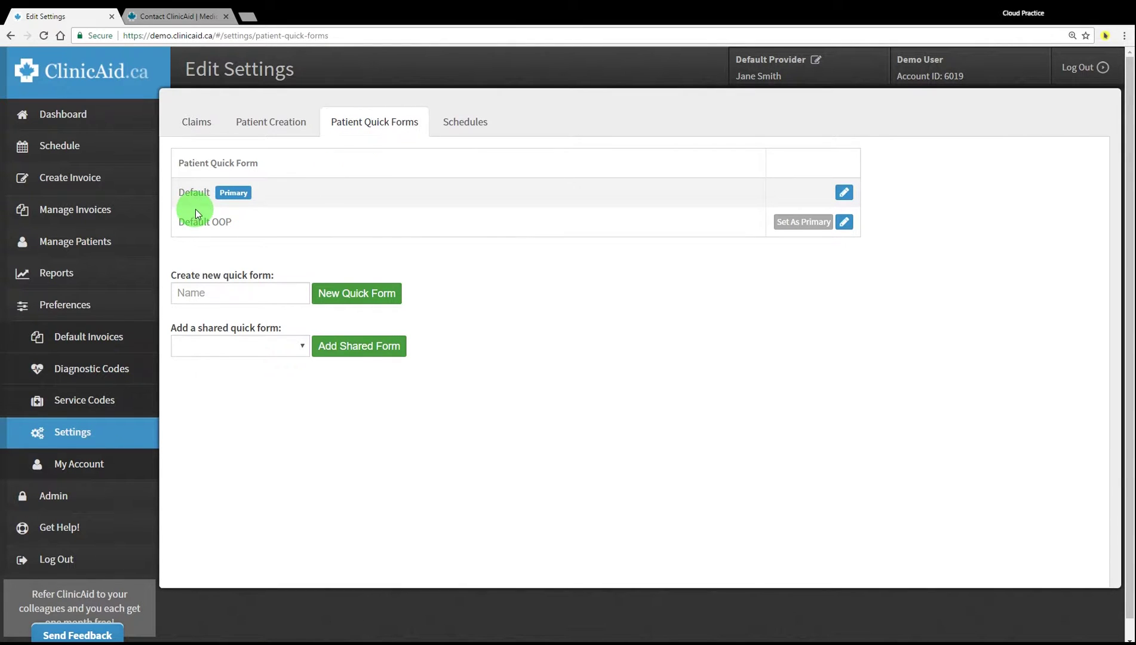
pyautogui.click(839, 197)
pyautogui.scroll(-1, 571, 256)
pyautogui.scroll(-7, 571, 256)
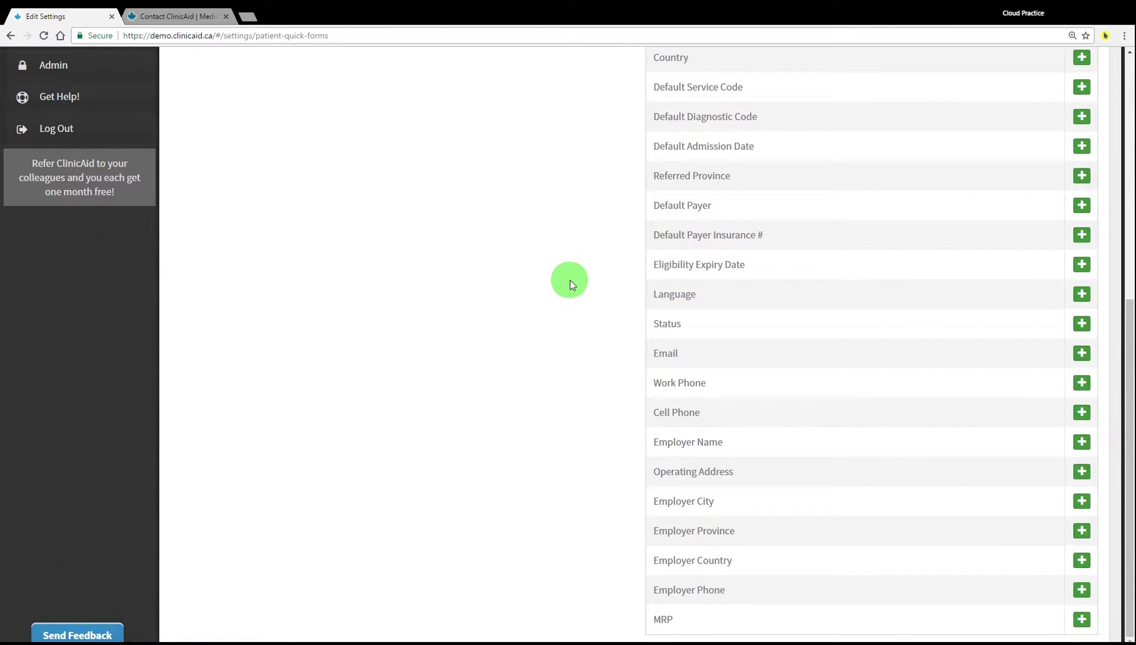
pyautogui.scroll(7, 570, 281)
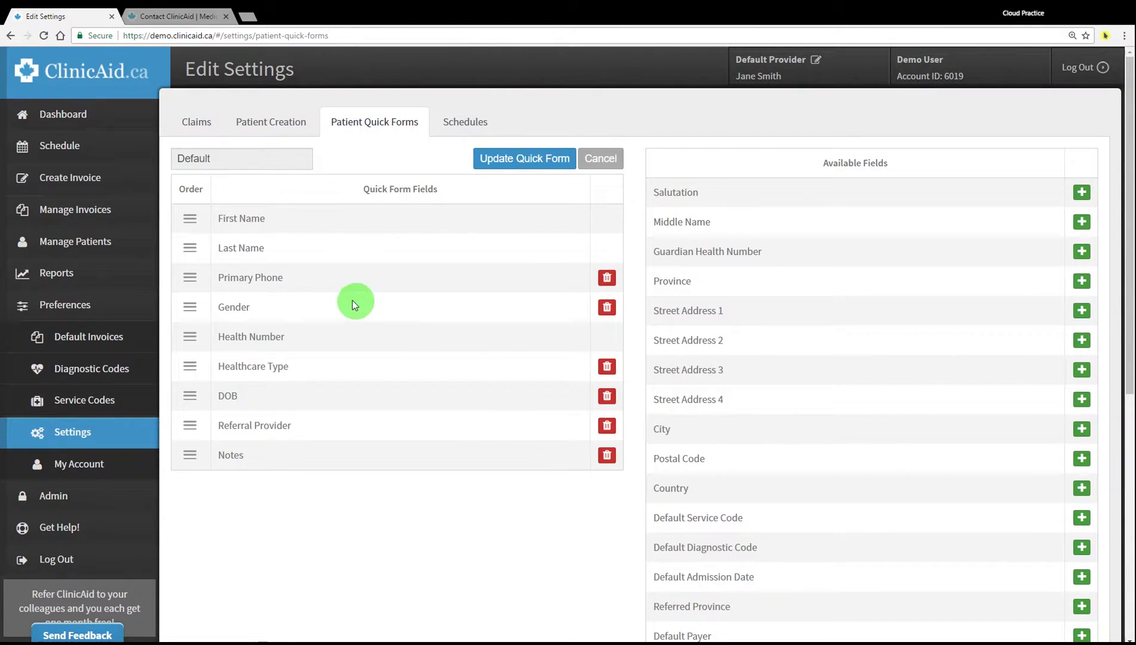
# Move DOB and Healthcare Type below Health Number, add Middle Name after First Name, and save
pyautogui.moveTo(186, 275)
pyautogui.mouseDown()
pyautogui.moveTo(198, 340)
pyautogui.moveTo(185, 264)
pyautogui.moveTo(188, 275)
pyautogui.mouseUp()
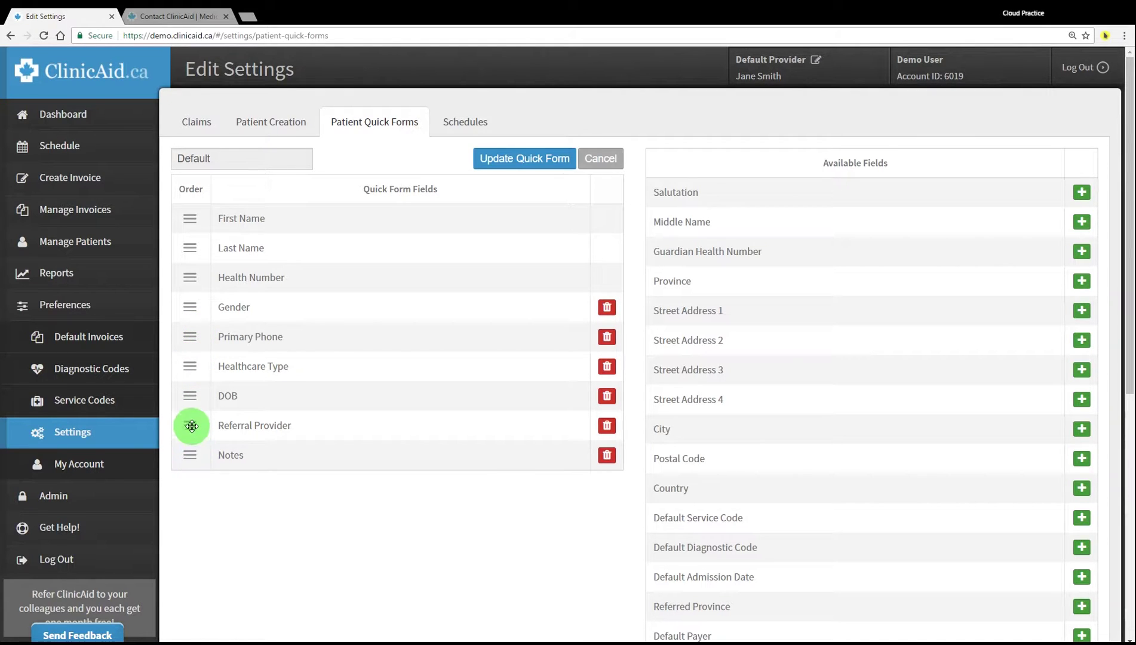
pyautogui.moveTo(192, 404); pyautogui.dragTo(196, 305)
pyautogui.moveTo(190, 401); pyautogui.dragTo(184, 298)
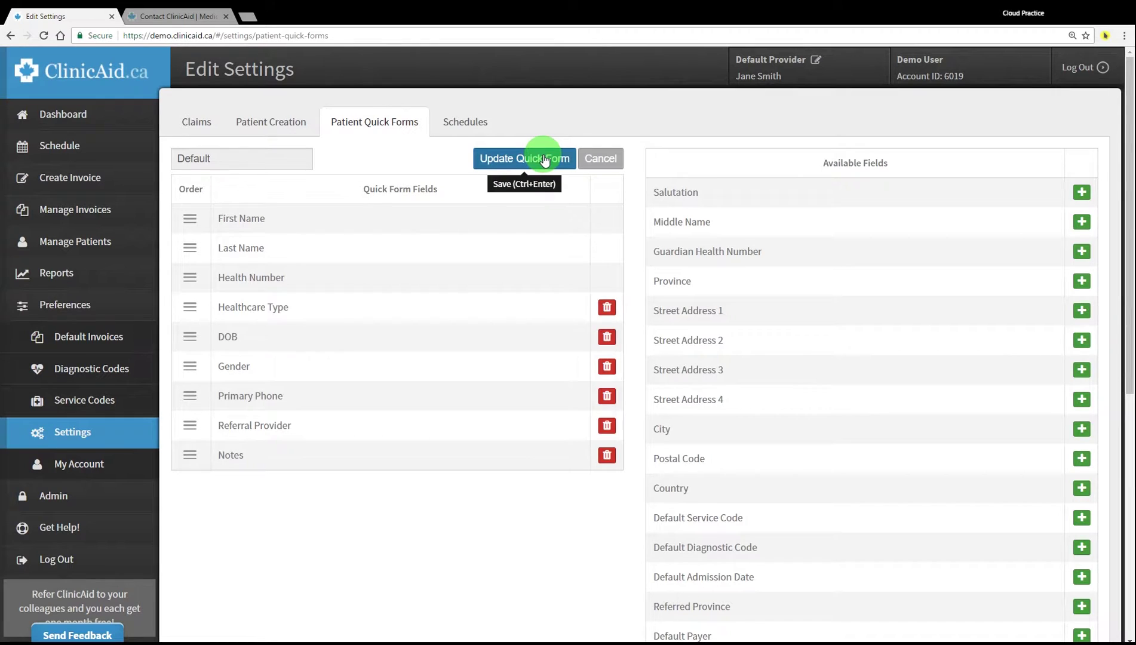
pyautogui.click(1085, 223)
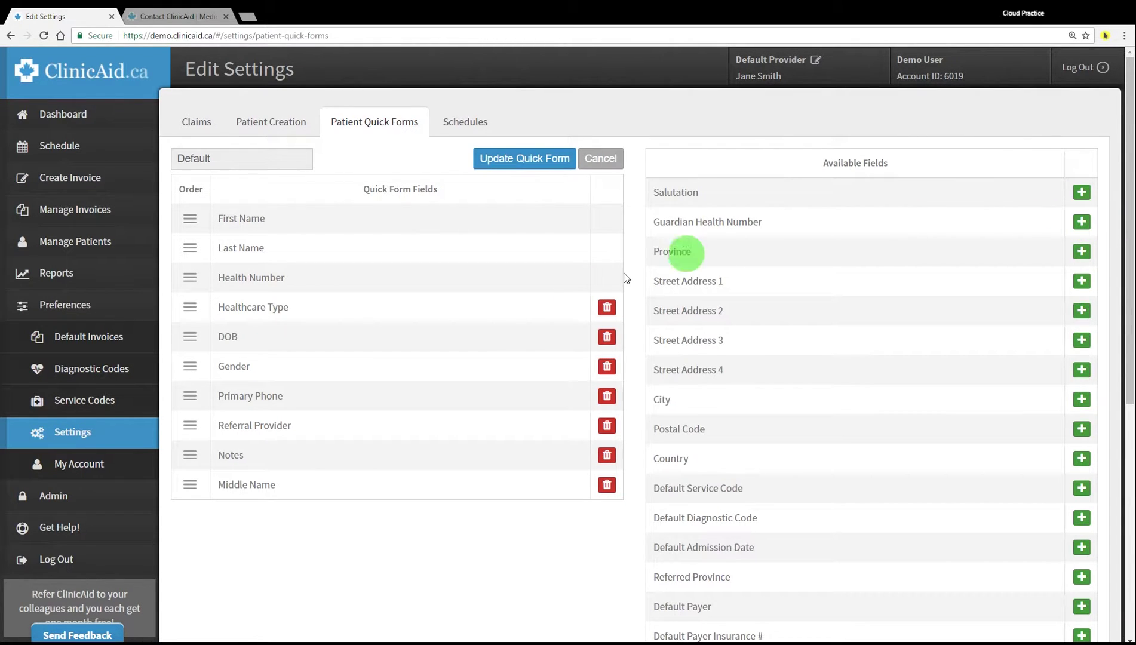
pyautogui.moveTo(187, 485)
pyautogui.mouseDown()
pyautogui.moveTo(183, 231)
pyautogui.moveTo(187, 245)
pyautogui.mouseUp()
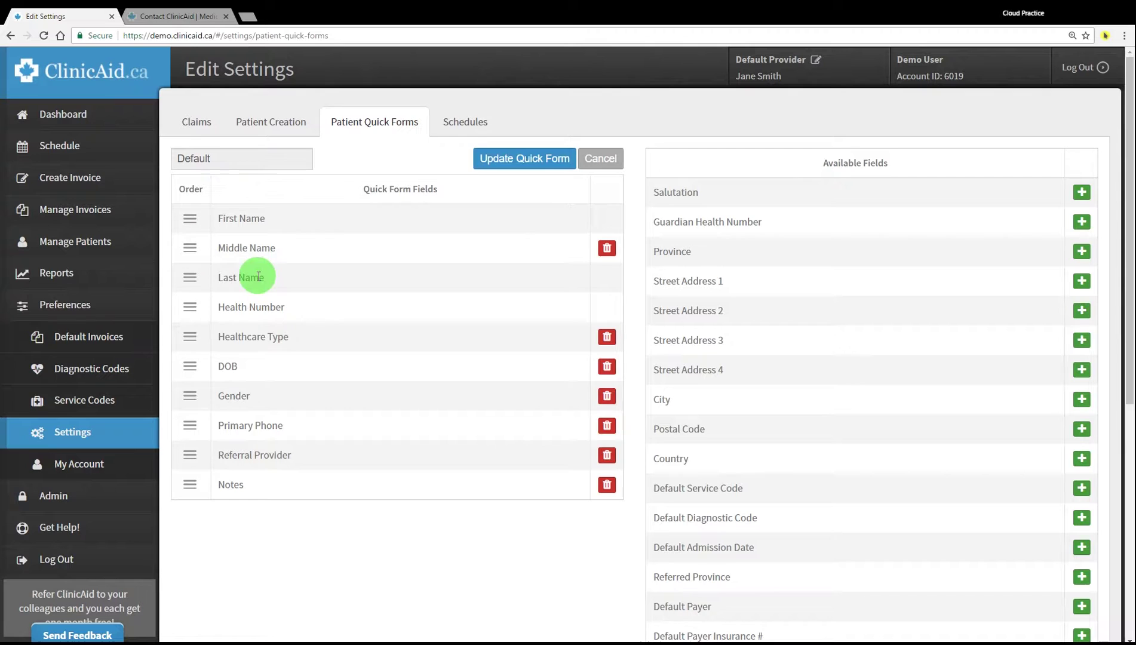
pyautogui.click(535, 161)
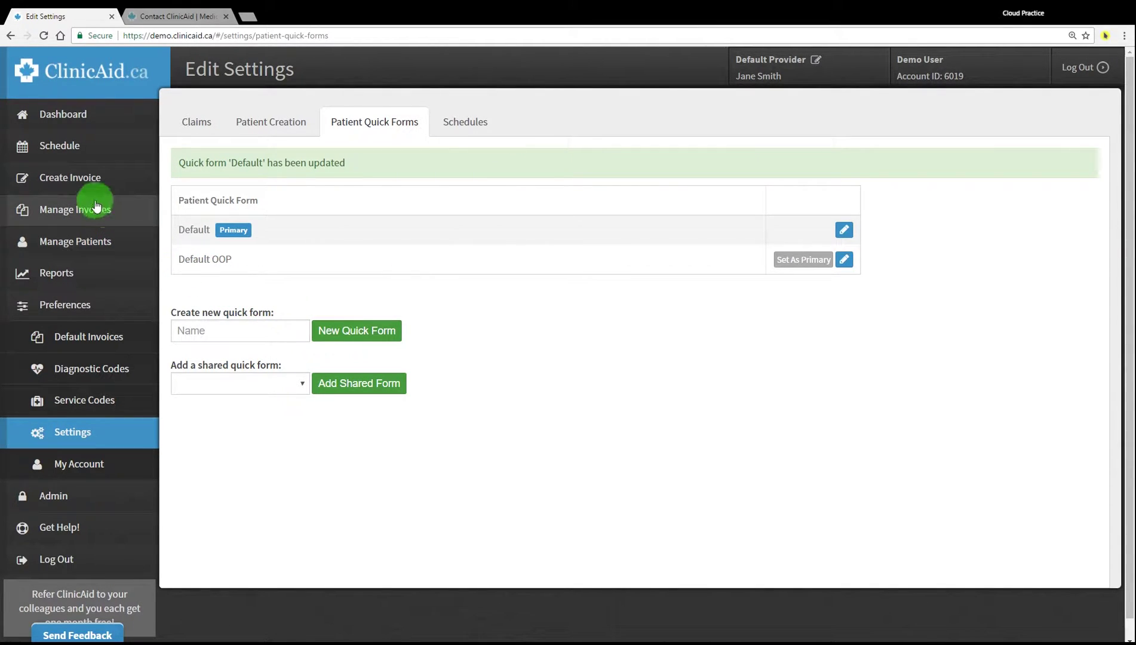
pyautogui.click(84, 242)
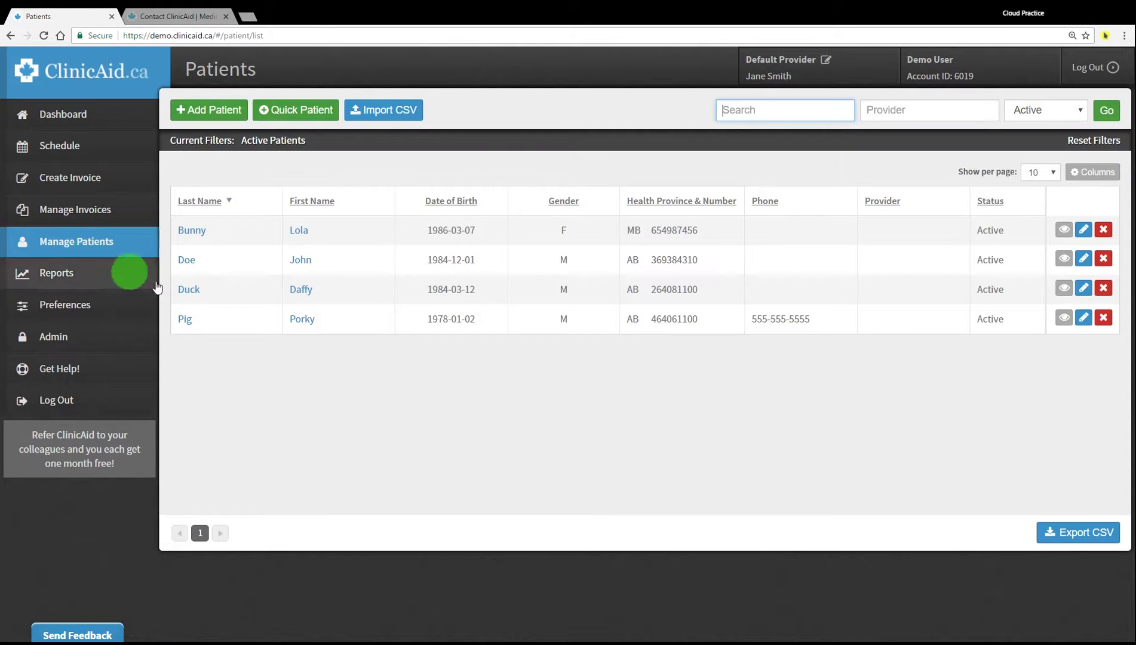
# Check the Quick Patient form's layout, cancel it unsaved, and open the new patient's record
pyautogui.click(297, 110)
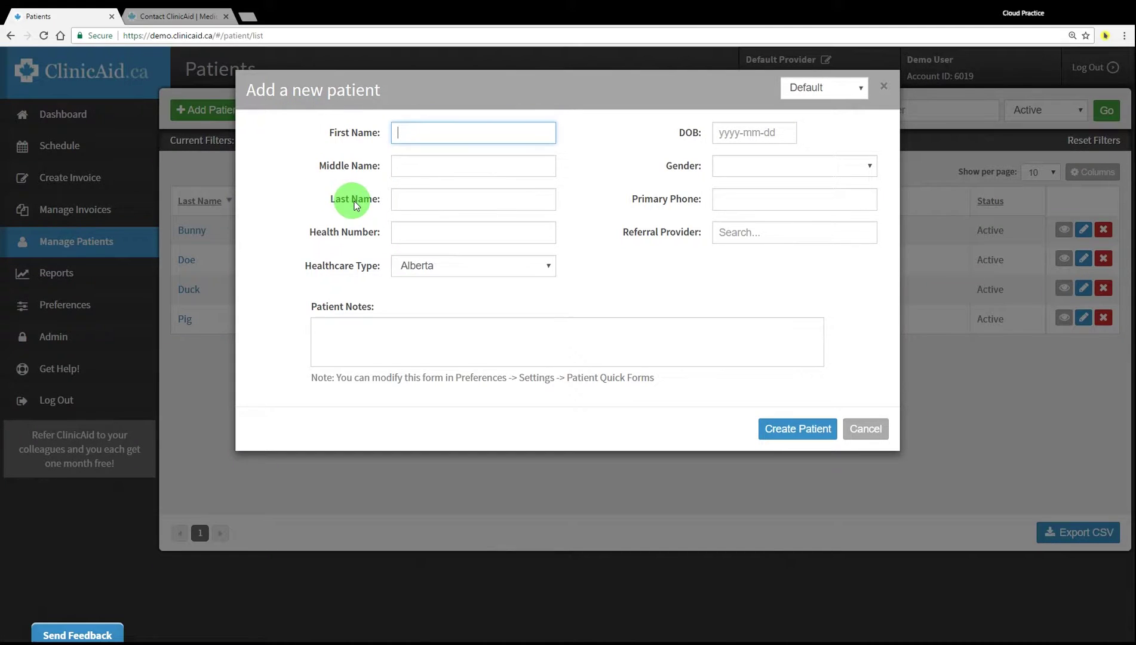
pyautogui.moveTo(317, 165); pyautogui.dragTo(382, 165)
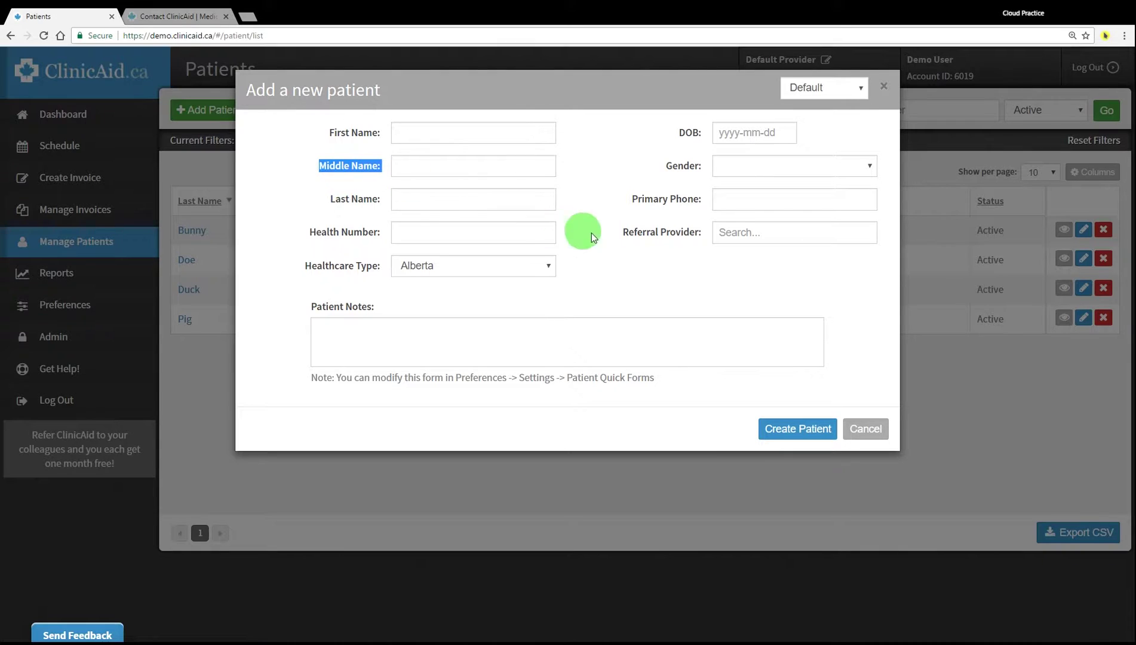
pyautogui.click(630, 163)
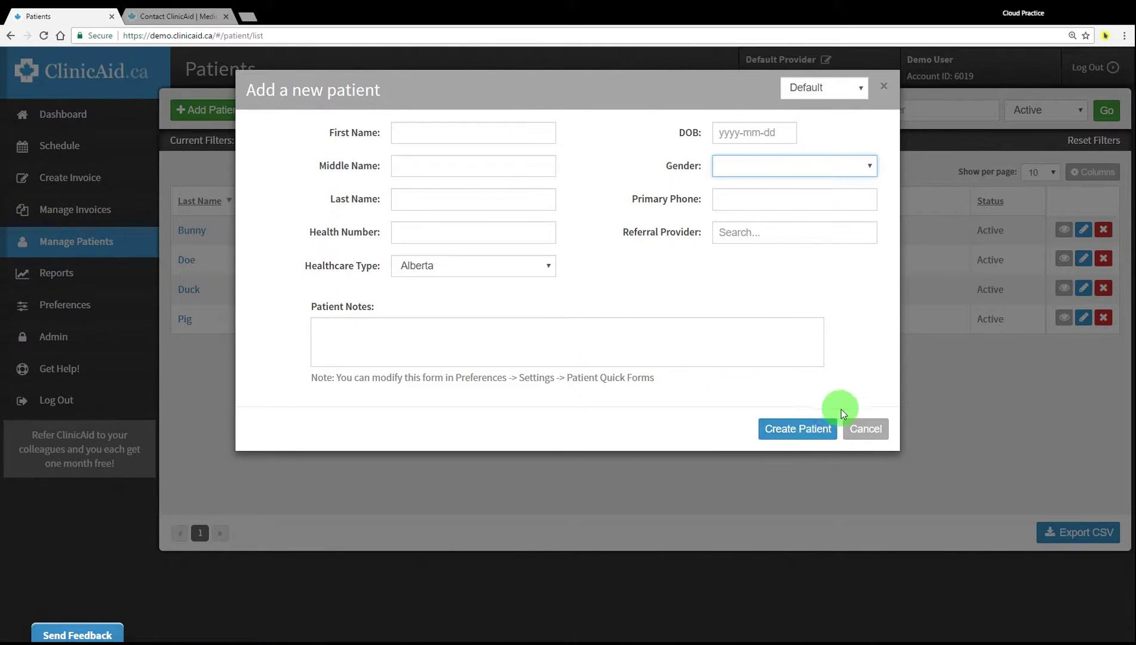
pyautogui.click(828, 90)
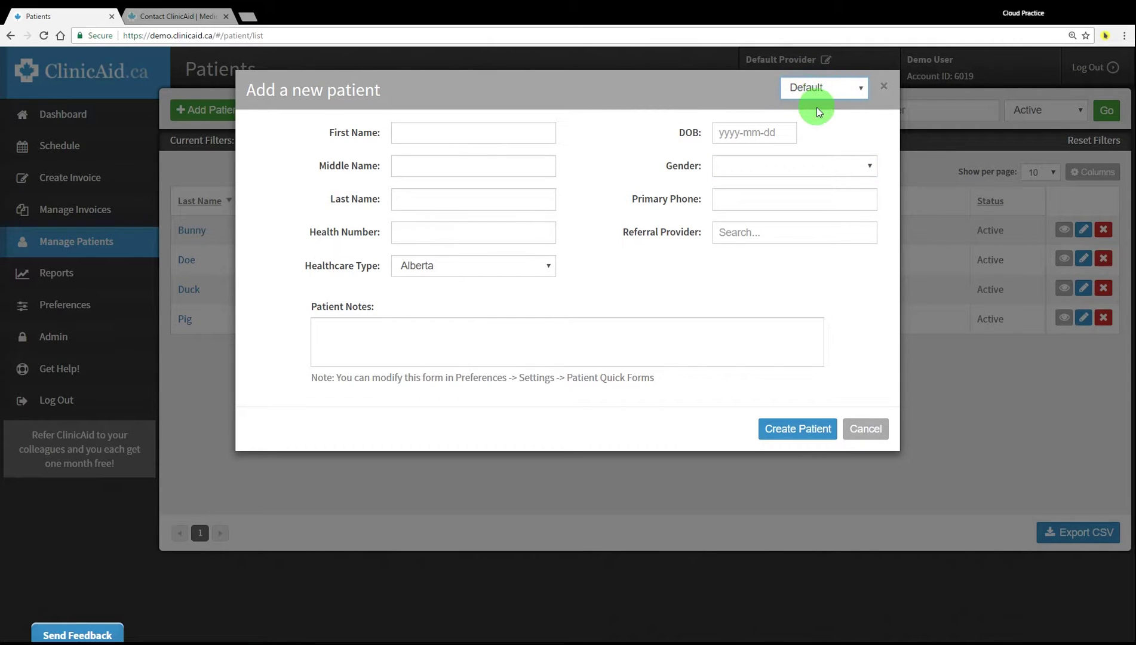
pyautogui.click(864, 429)
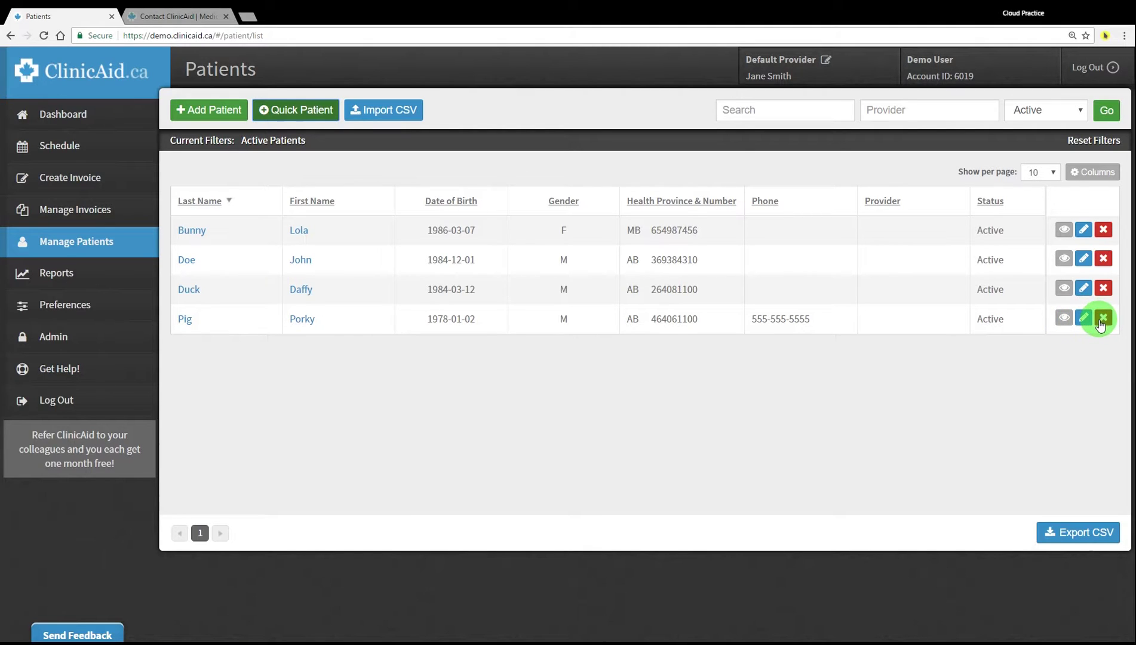
pyautogui.click(187, 321)
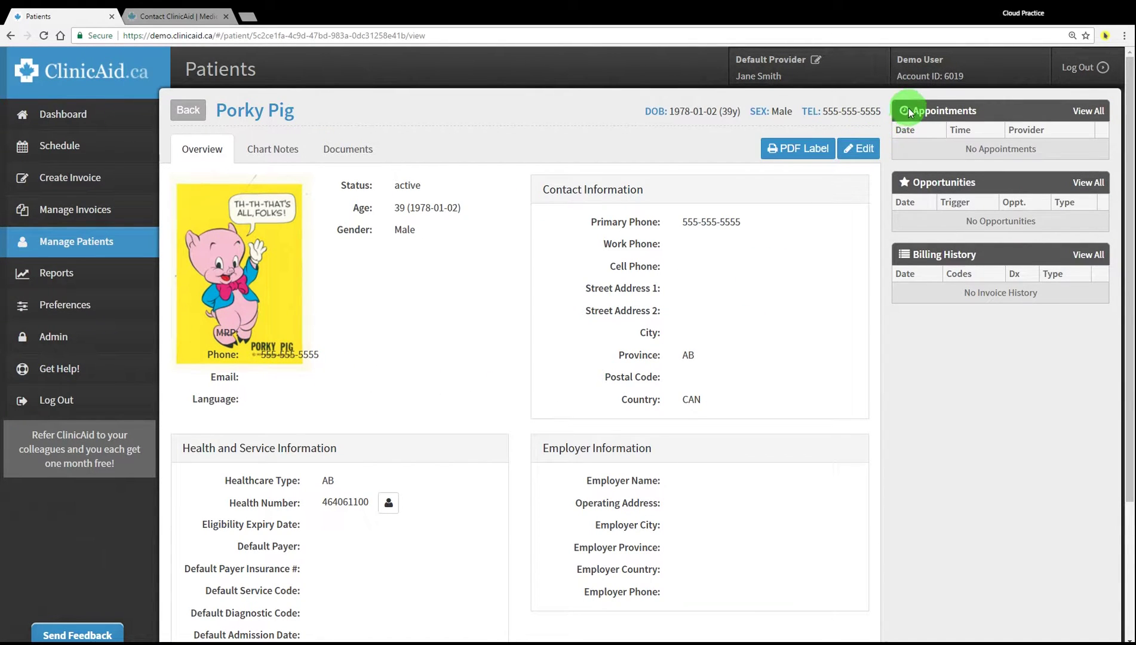
pyautogui.moveTo(911, 113); pyautogui.dragTo(984, 113)
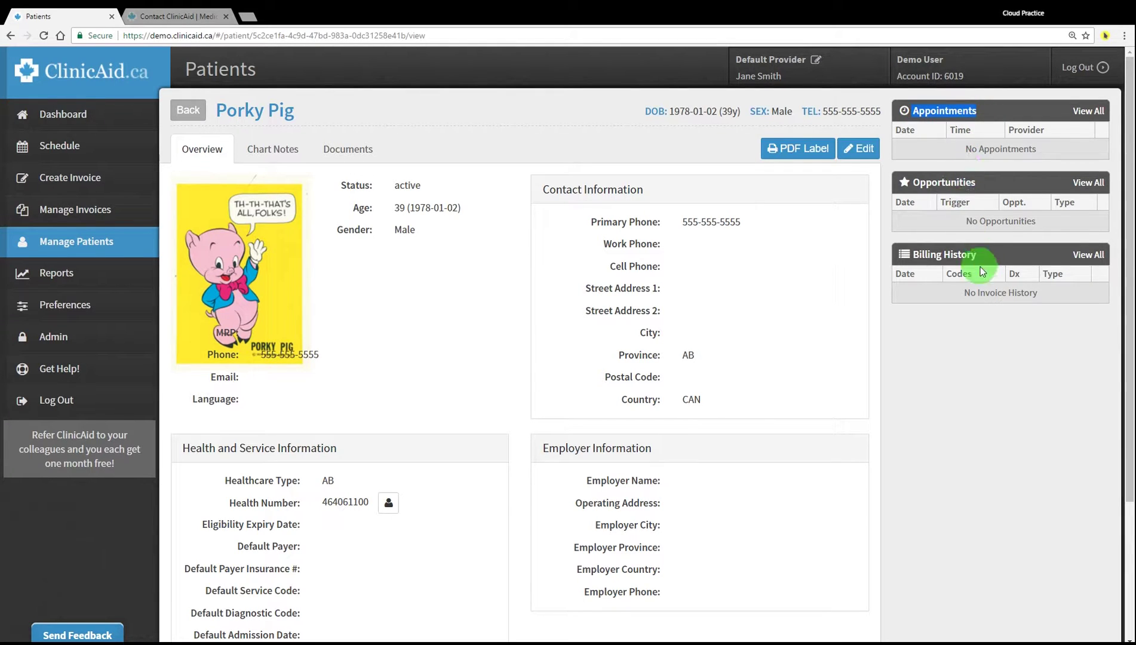
pyautogui.moveTo(912, 182); pyautogui.dragTo(980, 182)
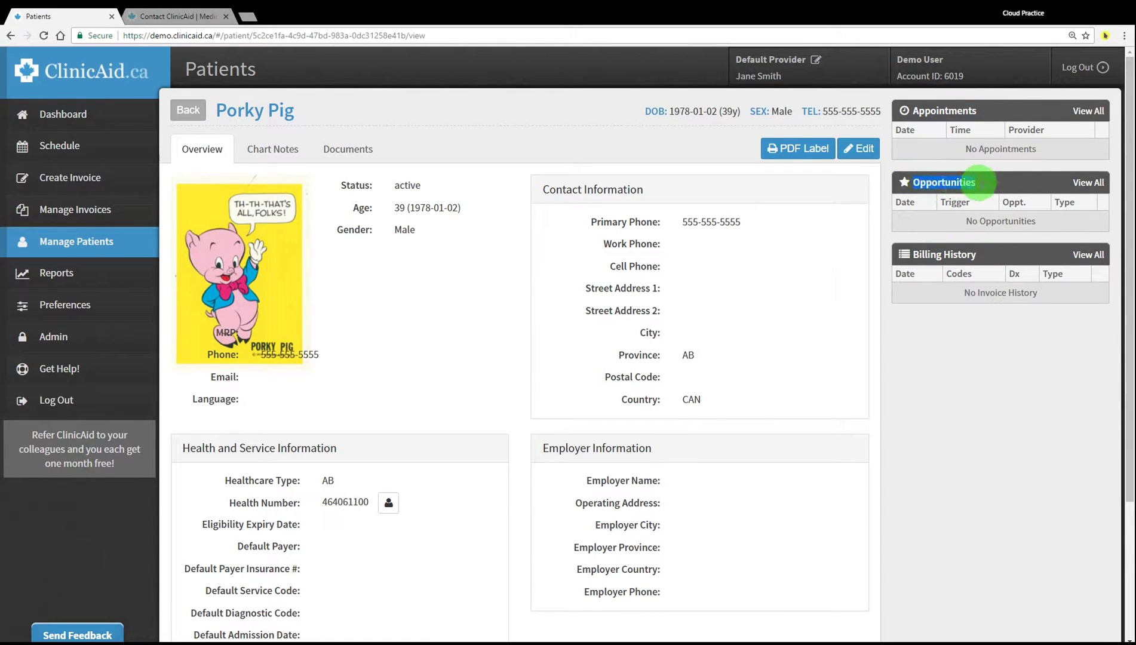
pyautogui.moveTo(910, 255); pyautogui.dragTo(987, 255)
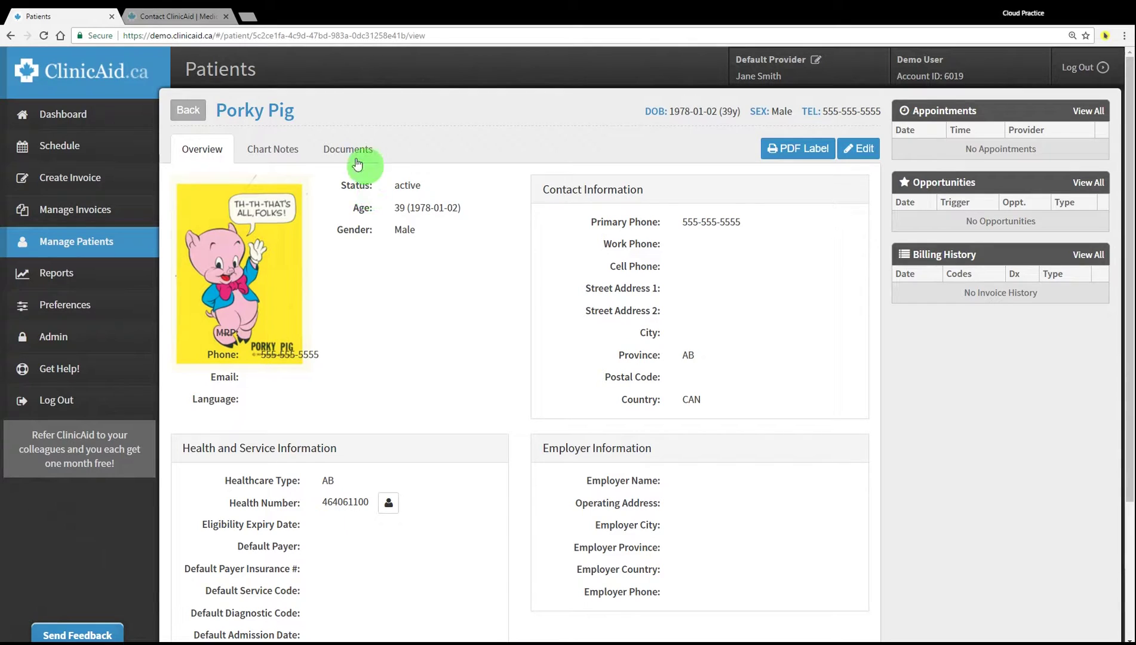
pyautogui.click(190, 113)
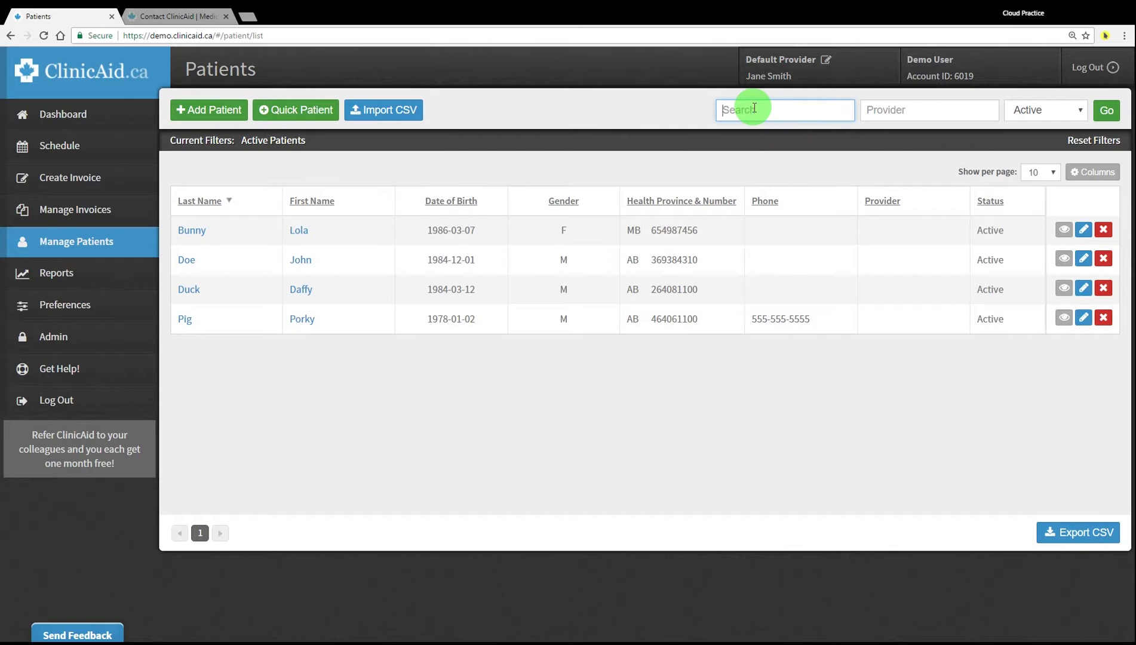
# Filter the patient list by the new patient's first name, leaving the provider filter empty
pyautogui.write('porky')
pyautogui.press('Return')
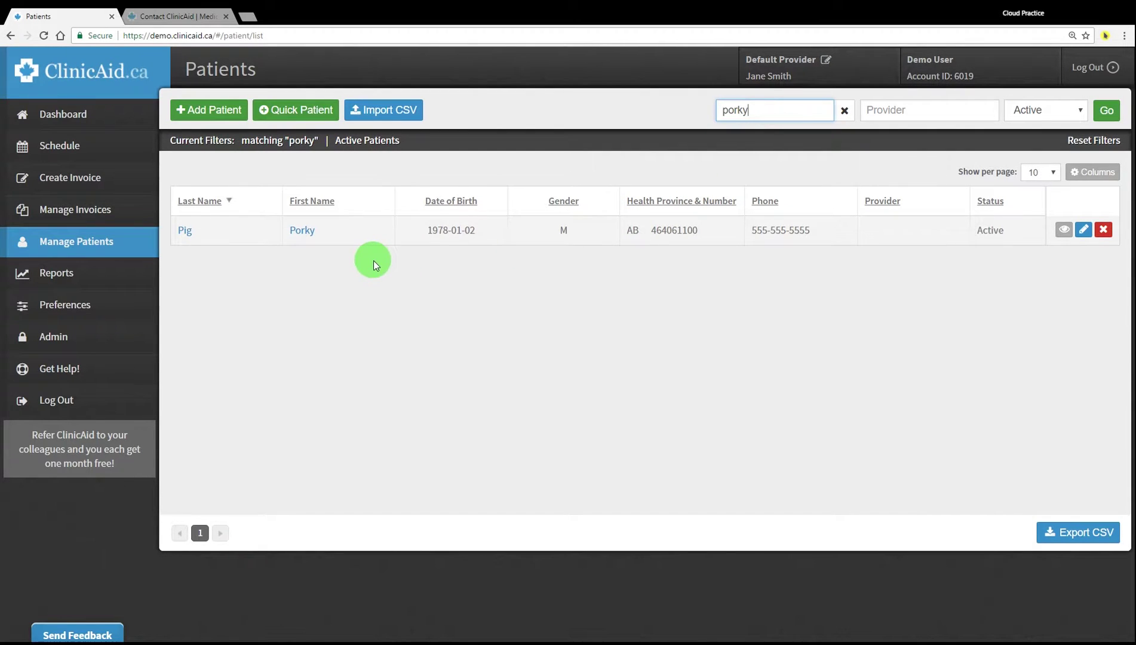
pyautogui.click(844, 111)
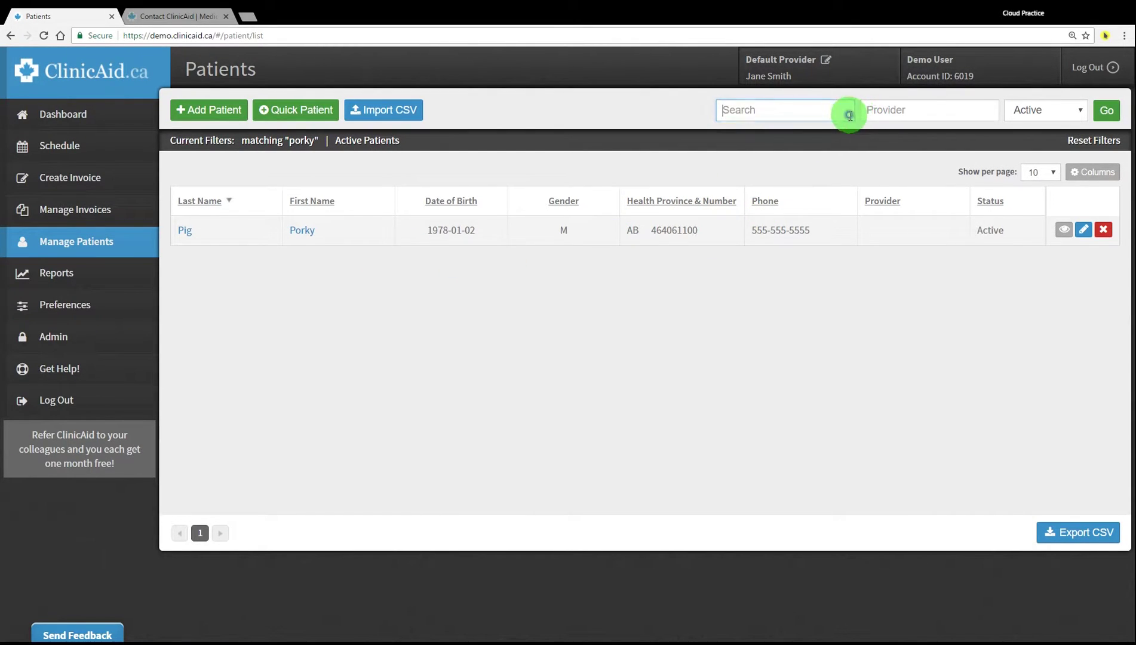
pyautogui.click(887, 110)
pyautogui.click(817, 145)
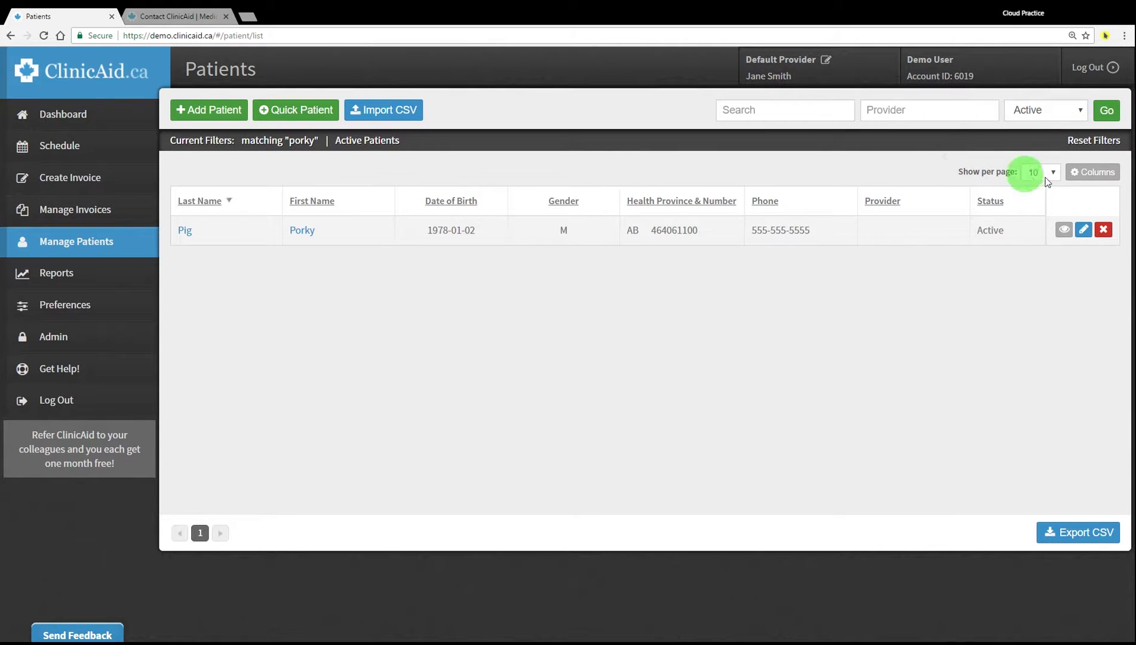
# Move Health Province & Number ahead of Gender in the columns and export patients (1).csv
pyautogui.click(1080, 173)
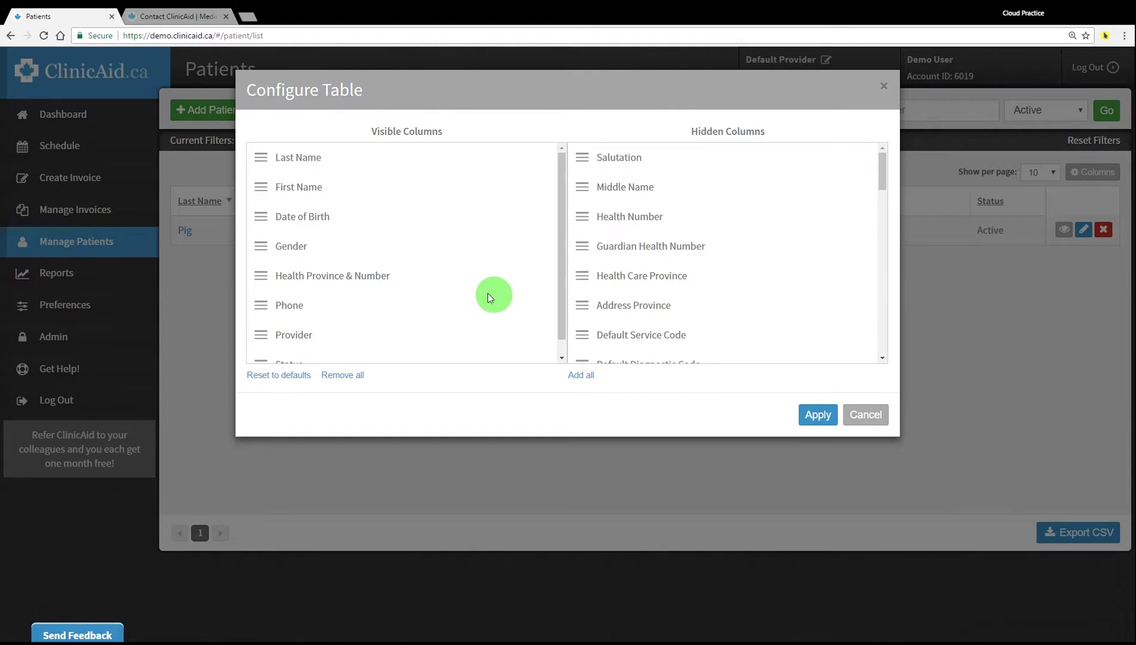
pyautogui.scroll(-1, 408, 284)
pyautogui.moveTo(261, 230)
pyautogui.mouseDown()
pyautogui.moveTo(251, 198)
pyautogui.moveTo(260, 185)
pyautogui.moveTo(260, 227)
pyautogui.mouseUp()
pyautogui.moveTo(265, 278)
pyautogui.mouseDown()
pyautogui.moveTo(254, 210)
pyautogui.moveTo(254, 272)
pyautogui.moveTo(255, 214)
pyautogui.mouseUp()
pyautogui.click(820, 422)
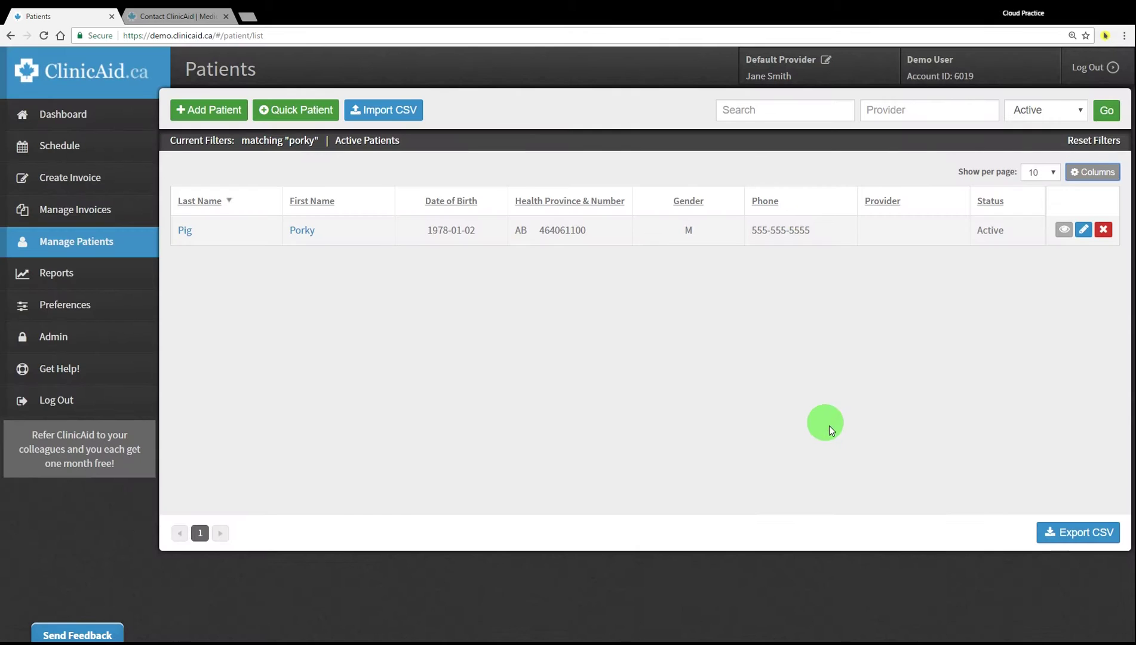
pyautogui.click(1067, 531)
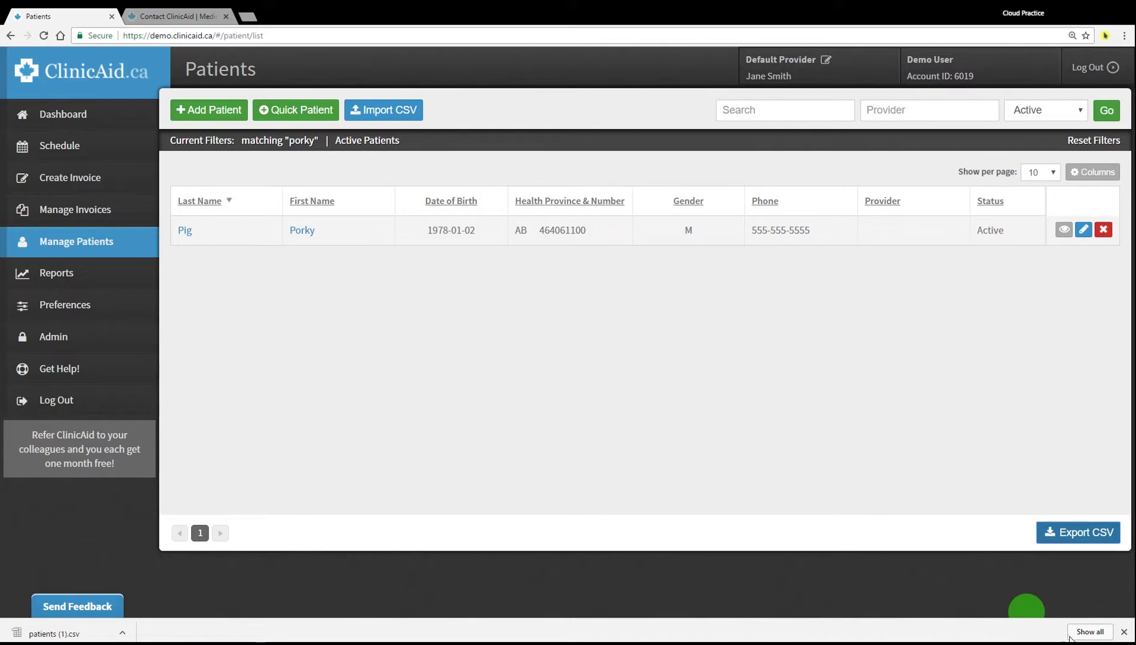
pyautogui.click(1124, 632)
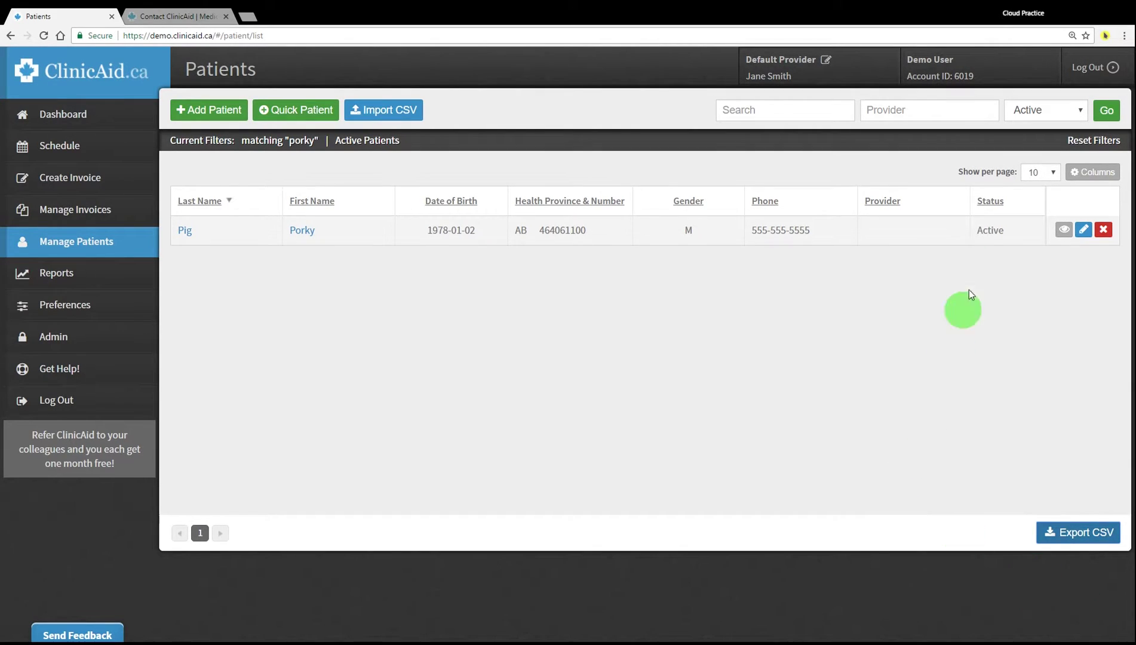
# Check the patient's Active status in the edit form, then leave without saving
pyautogui.moveTo(977, 231); pyautogui.dragTo(1005, 232)
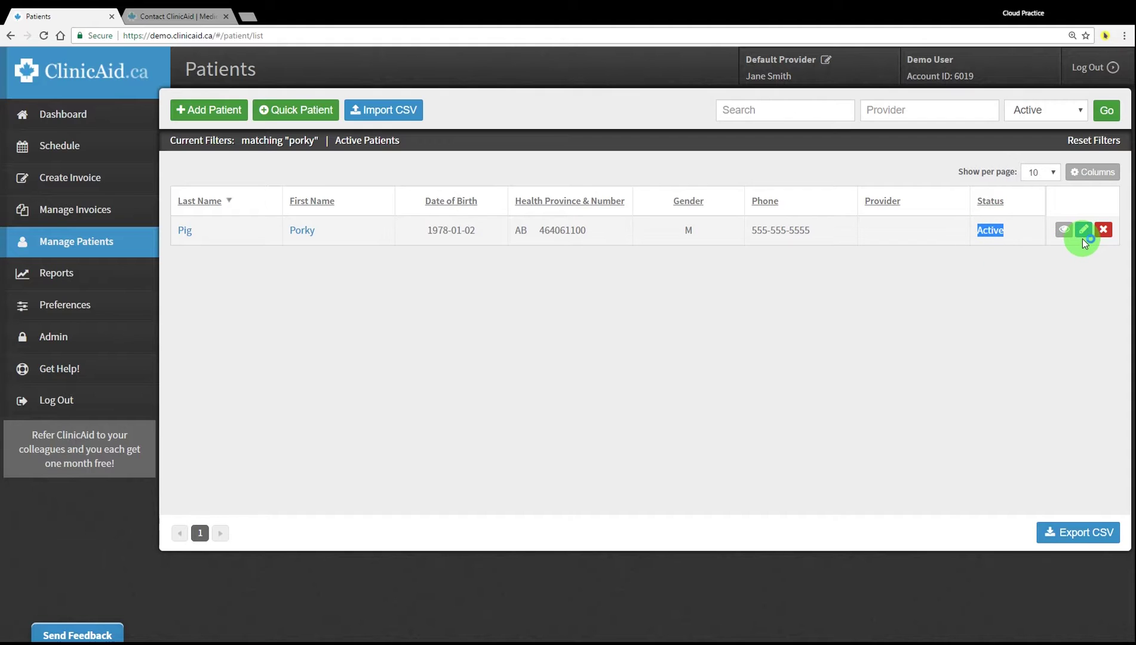
pyautogui.click(1049, 296)
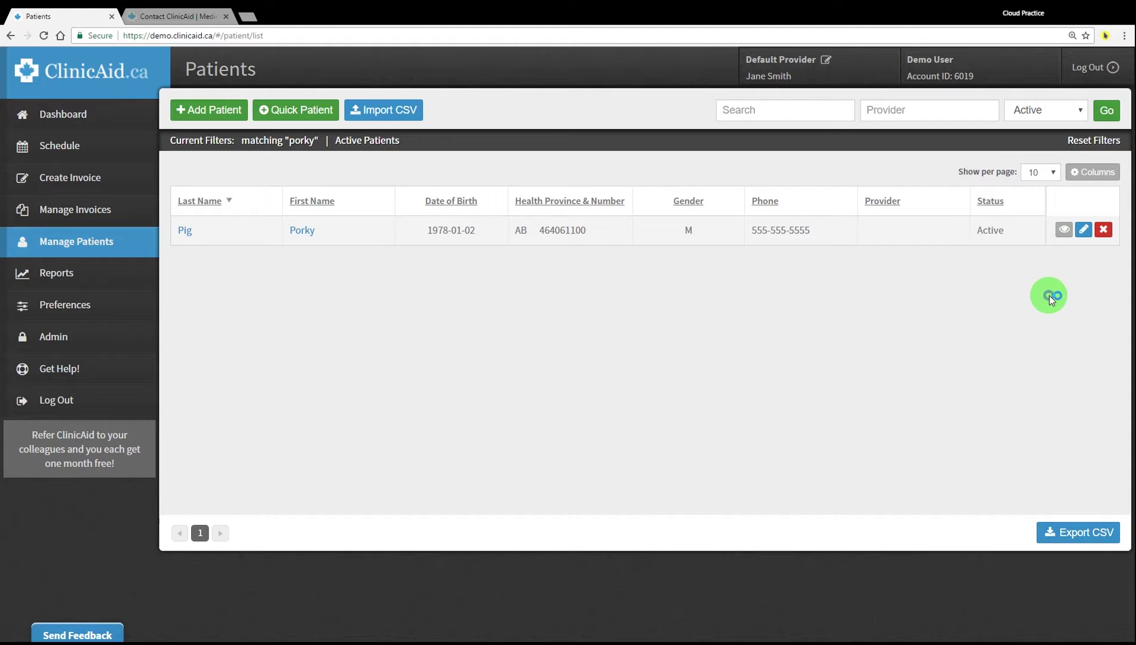
pyautogui.click(1084, 231)
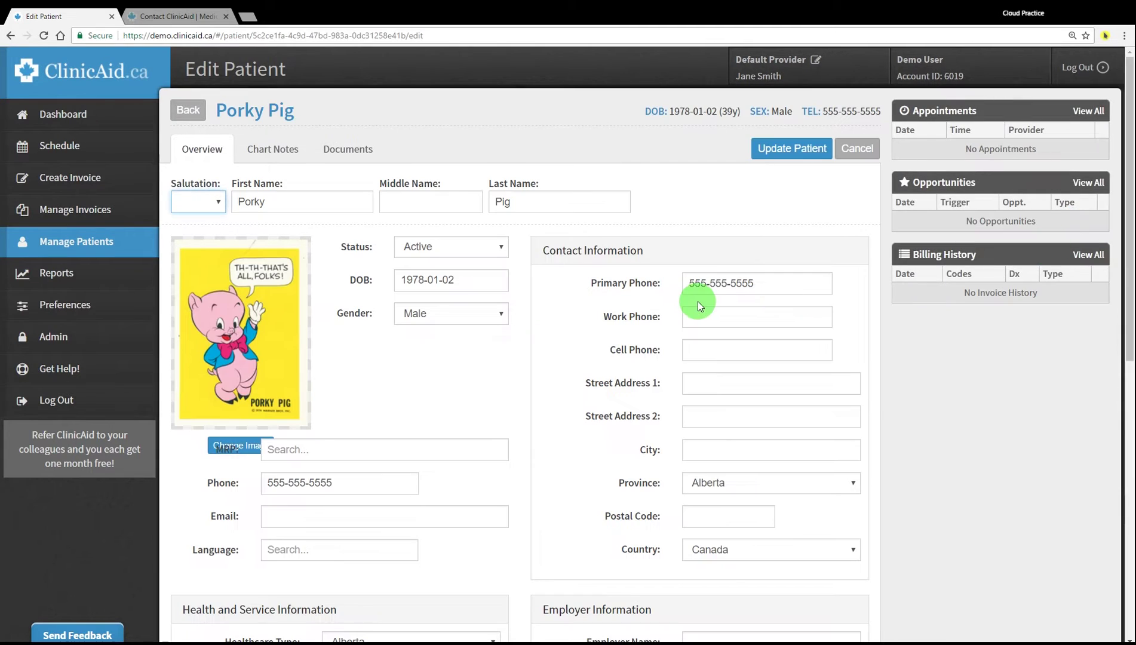
pyautogui.click(418, 246)
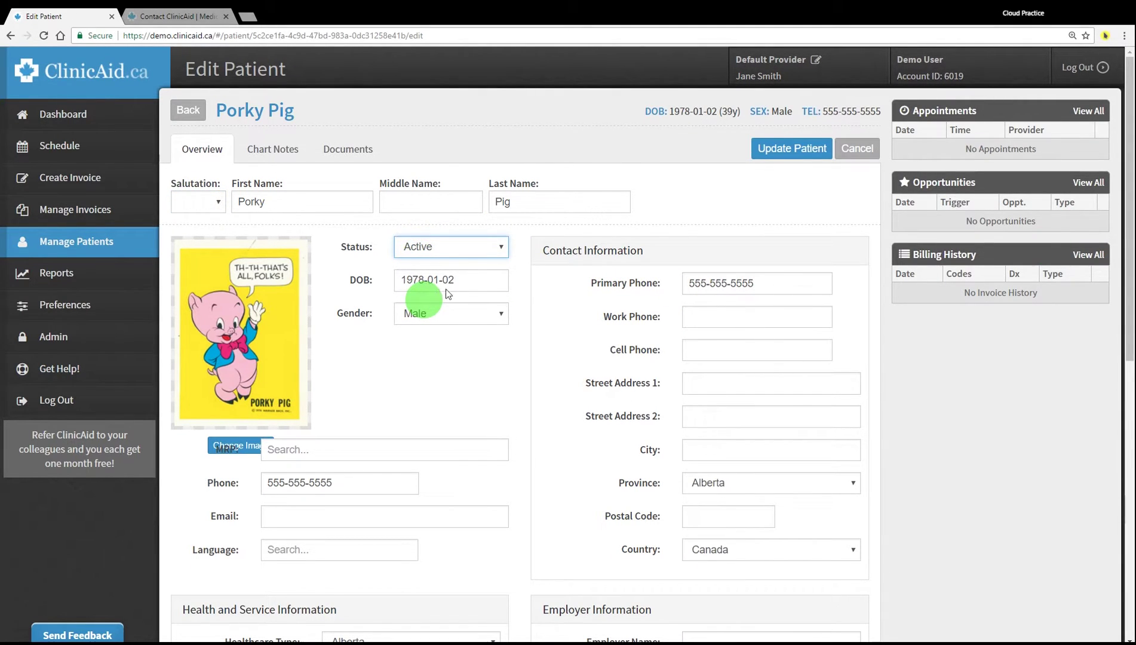
pyautogui.click(860, 146)
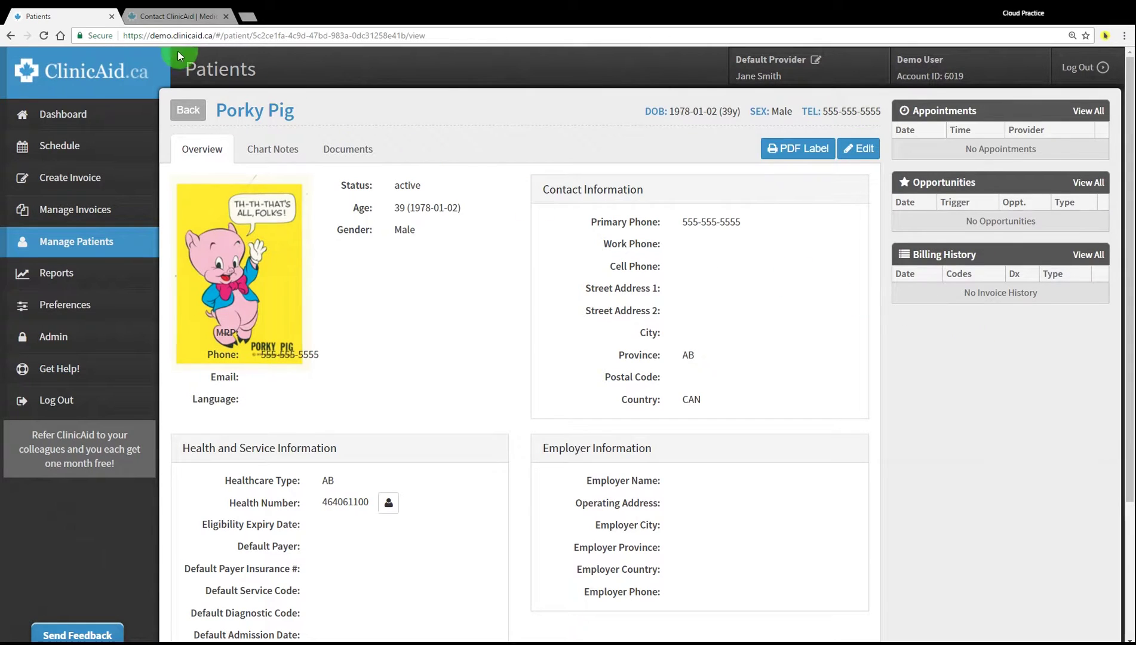
pyautogui.click(188, 109)
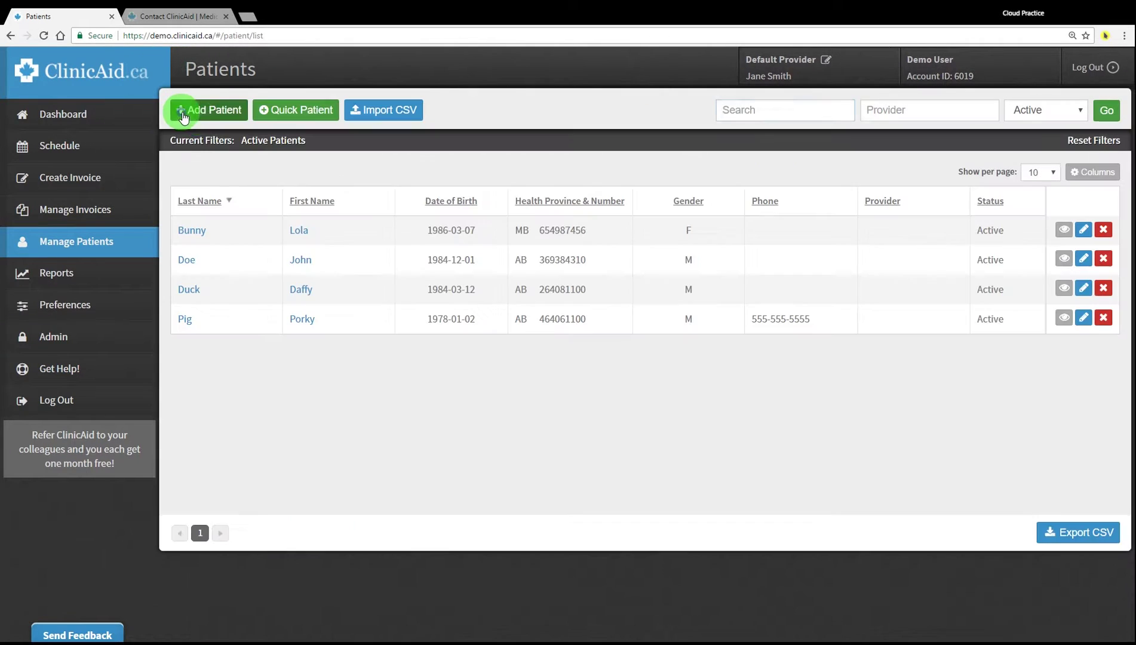
# Disable the patient's record and confirm its removal from the active list
pyautogui.click(1104, 317)
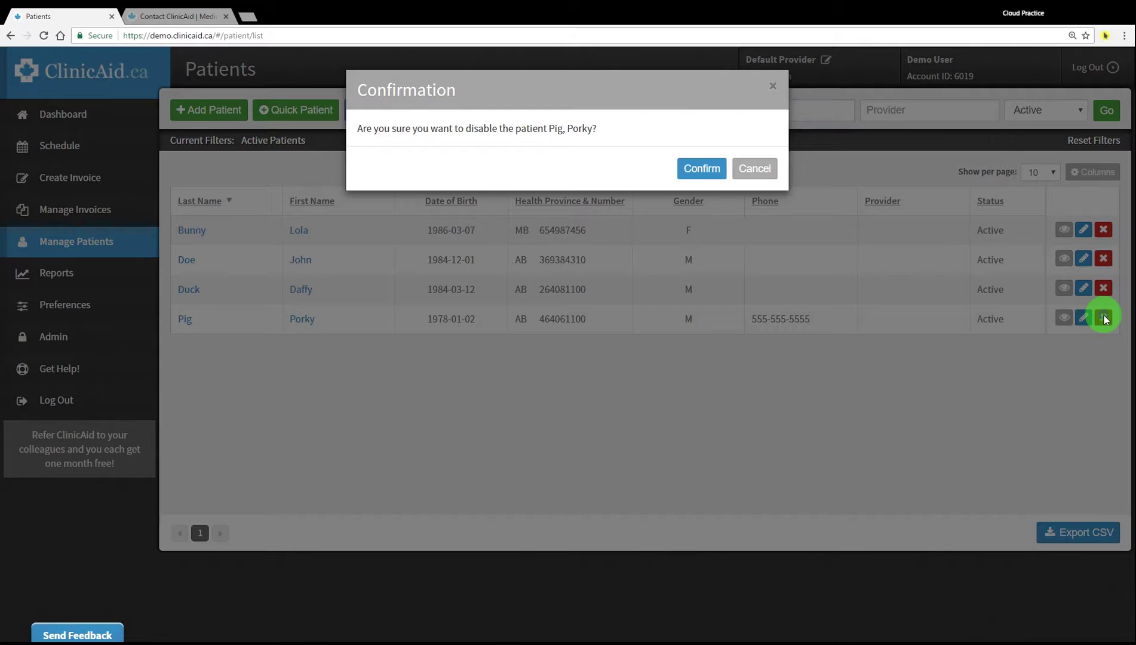
pyautogui.click(702, 169)
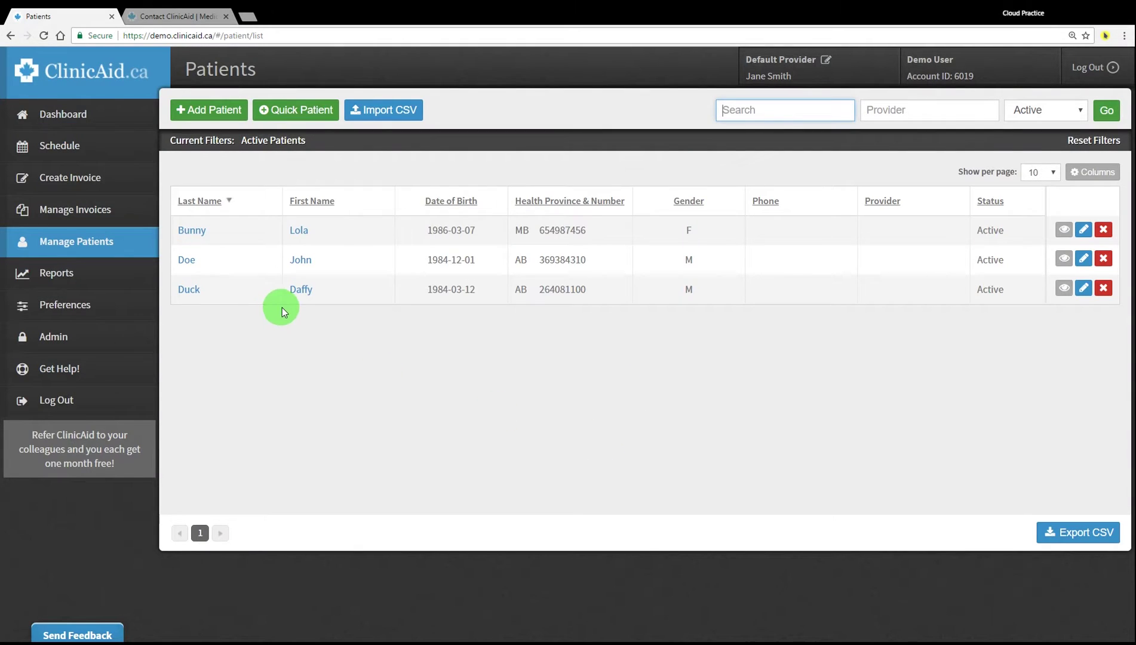
pyautogui.click(152, 178)
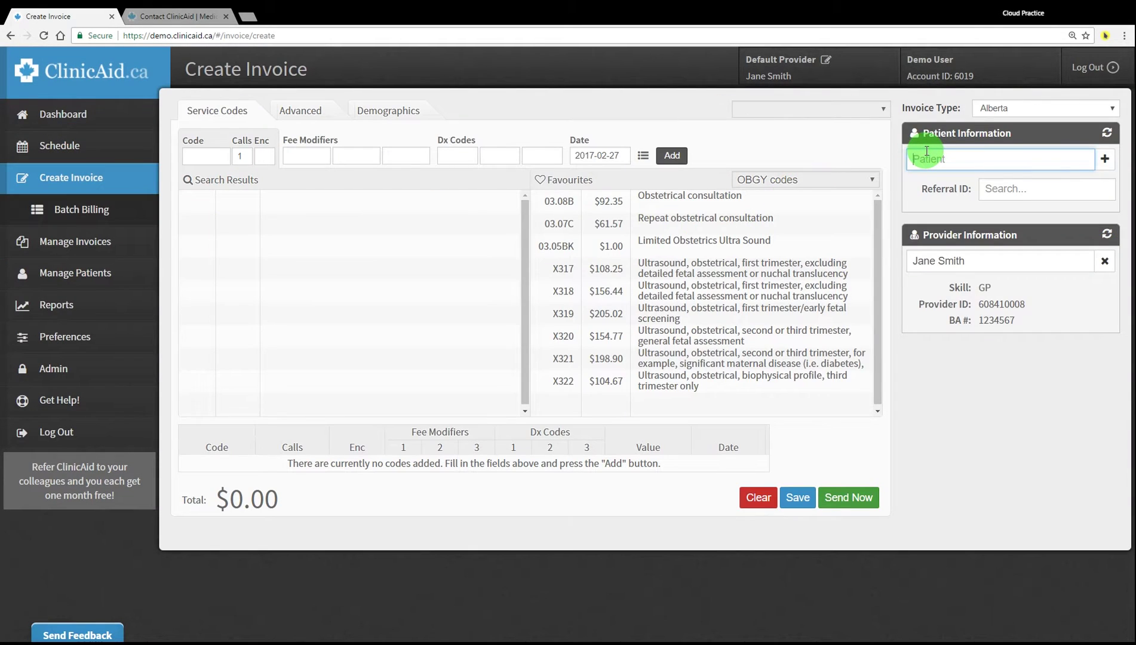
# Clear the invoice's patient entry, find the disabled 'pig' patient and restore him to active
pyautogui.write('pig')
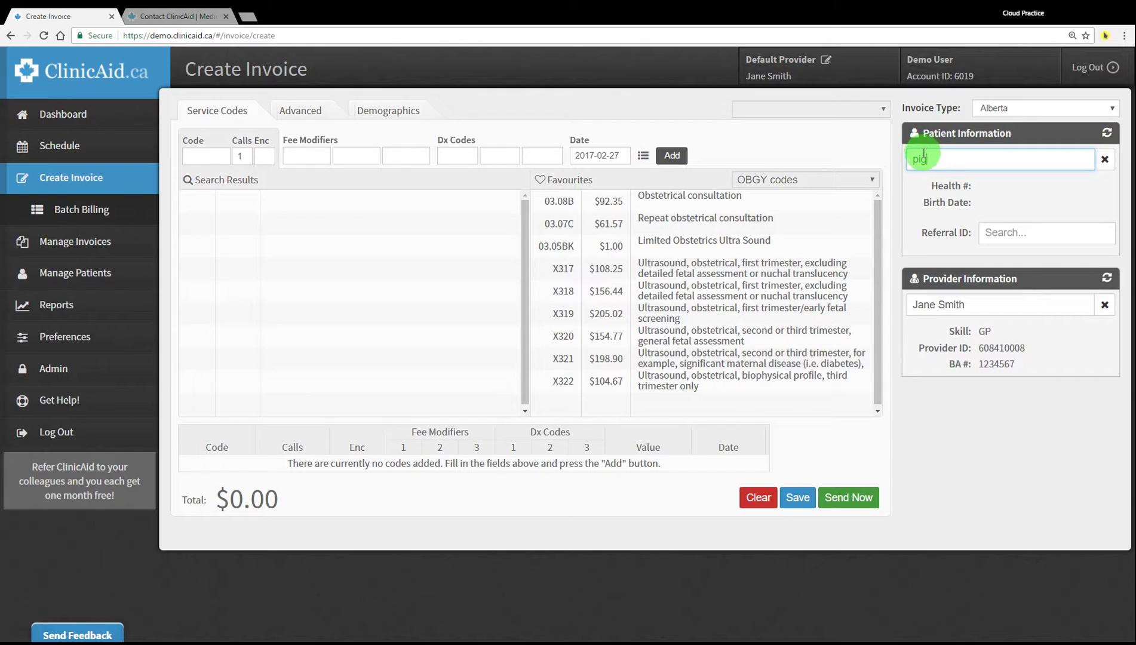
pyautogui.click(1104, 161)
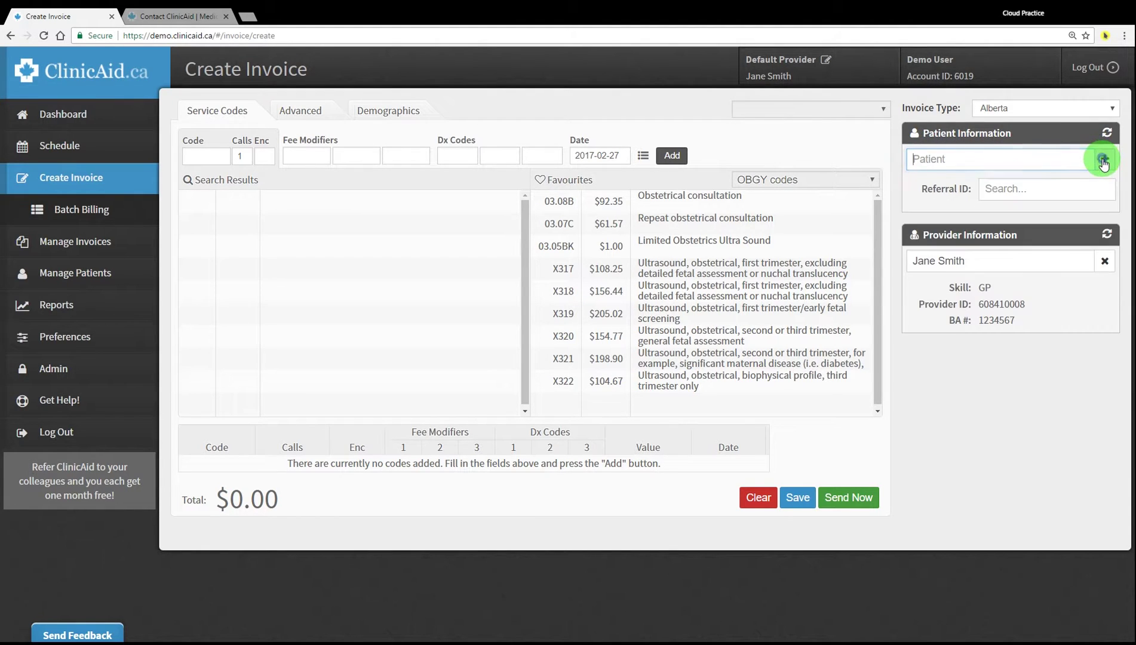
pyautogui.click(79, 268)
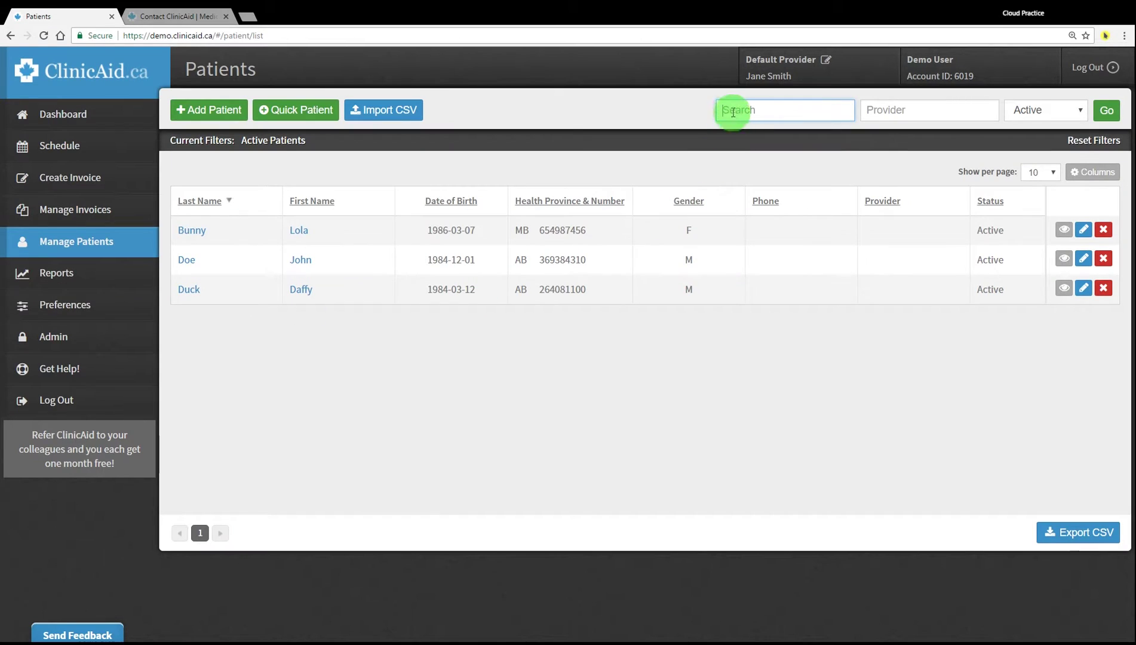
pyautogui.write('p')
pyautogui.write('ig')
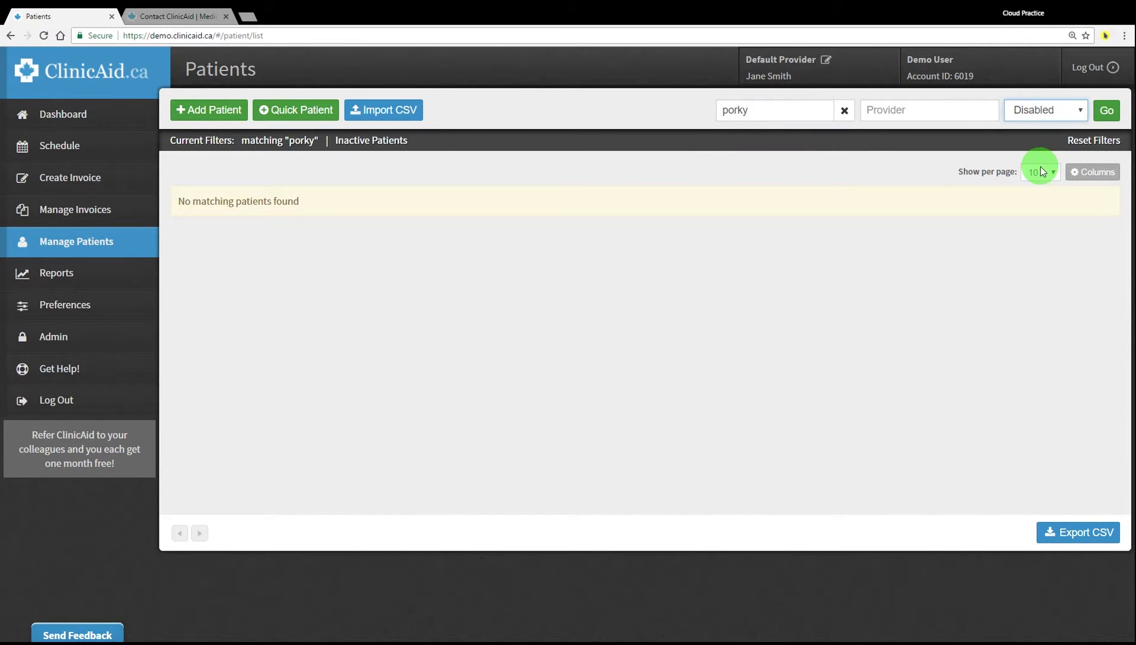
pyautogui.click(1106, 110)
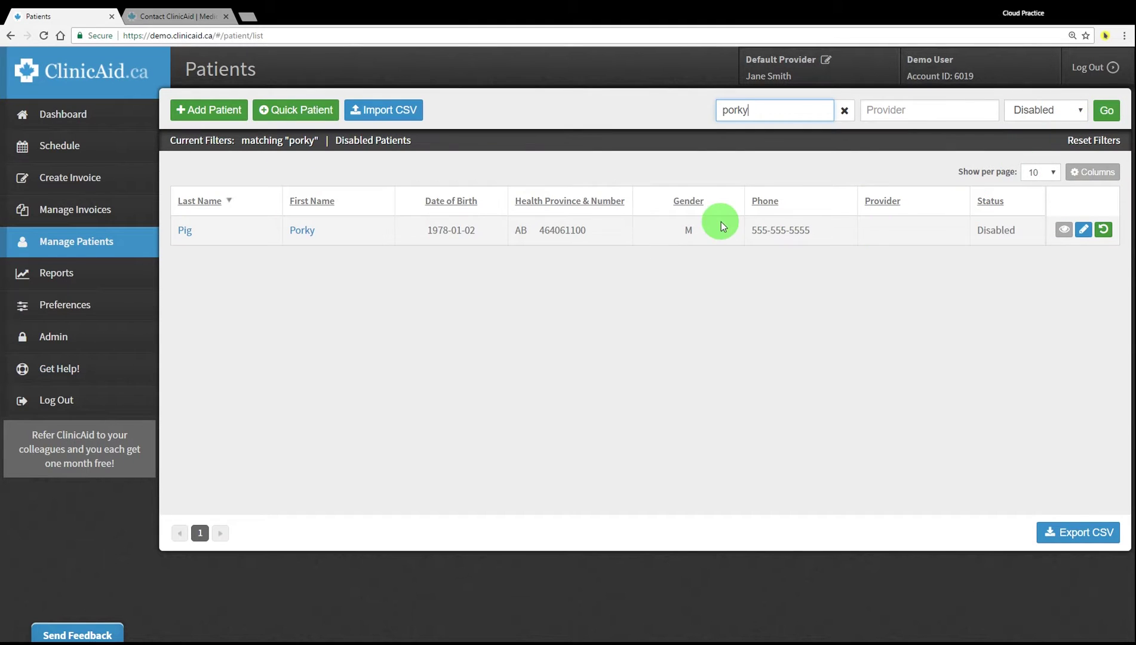
pyautogui.click(1103, 229)
# List patients of all statuses and open Porky Pig's record to his Chart Notes
pyautogui.click(846, 111)
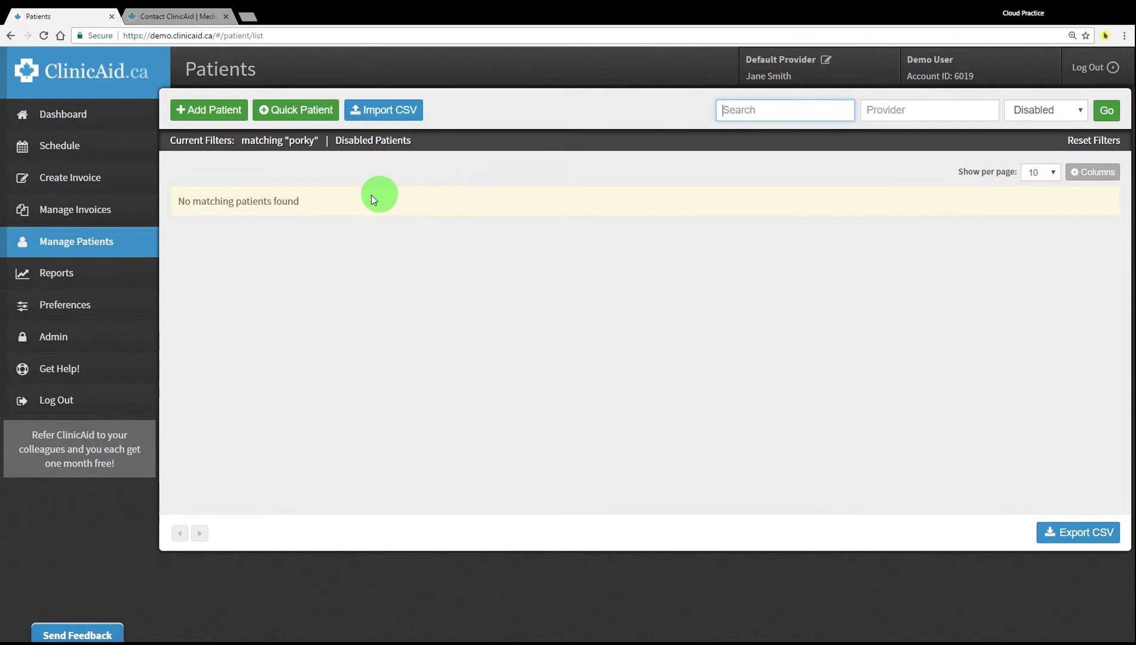
pyautogui.click(947, 121)
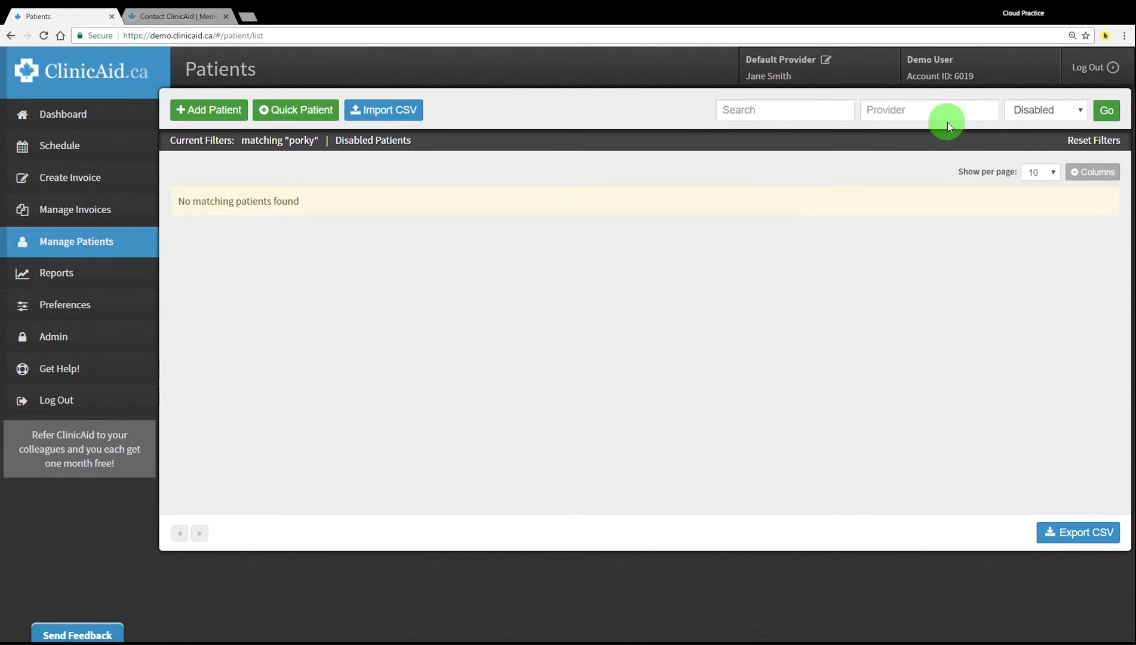
pyautogui.click(1029, 131)
pyautogui.click(1106, 111)
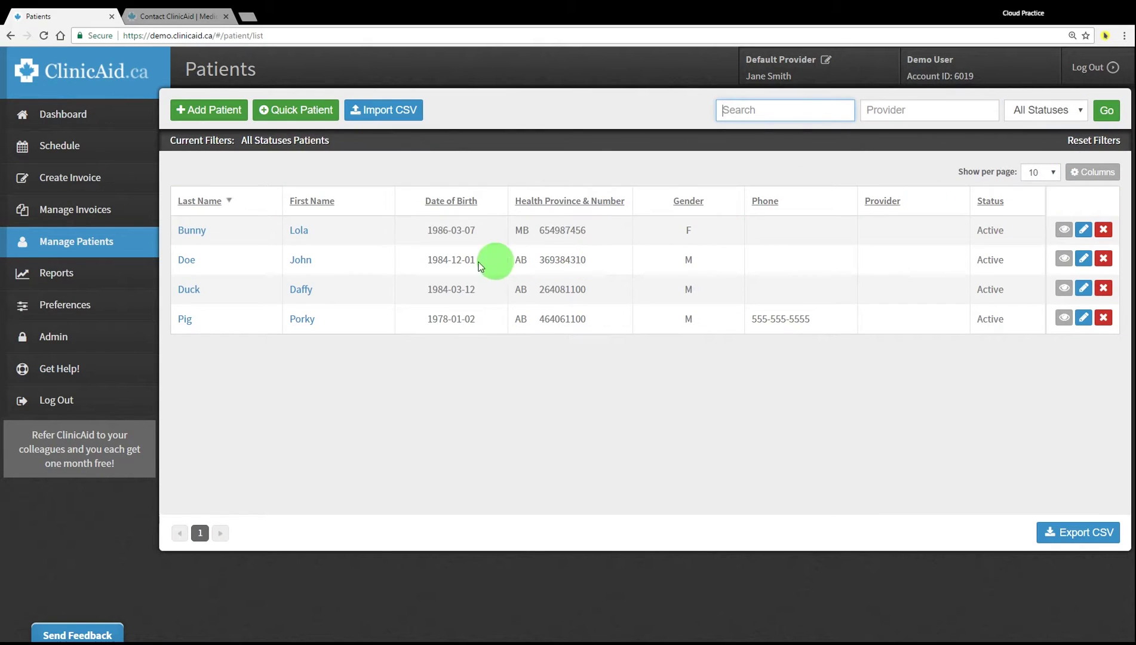
pyautogui.moveTo(174, 319); pyautogui.dragTo(333, 319)
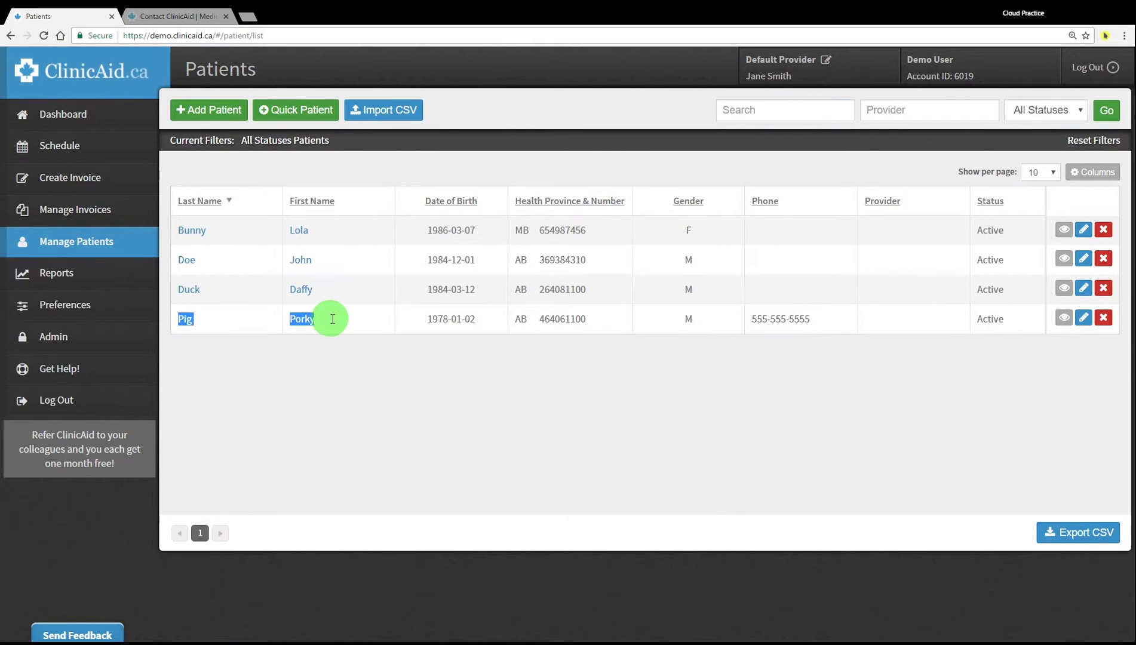
pyautogui.click(347, 350)
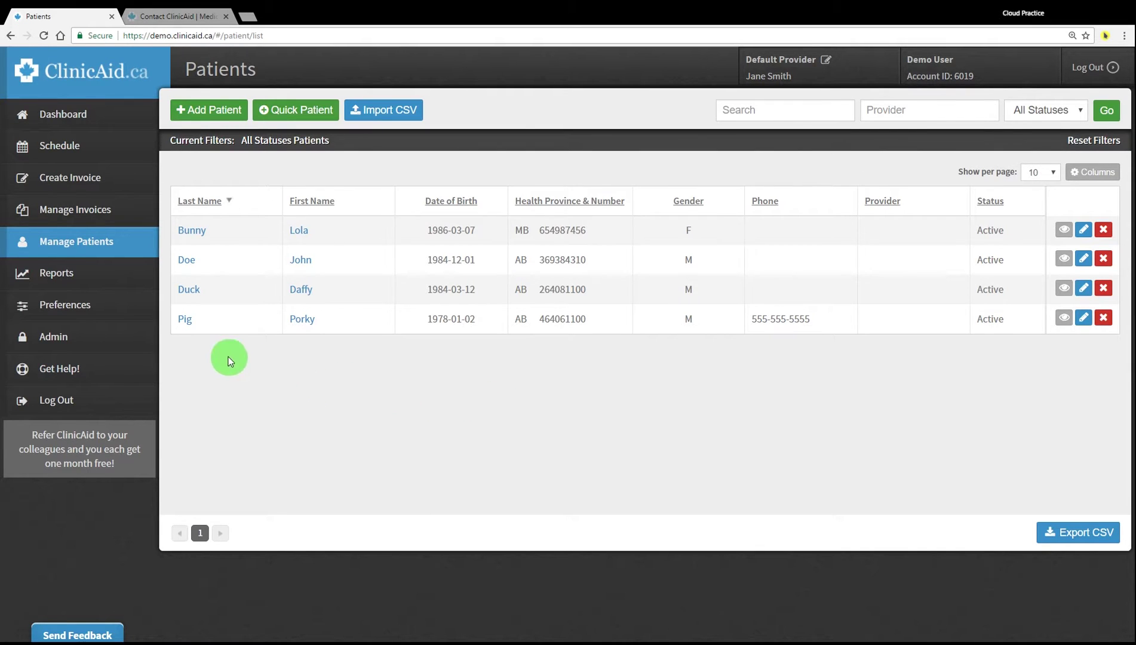
pyautogui.click(185, 321)
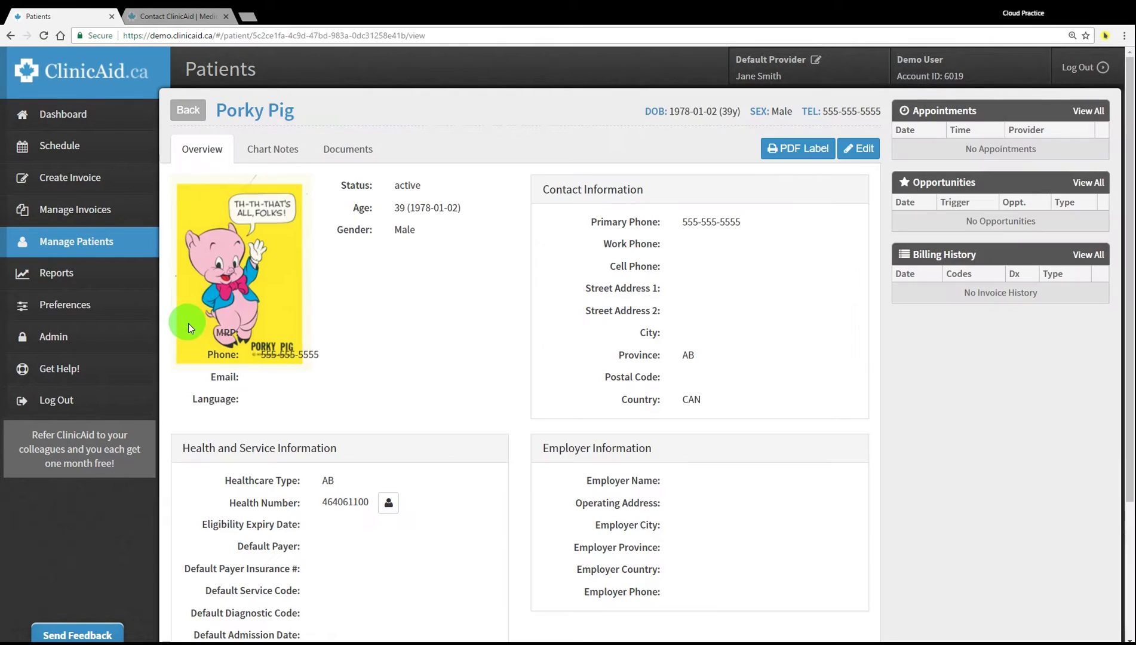
pyautogui.click(273, 152)
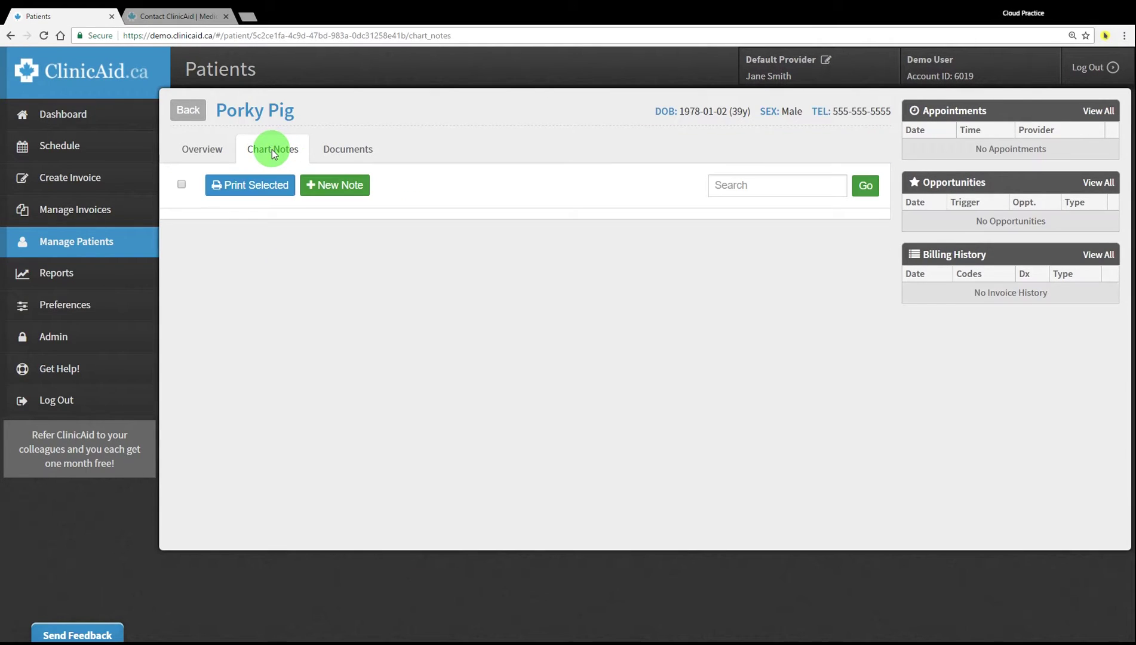
# Save a new chart note, reason 'headache', reading 'severe headache that lasted all day'
pyautogui.click(326, 187)
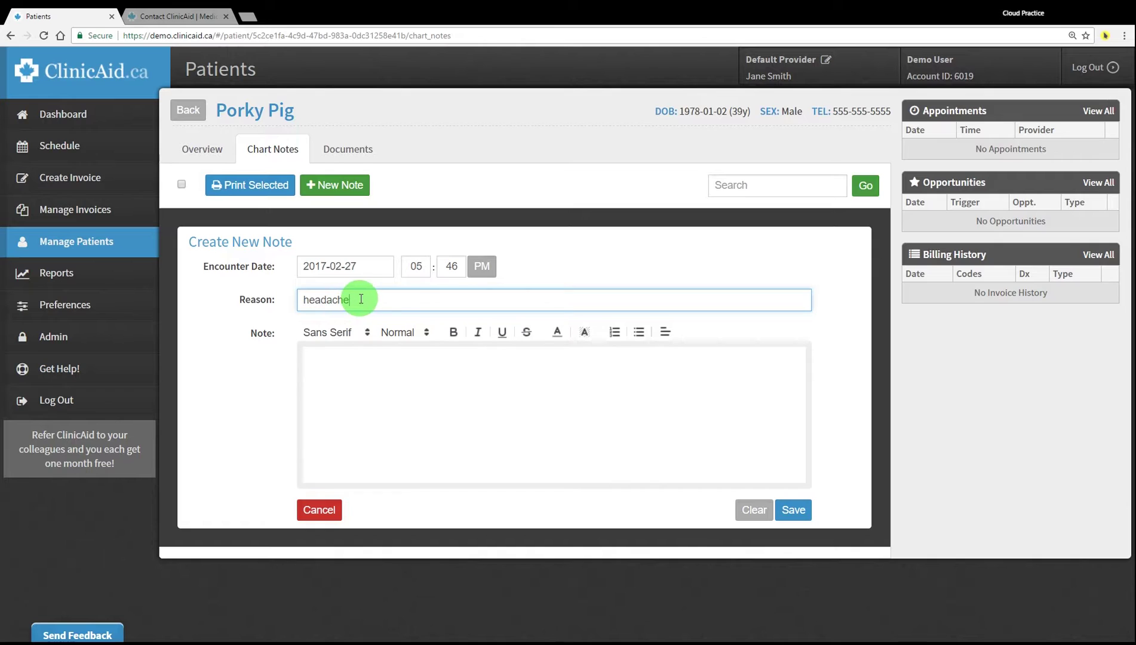
pyautogui.click(387, 369)
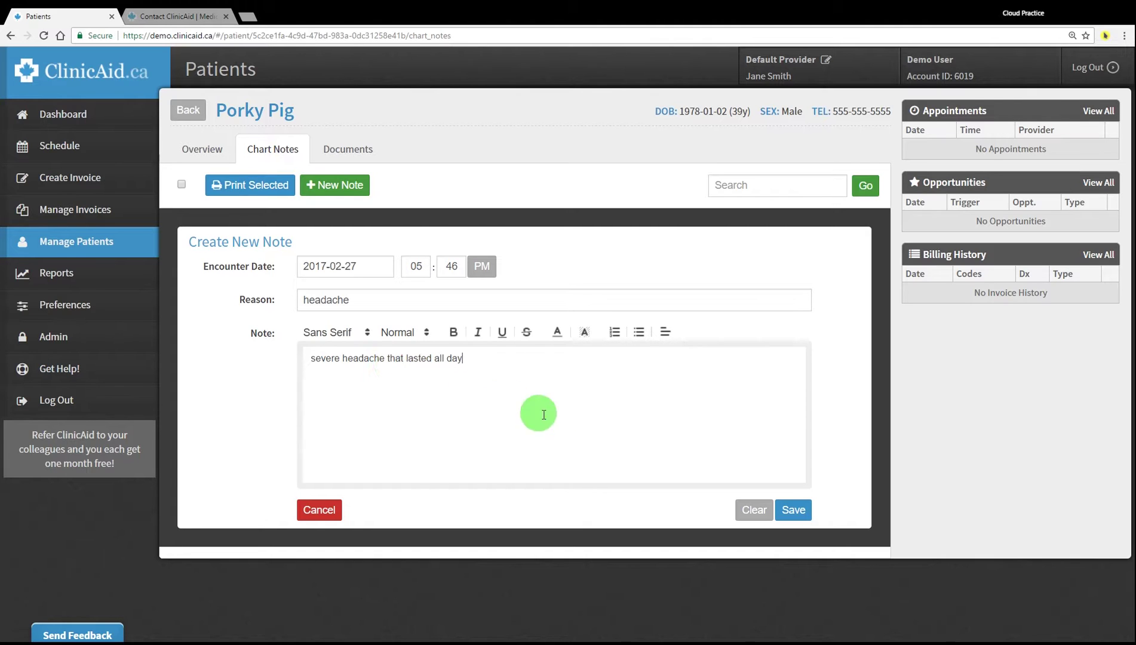
pyautogui.click(794, 509)
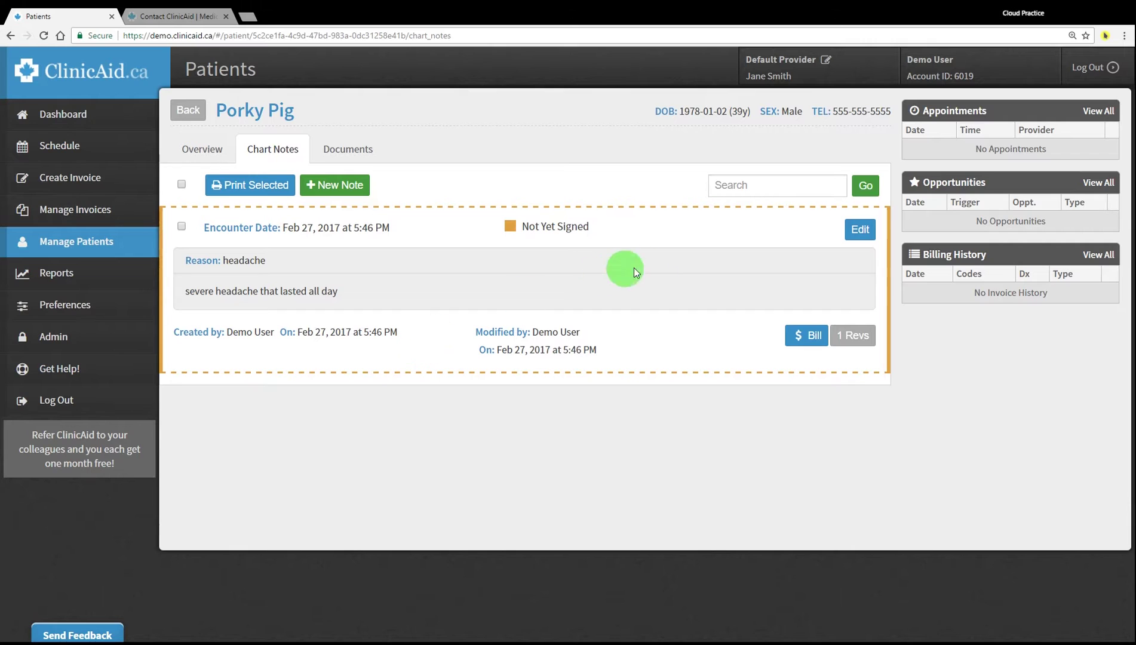
pyautogui.click(855, 232)
# Make the whole headache note text Large
pyautogui.moveTo(469, 359); pyautogui.dragTo(286, 359)
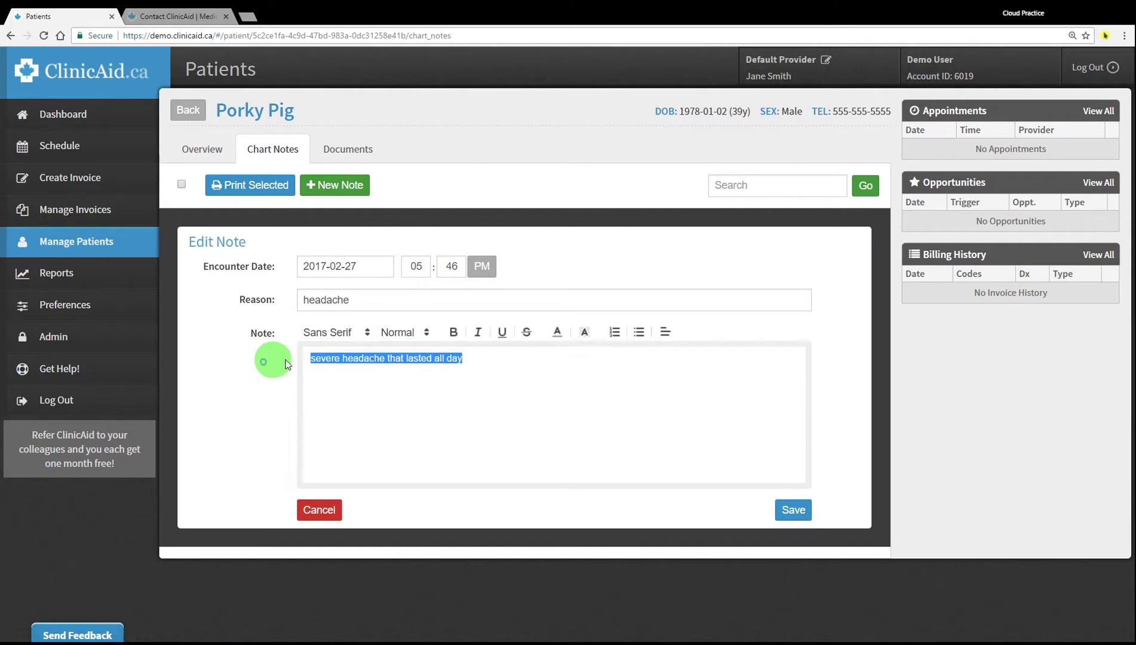
pyautogui.click(404, 333)
pyautogui.click(399, 394)
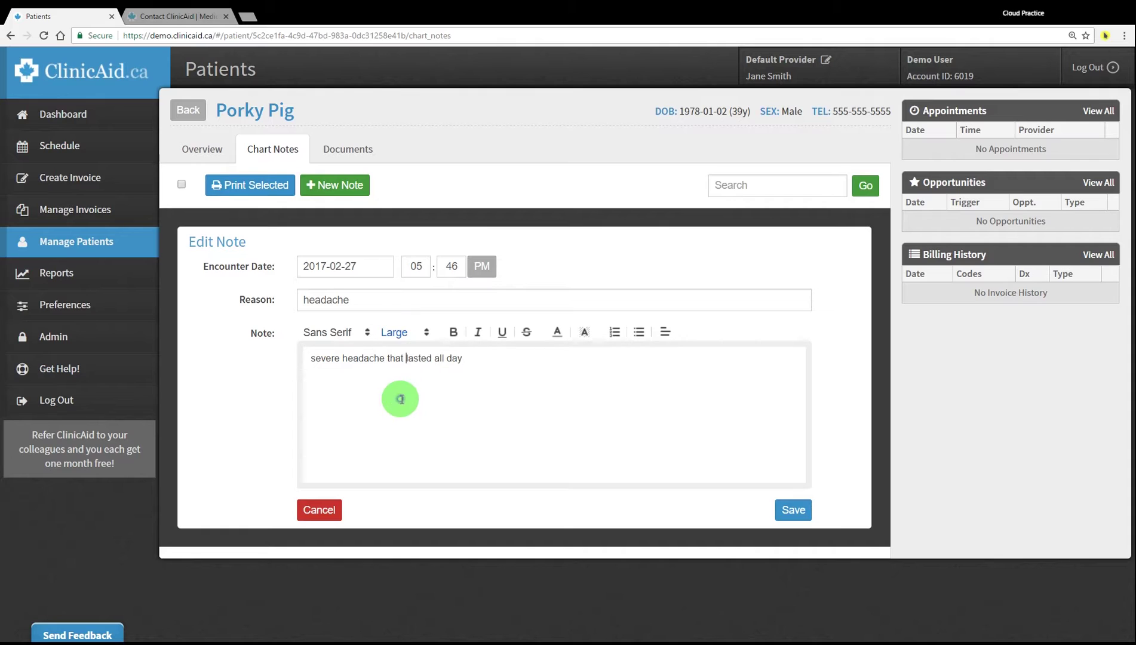
# Bold the words 'all day' and save the edited note, leaving the date unchanged
pyautogui.moveTo(469, 358); pyautogui.dragTo(447, 365)
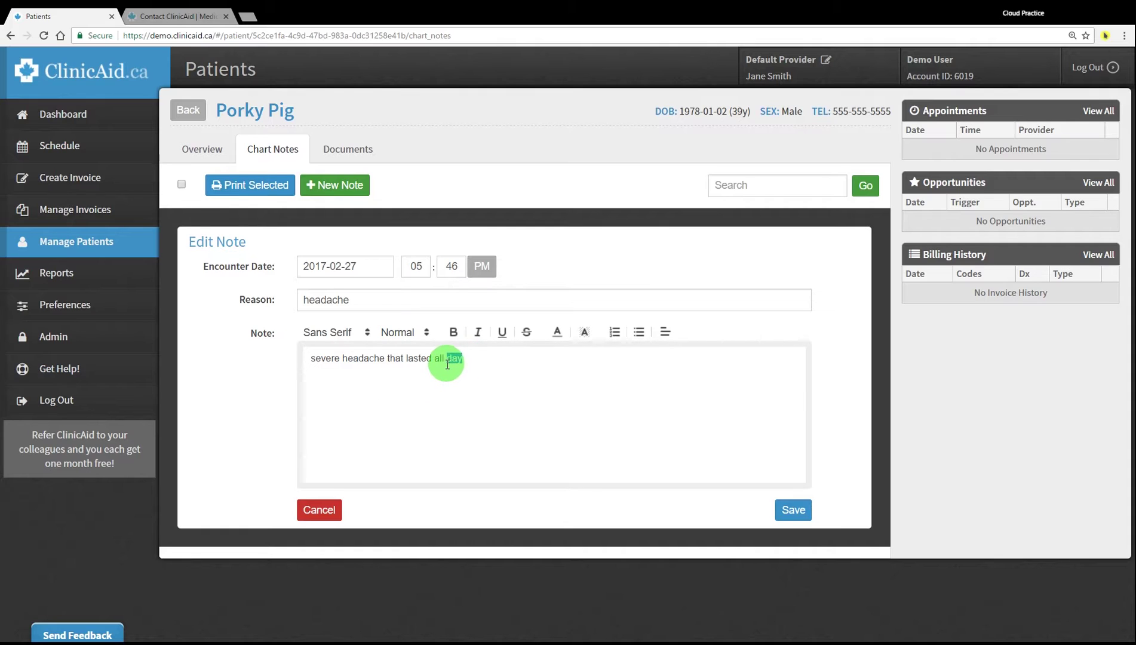
pyautogui.click(453, 332)
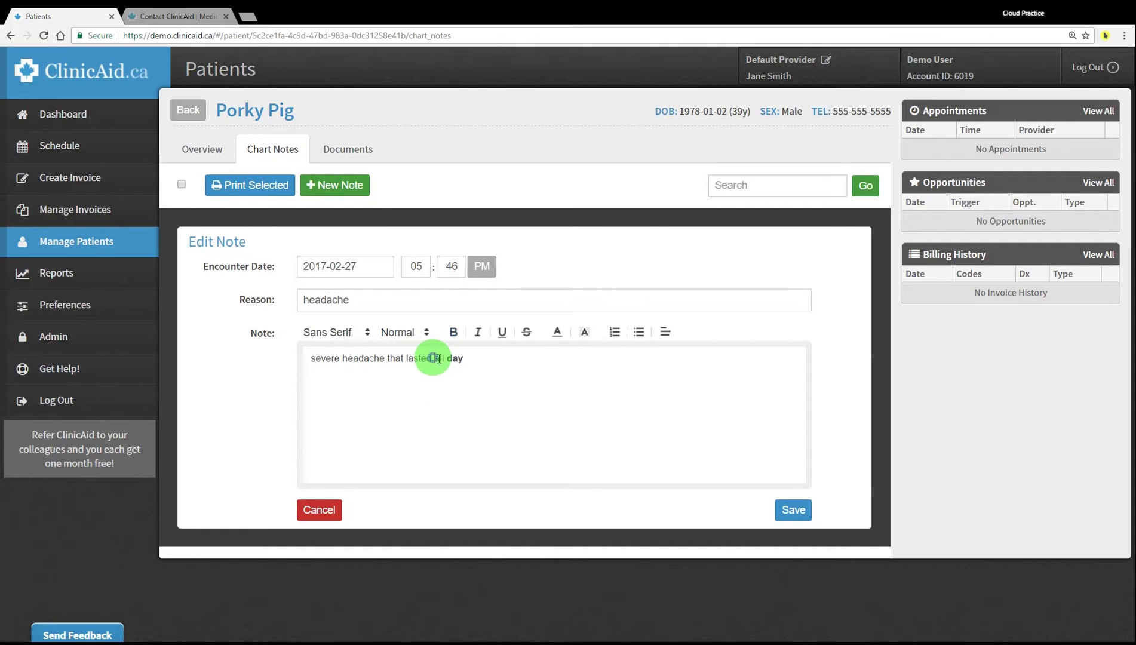
pyautogui.click(454, 332)
pyautogui.click(495, 383)
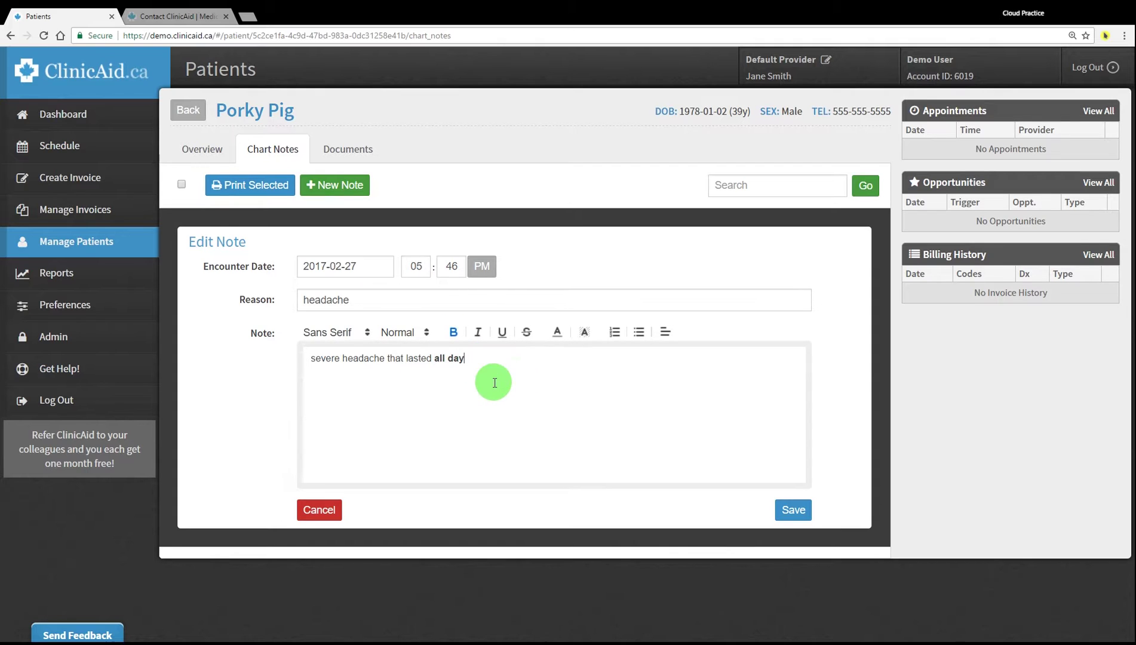
pyautogui.moveTo(304, 266); pyautogui.dragTo(363, 265)
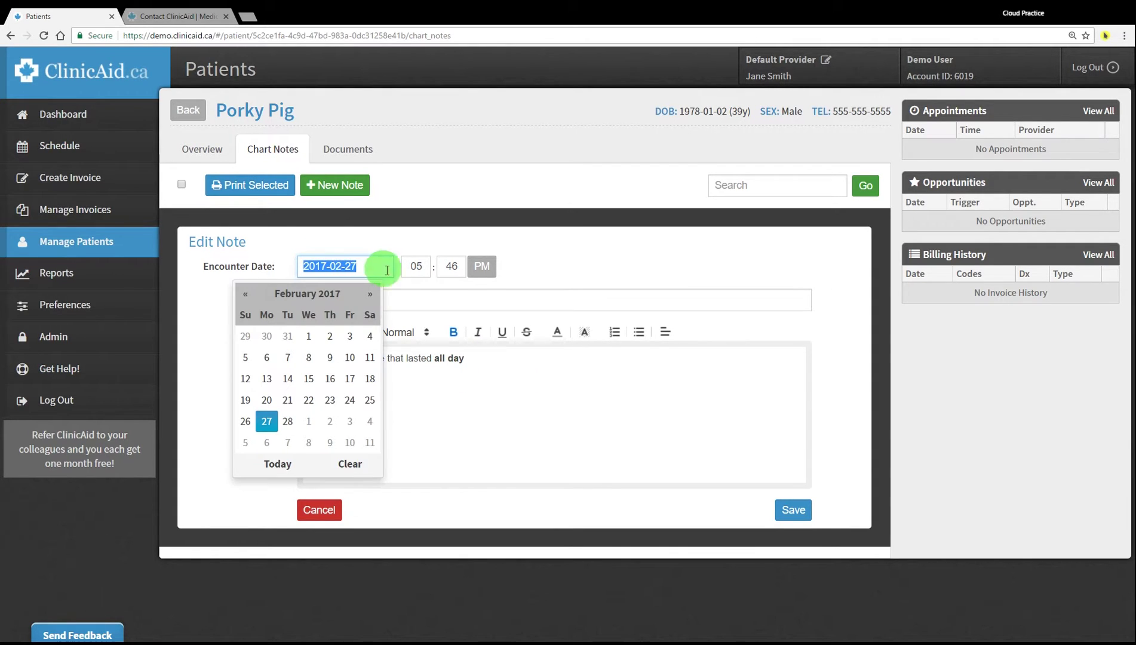
pyautogui.click(541, 266)
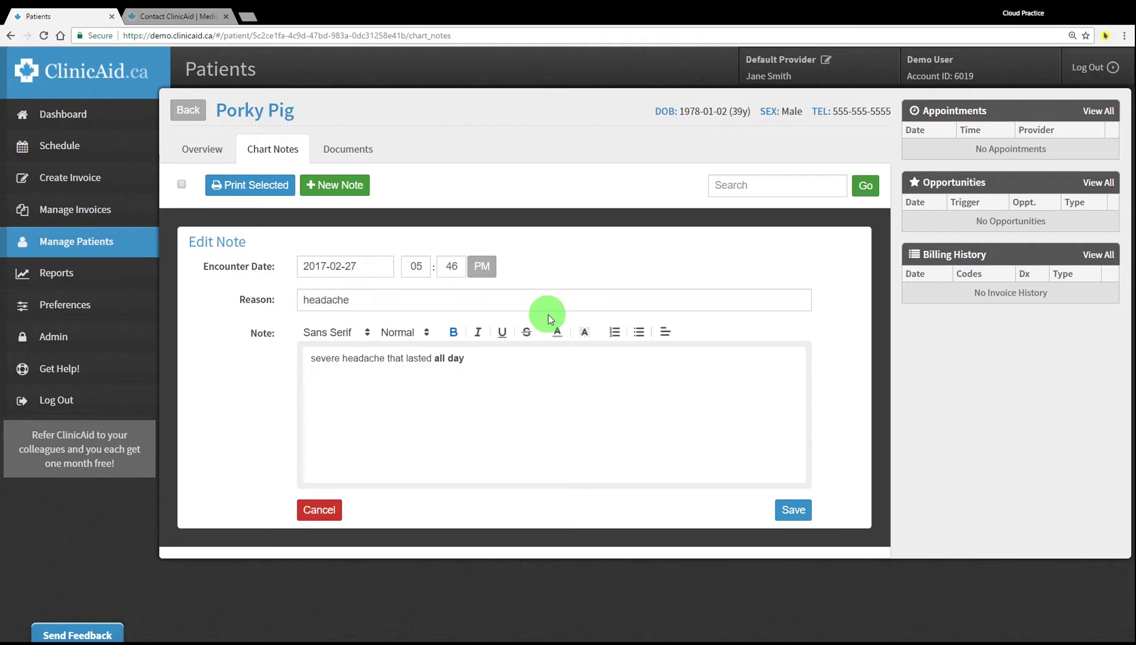
pyautogui.click(794, 517)
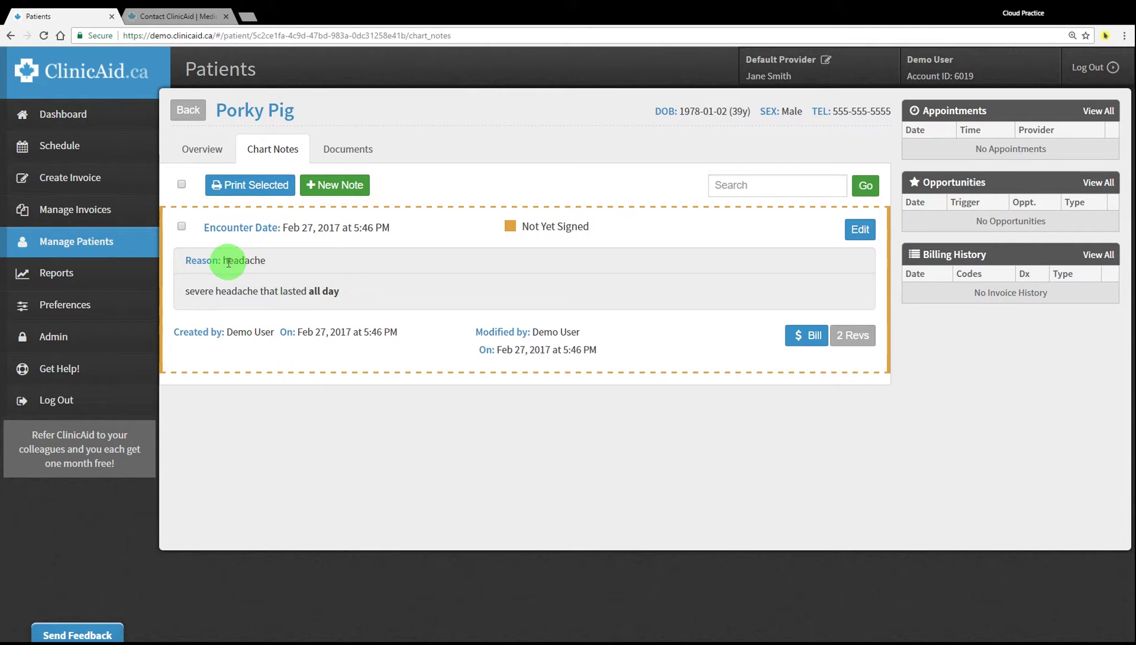
# Highlight the headache note's text, then check and uncheck the note's print box
pyautogui.moveTo(224, 260); pyautogui.dragTo(272, 267)
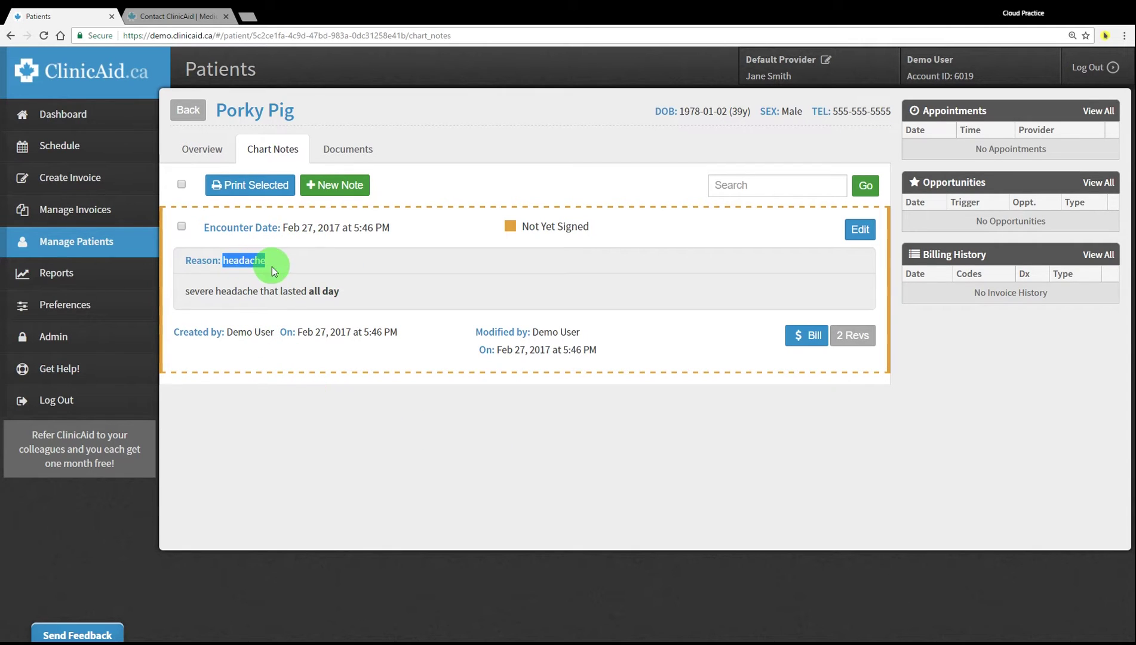
pyautogui.click(220, 303)
pyautogui.moveTo(189, 292); pyautogui.dragTo(348, 291)
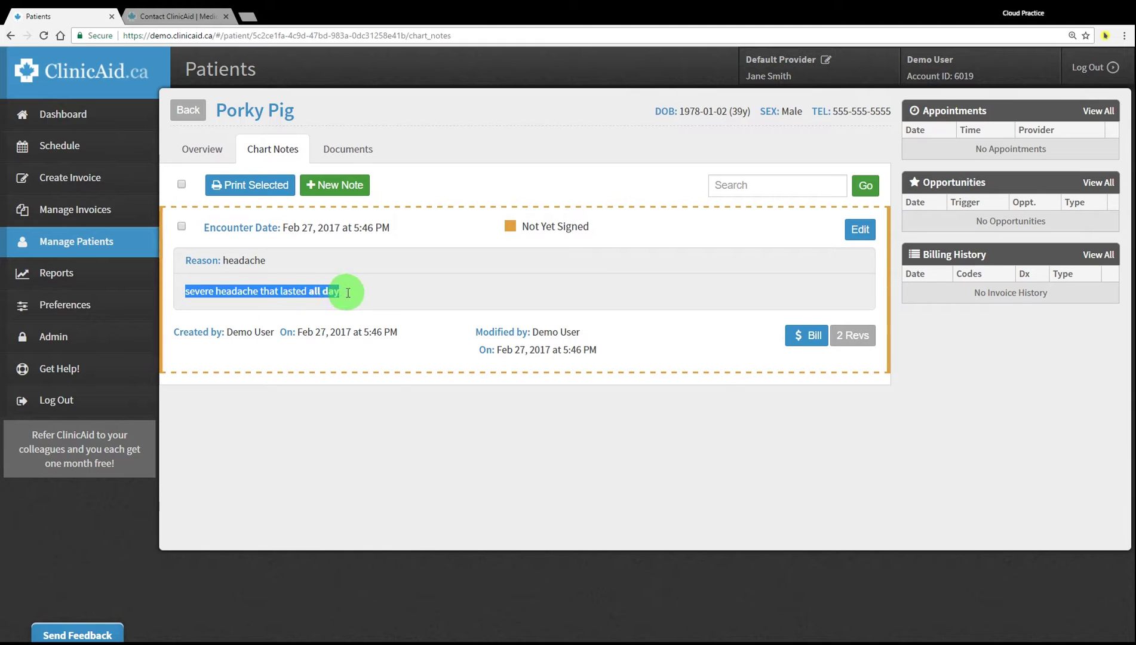
pyautogui.click(417, 430)
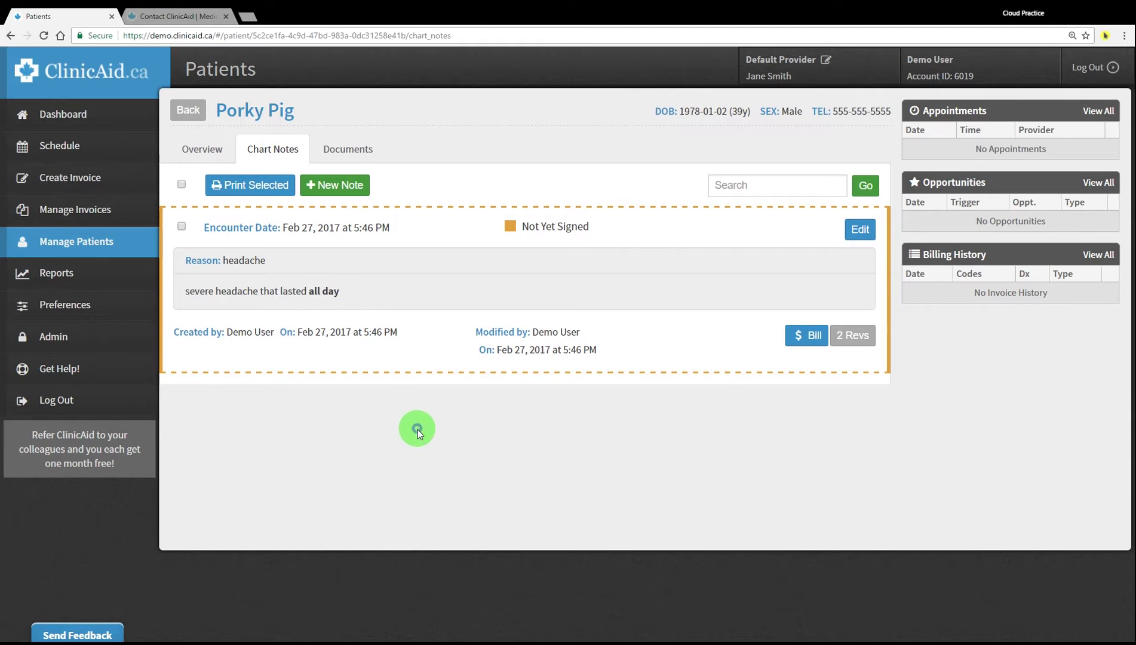
pyautogui.click(182, 225)
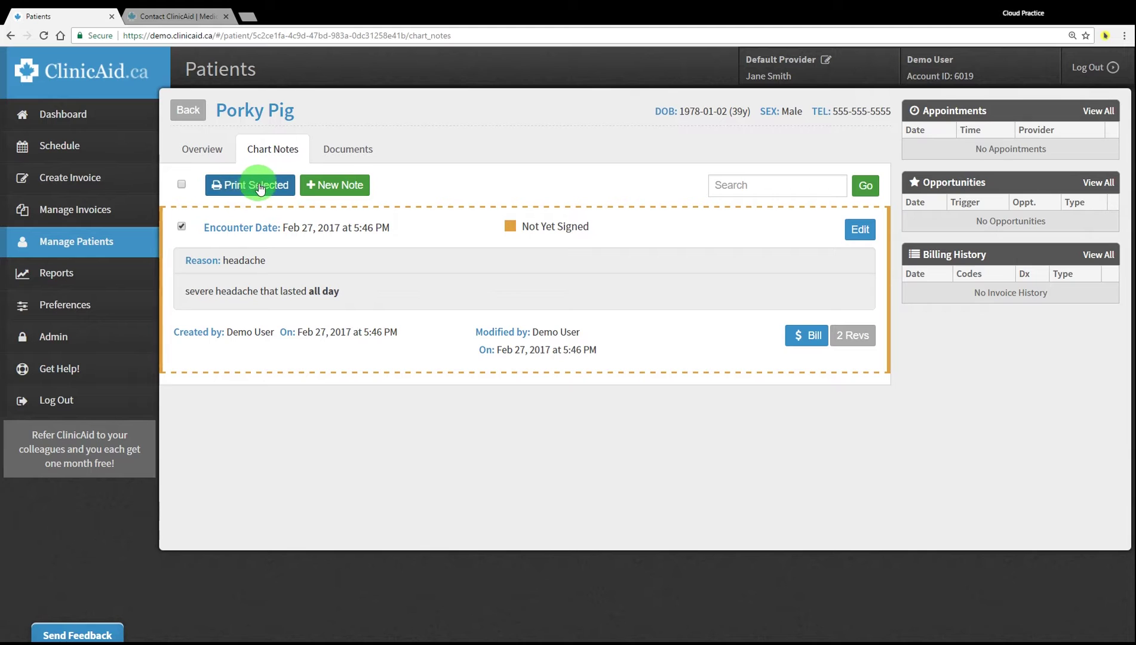
pyautogui.click(181, 226)
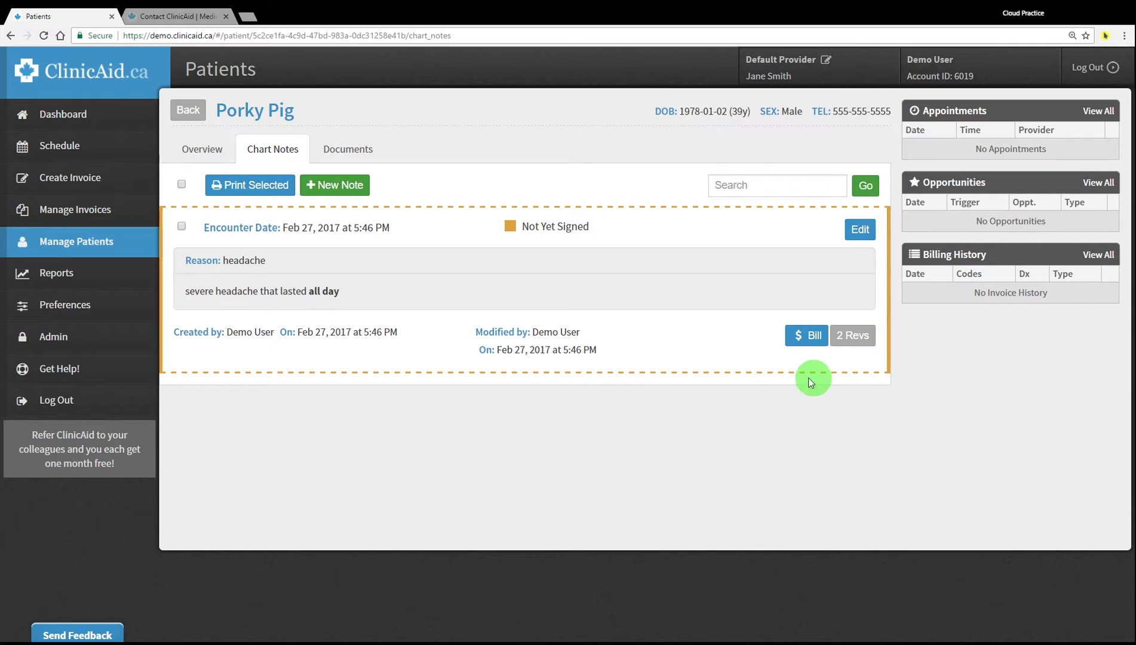
# Filter the chart notes by the search text 'headache'
pyautogui.click(736, 180)
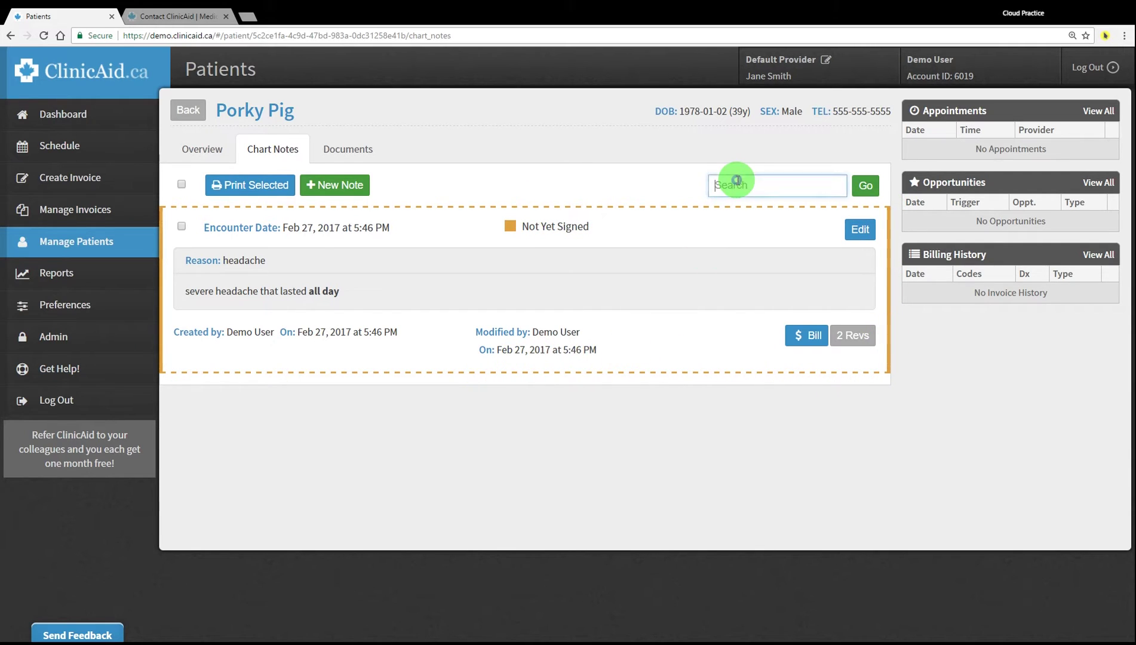
pyautogui.write('headache')
pyautogui.click(865, 185)
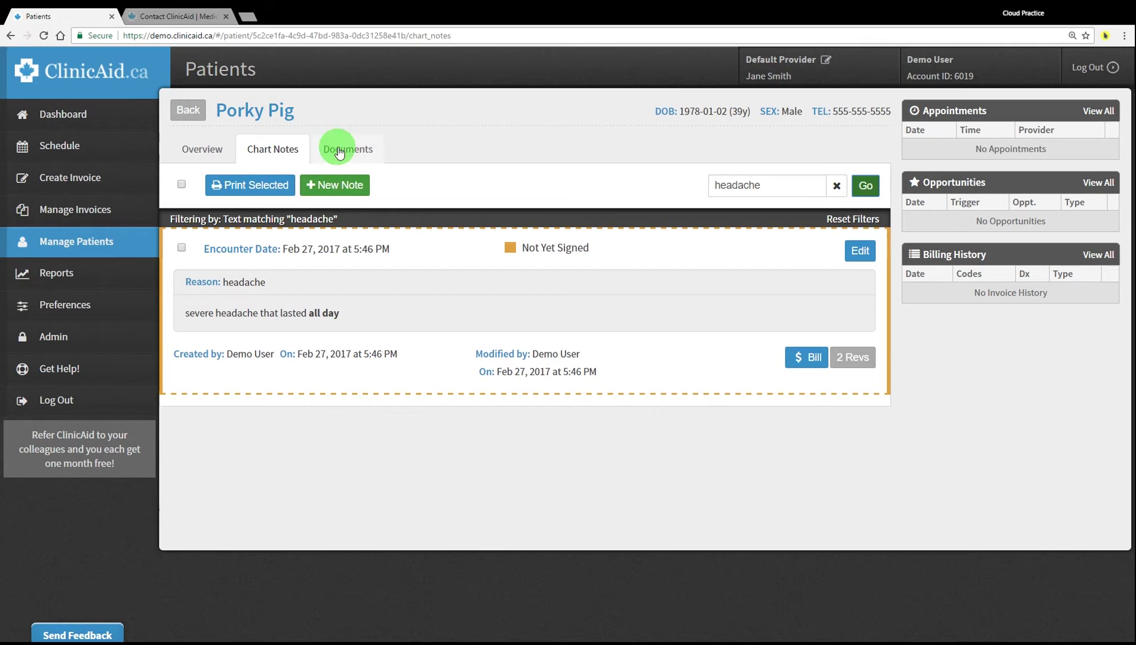
pyautogui.click(350, 153)
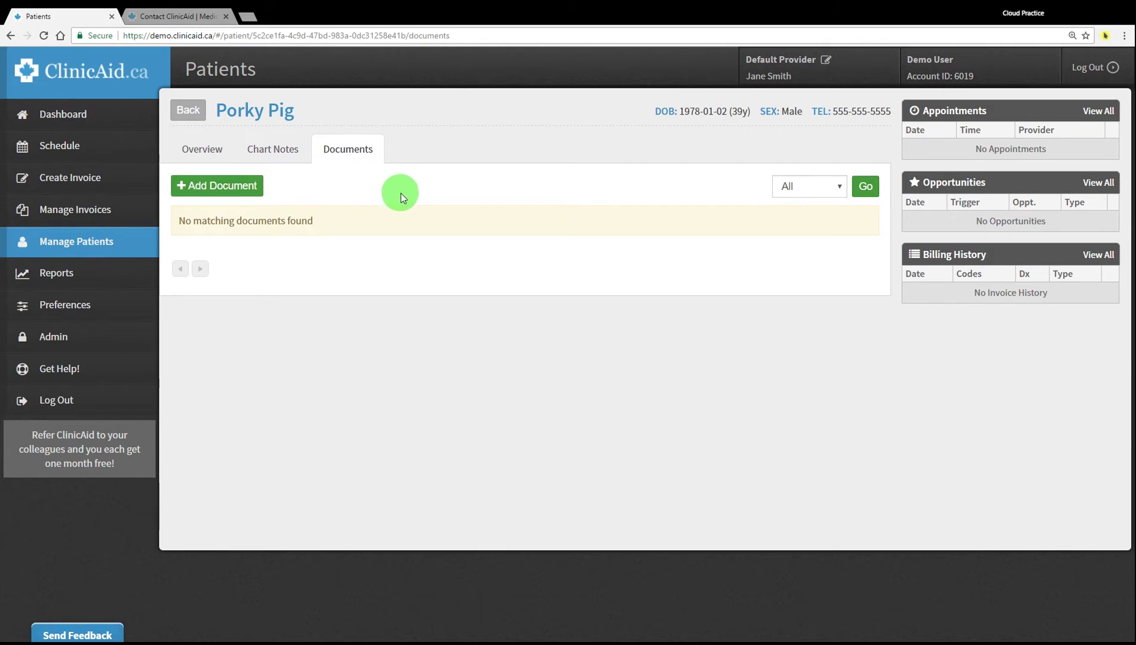
# Upload two PDFs: 'document' under Consult and 'lab result' under Lab
pyautogui.click(214, 187)
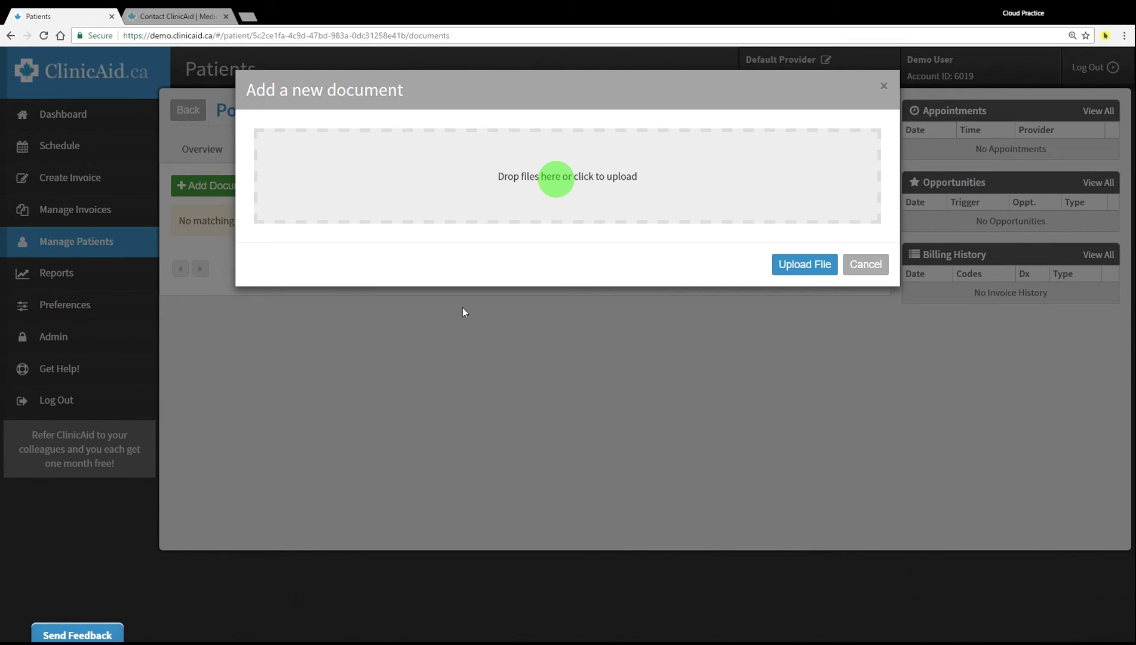
pyautogui.click(510, 255)
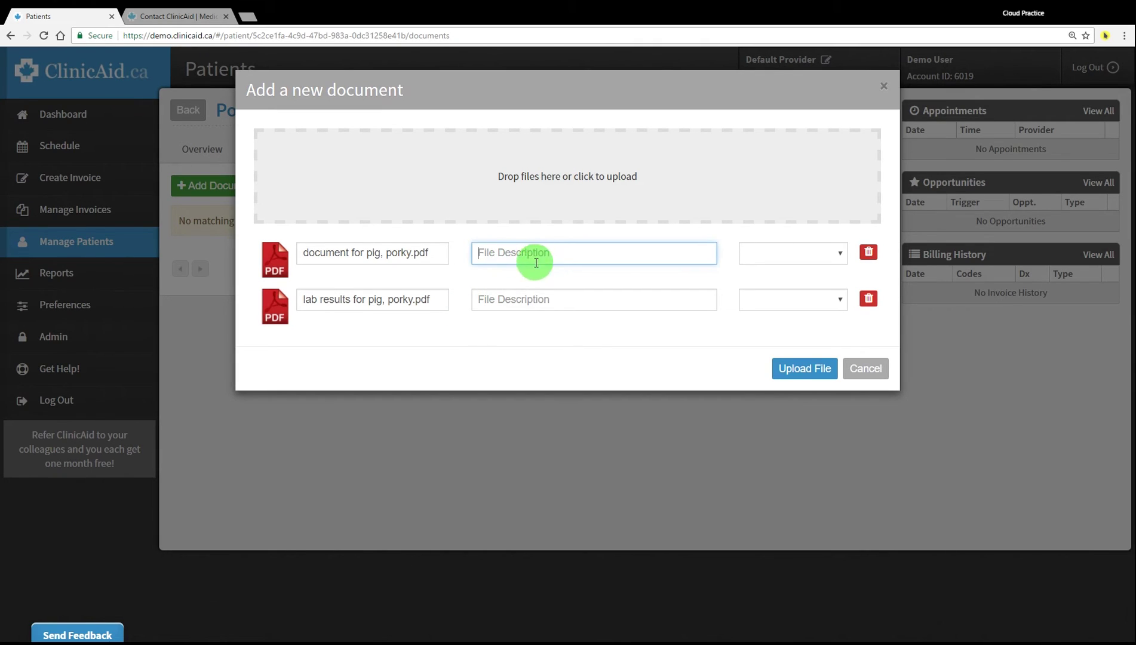
pyautogui.write('document')
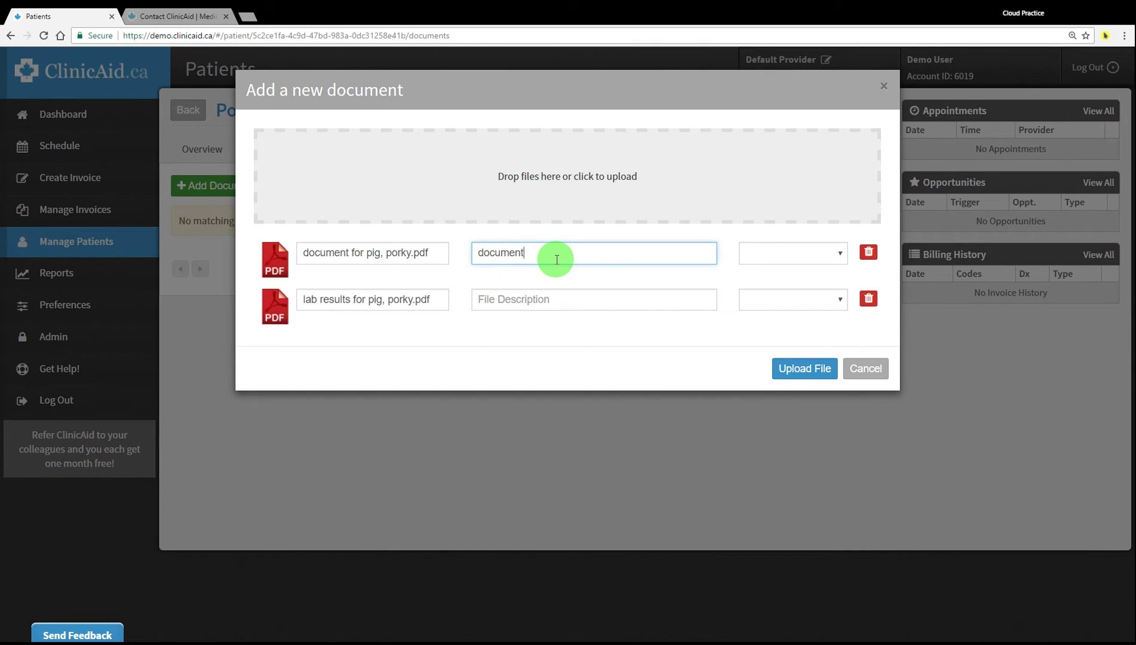
pyautogui.click(773, 248)
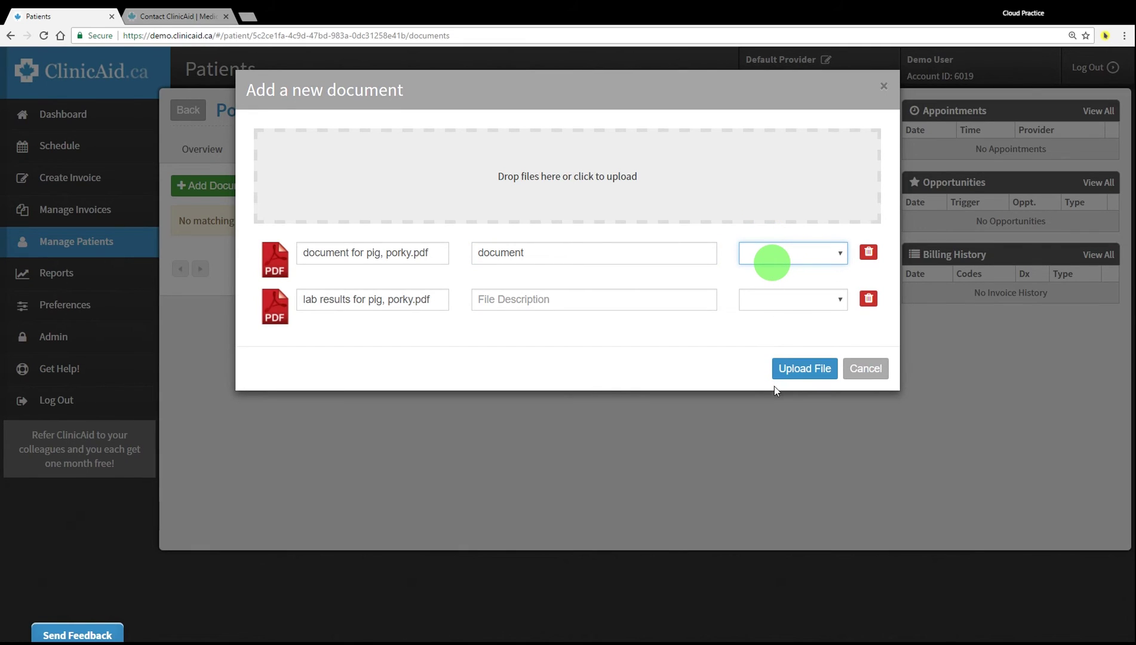
pyautogui.click(768, 304)
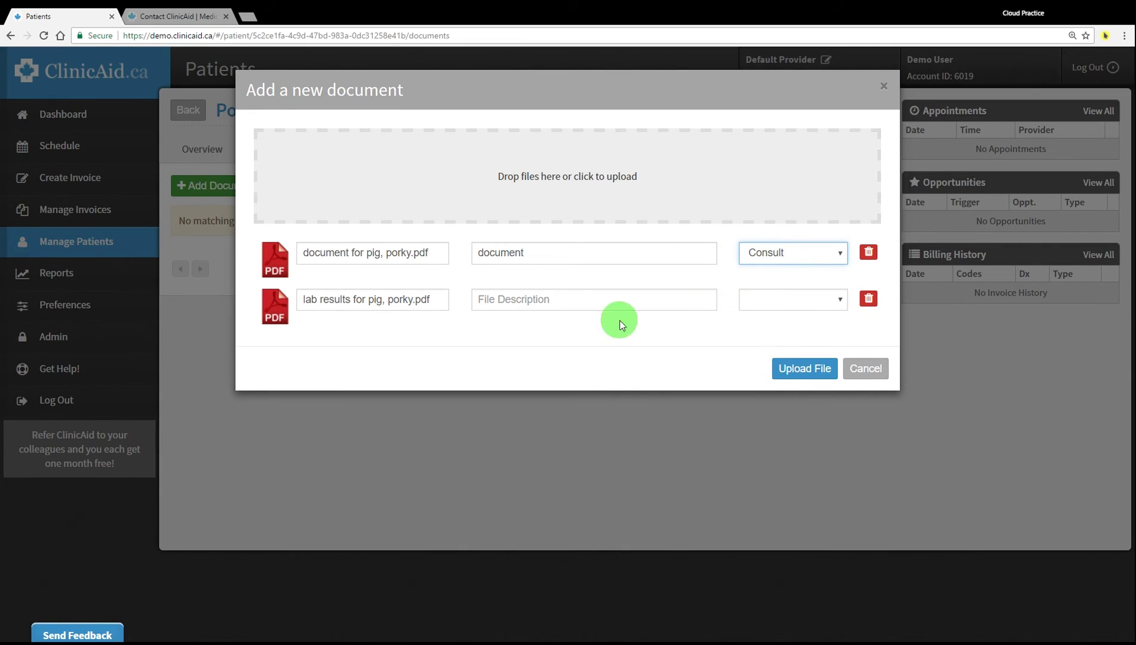
pyautogui.click(499, 304)
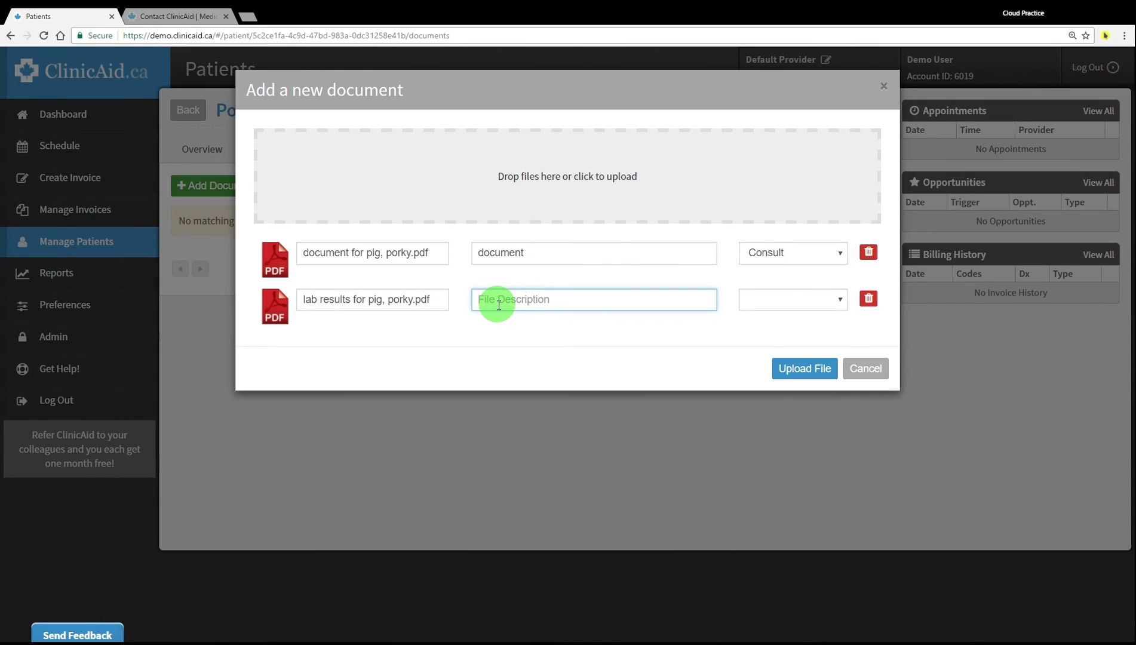
pyautogui.write('lab result')
pyautogui.click(764, 308)
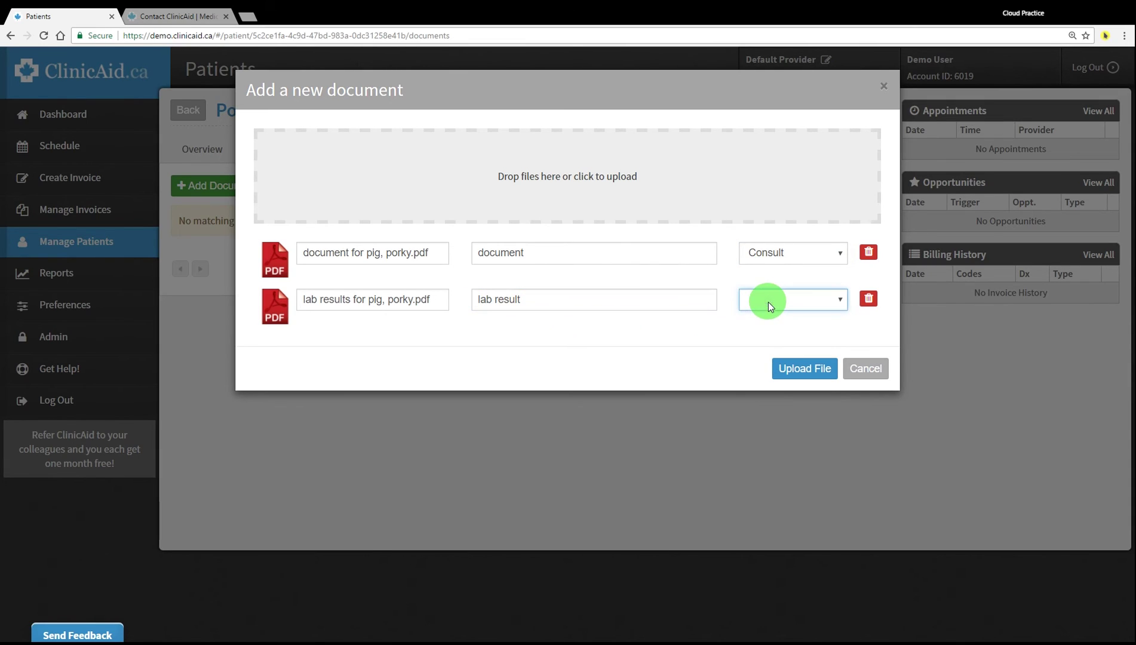
pyautogui.click(767, 371)
pyautogui.click(799, 377)
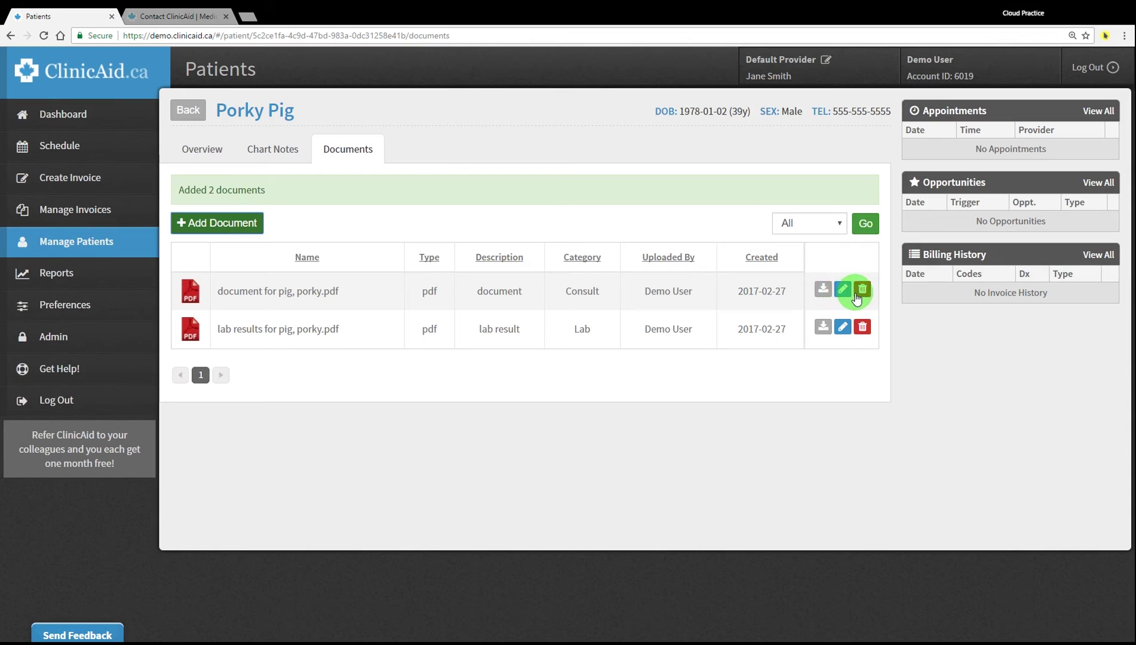
# Filter Porky Pig's documents to the Lab category
pyautogui.click(798, 227)
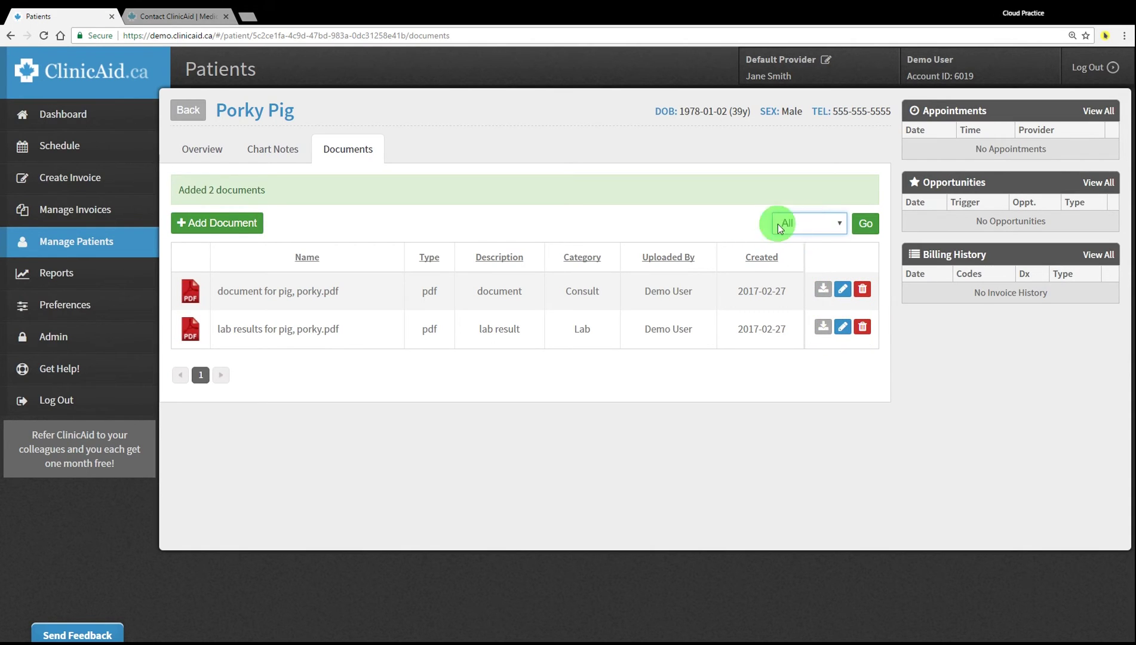
pyautogui.click(806, 297)
pyautogui.click(865, 224)
pyautogui.click(614, 298)
pyautogui.click(398, 288)
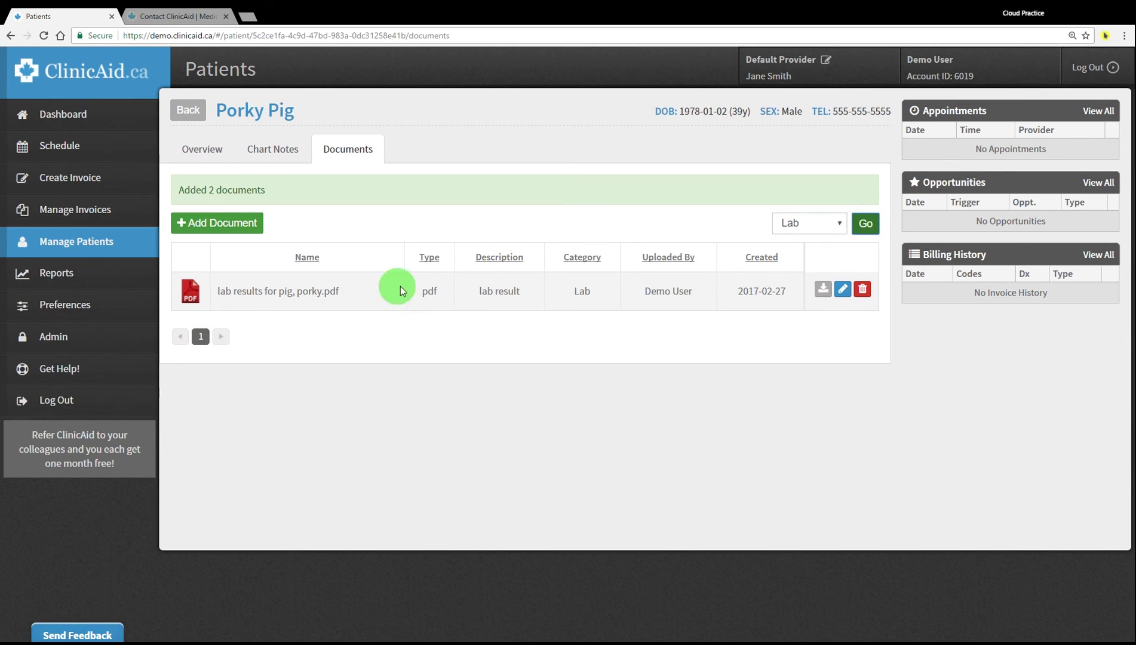
# Return to the chart notes, then review Porky Pig's Overview page
pyautogui.click(275, 153)
pyautogui.click(209, 150)
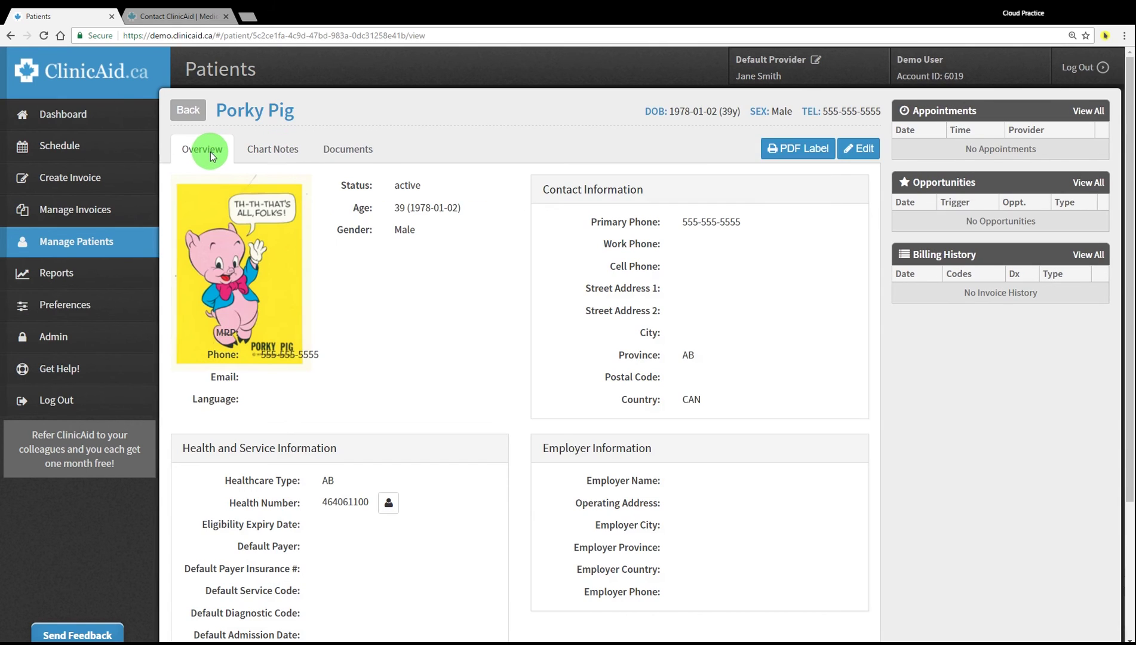
pyautogui.scroll(-2, 221, 256)
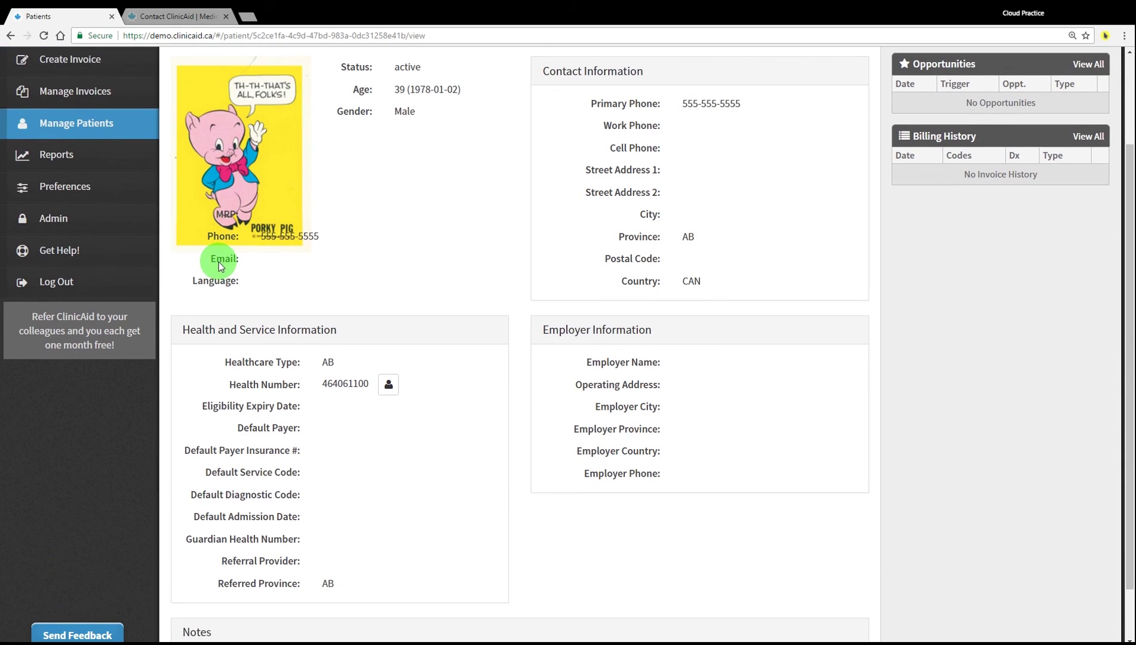
pyautogui.scroll(-1, 218, 262)
pyautogui.scroll(3, 218, 262)
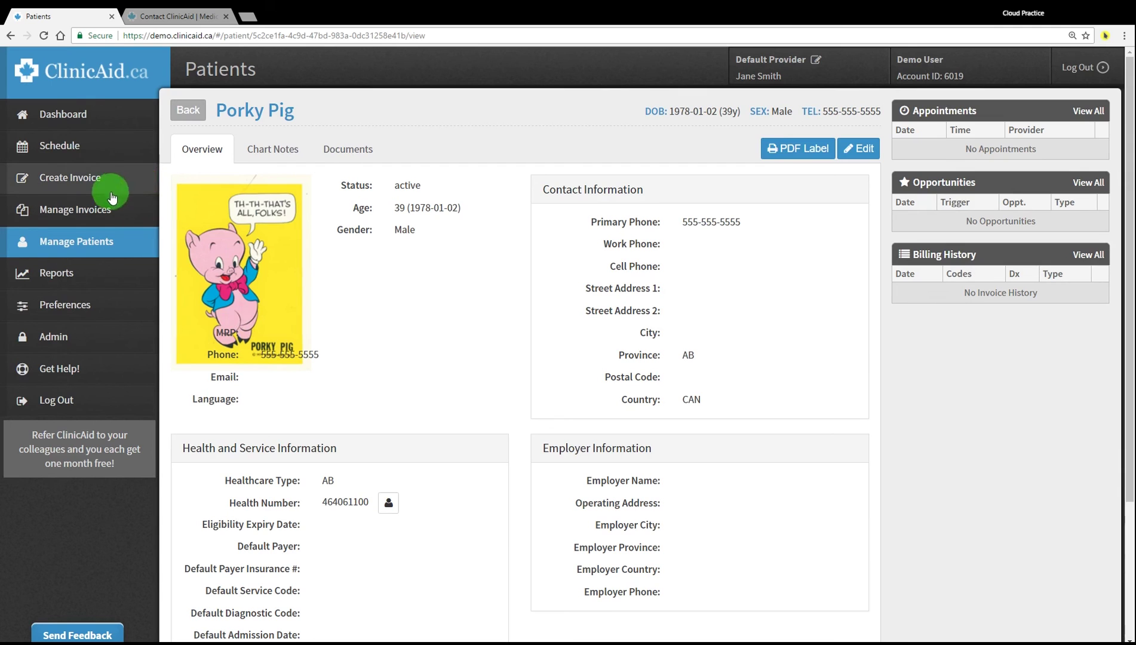
# Open the ClinicAid help and support portal in a new tab and browse it
pyautogui.click(84, 371)
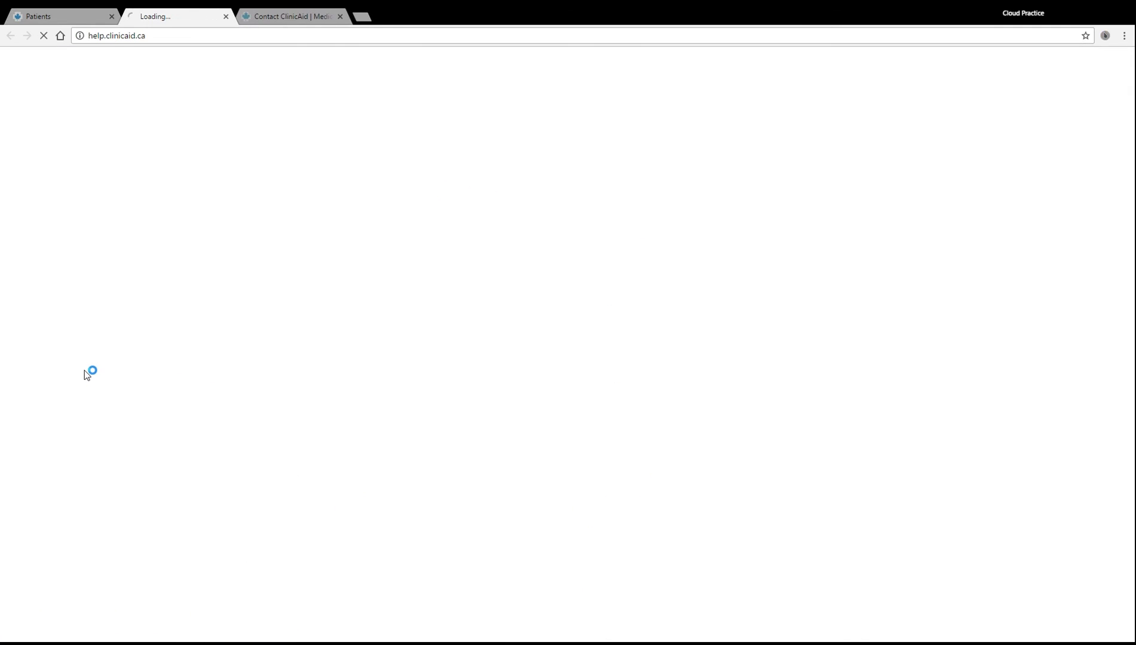
pyautogui.scroll(-1, 180, 264)
pyautogui.scroll(-10, 179, 264)
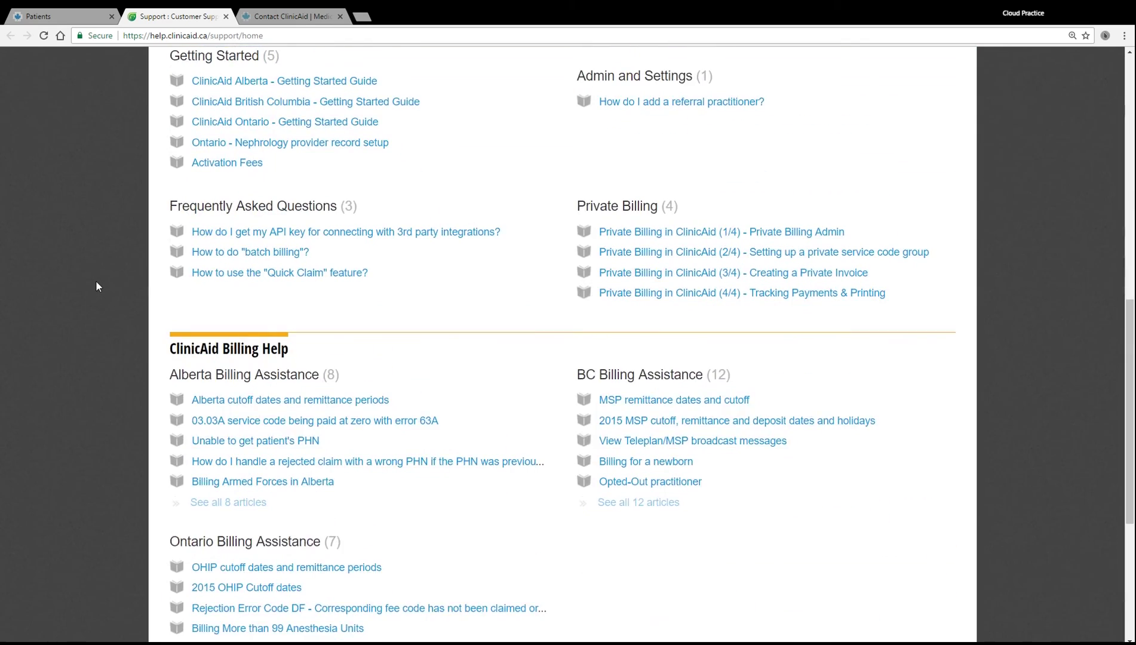
pyautogui.scroll(-5, 96, 287)
# Switch to the Contact ClinicAid 'Get in touch' page and look it over
pyautogui.click(275, 16)
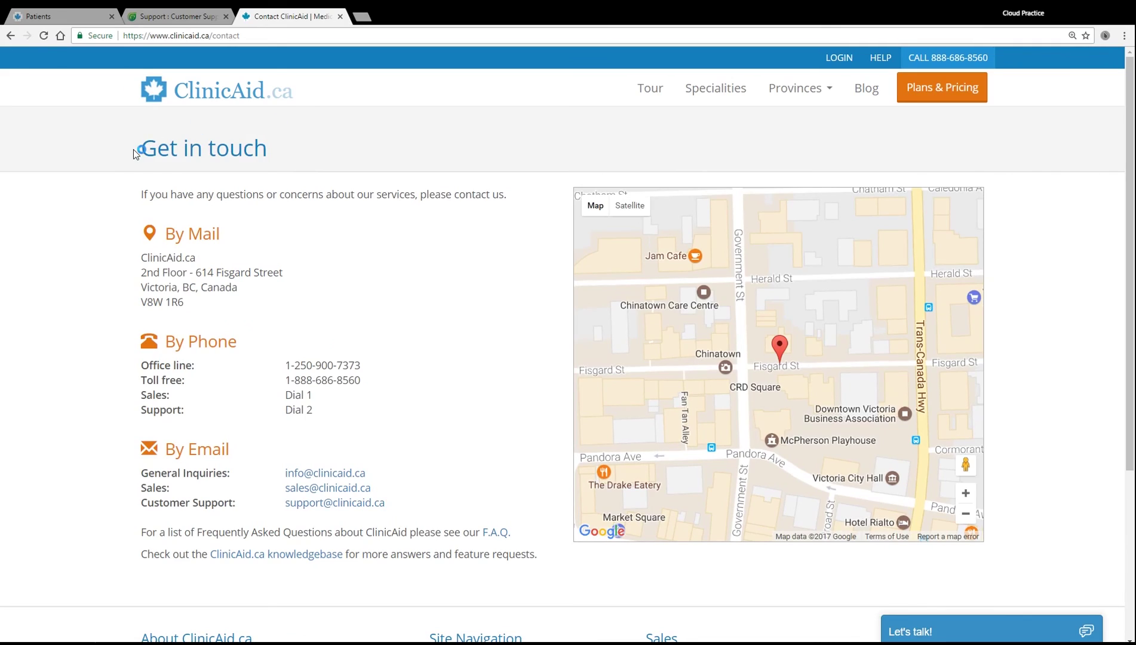
pyautogui.moveTo(133, 149); pyautogui.dragTo(310, 143)
pyautogui.scroll(-2, 317, 238)
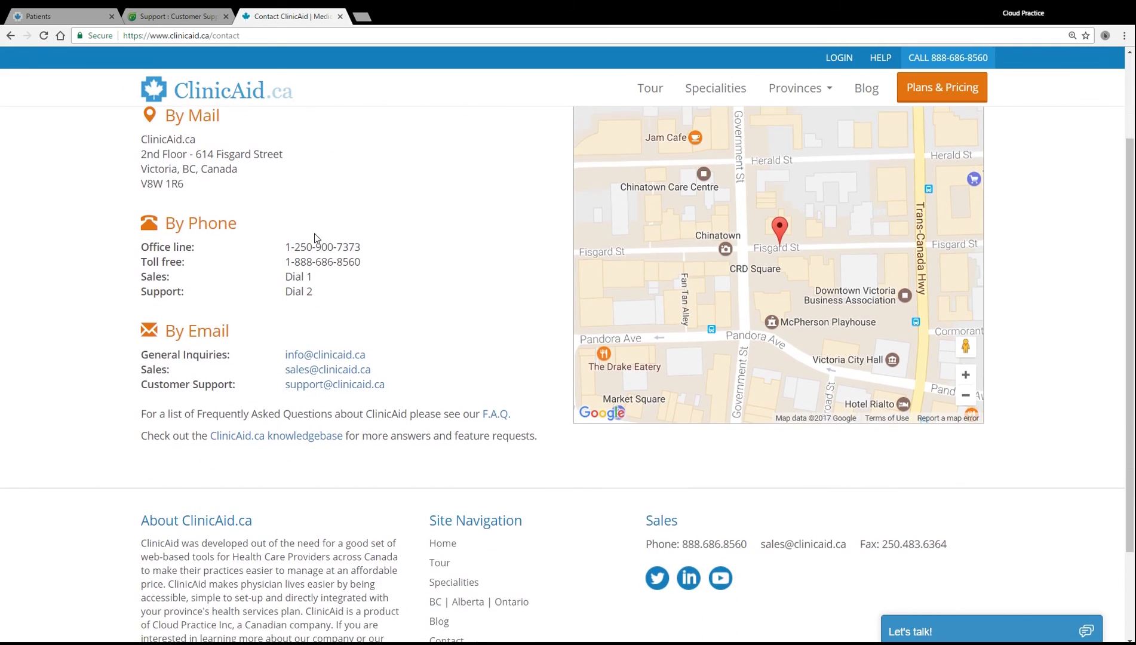
pyautogui.scroll(2, 316, 237)
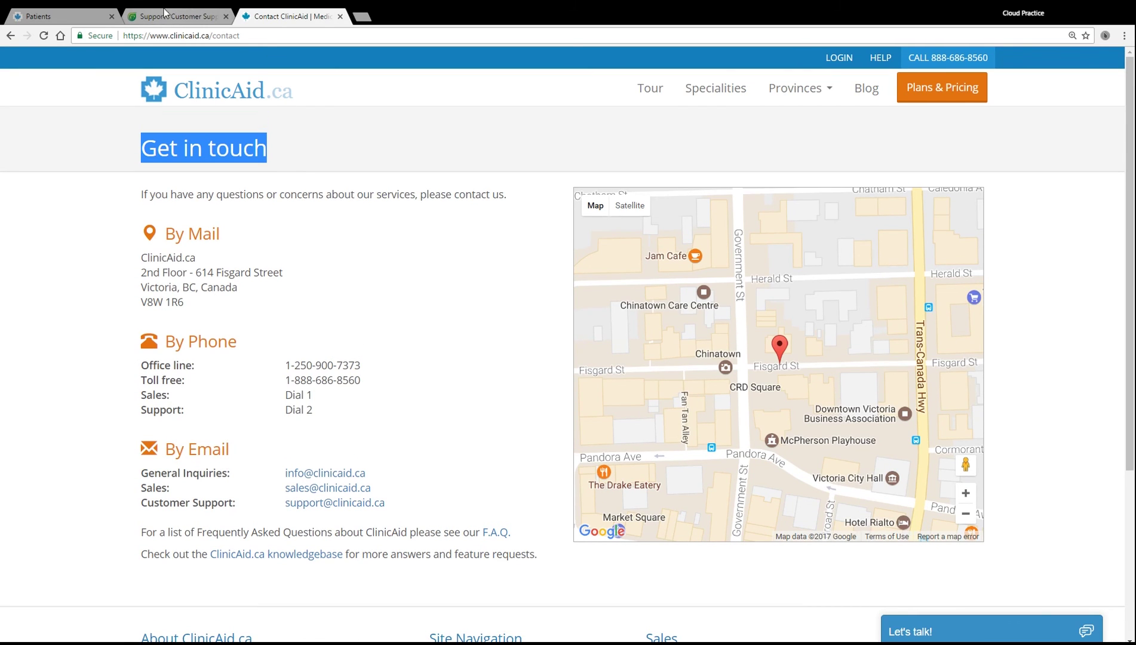